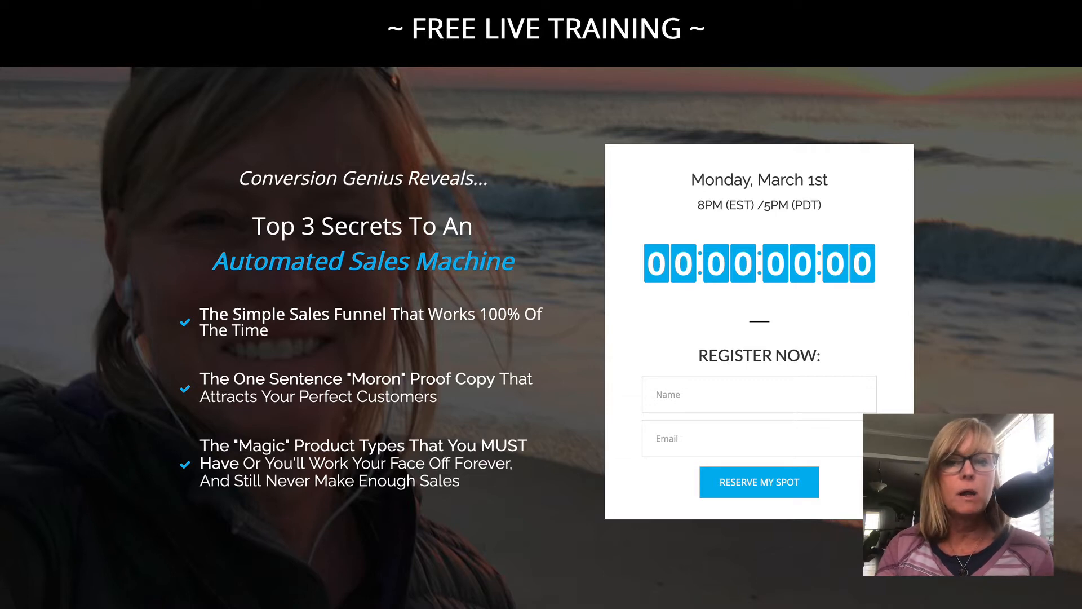
pyautogui.press('Right')
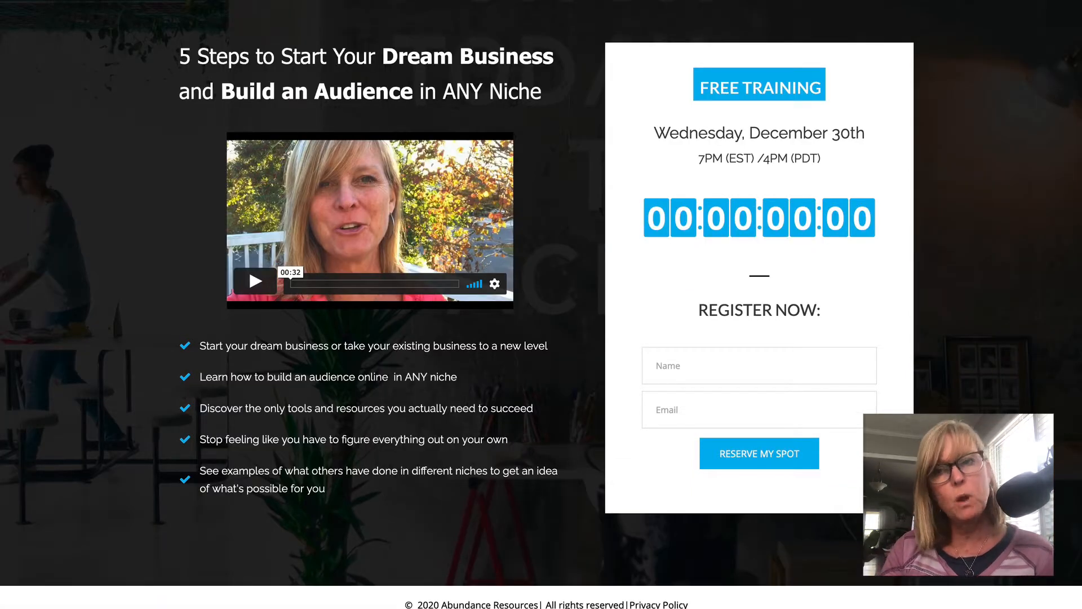
pyautogui.press('Right')
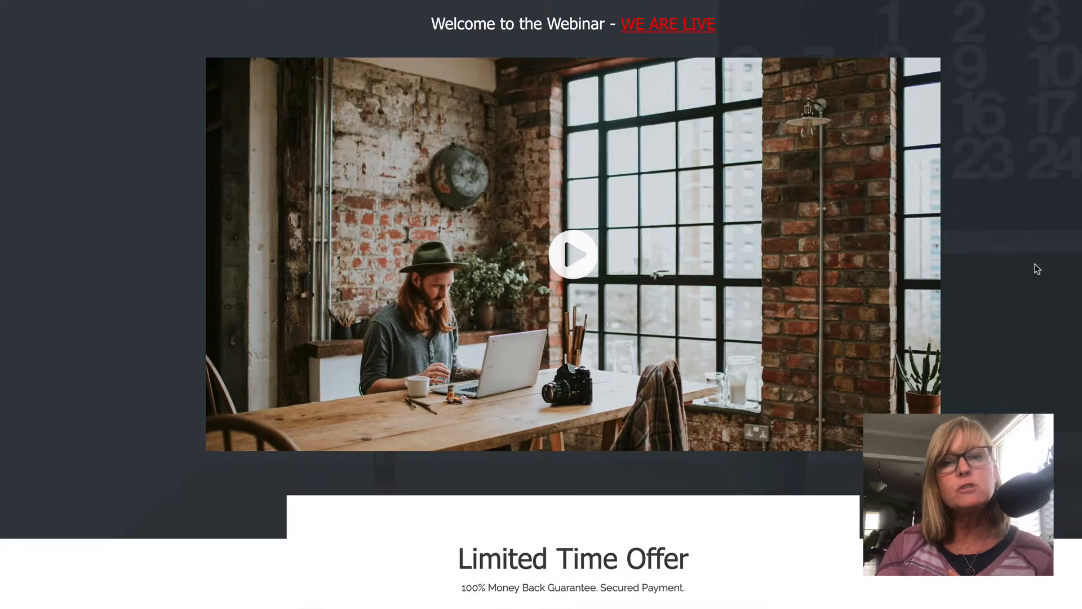
pyautogui.scroll(1, 1037, 269)
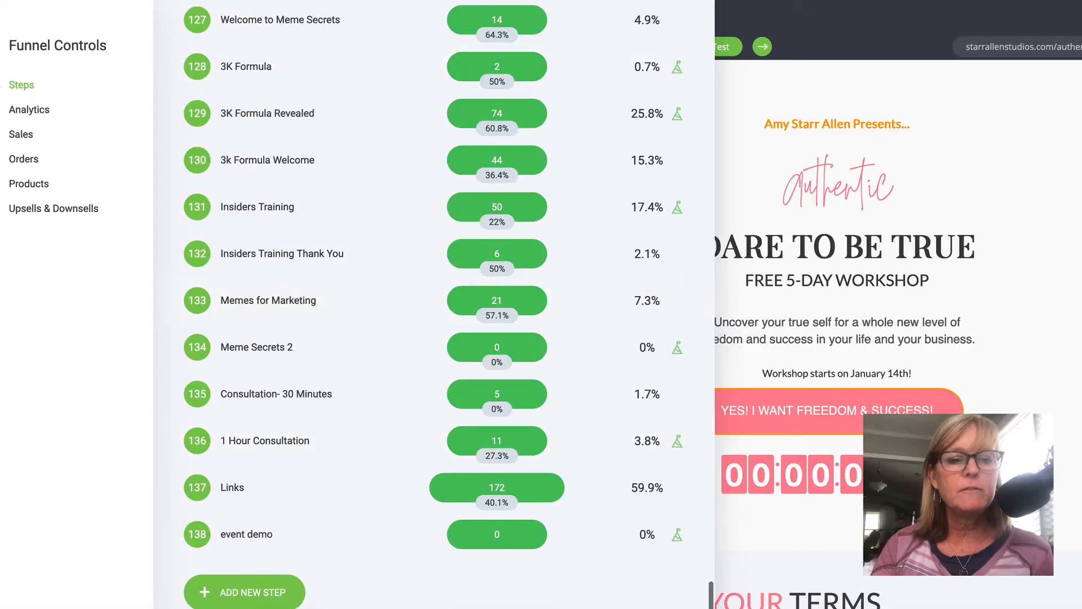
# Start a new page step at the end of the funnel and show the page templates in the Webinars category
pyautogui.click(246, 594)
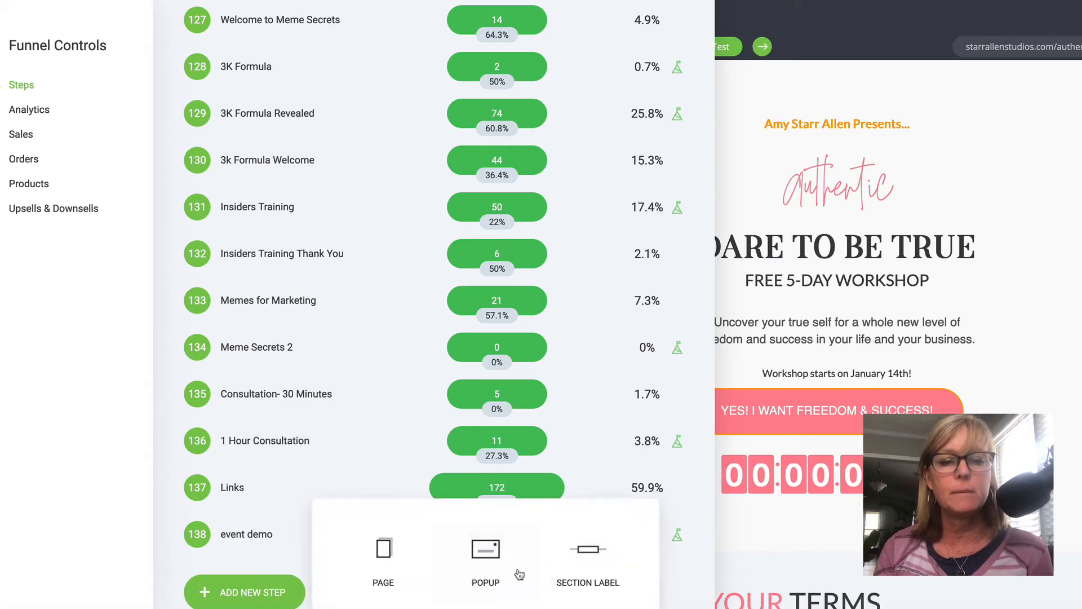
pyautogui.click(380, 558)
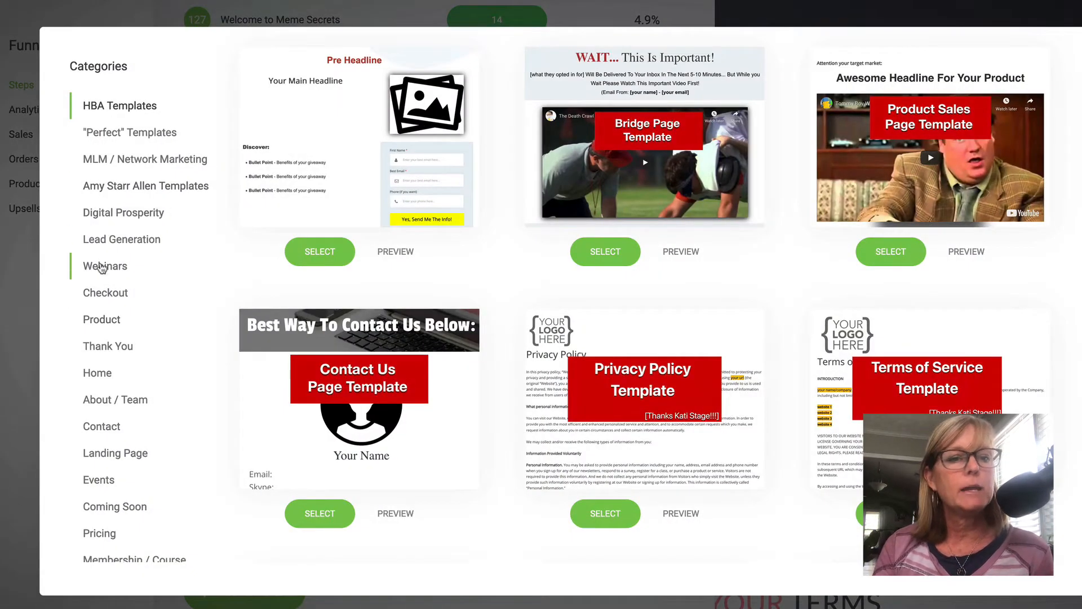
pyautogui.click(105, 266)
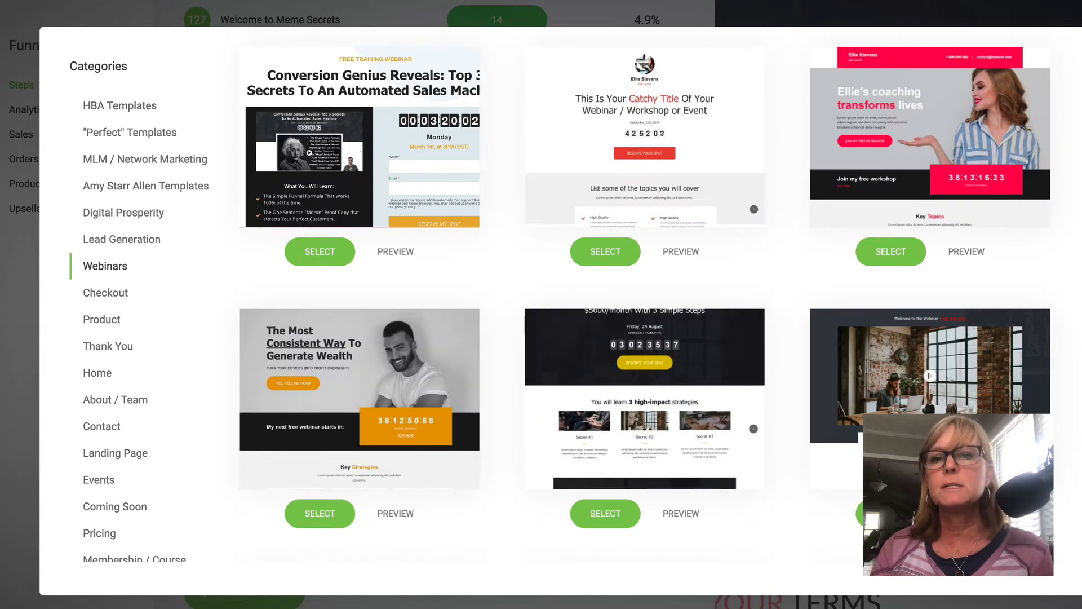
# Preview the Webinar Replay template, look through its video and Limited Time Offer sections, and return to the template list
pyautogui.scroll(-3, 930, 372)
pyautogui.scroll(-4, 643, 293)
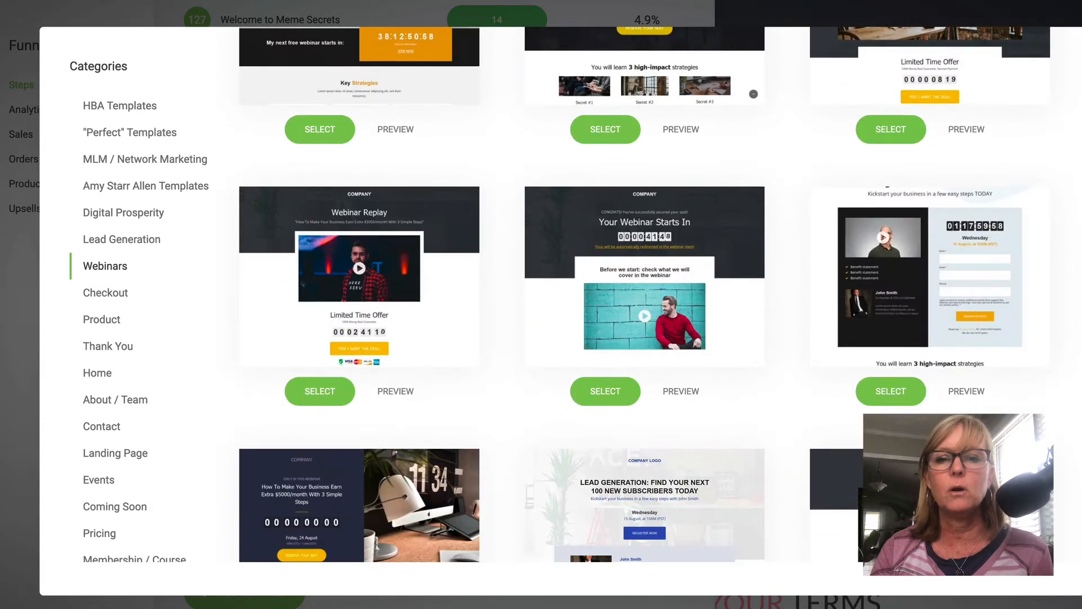
pyautogui.scroll(1, 398, 520)
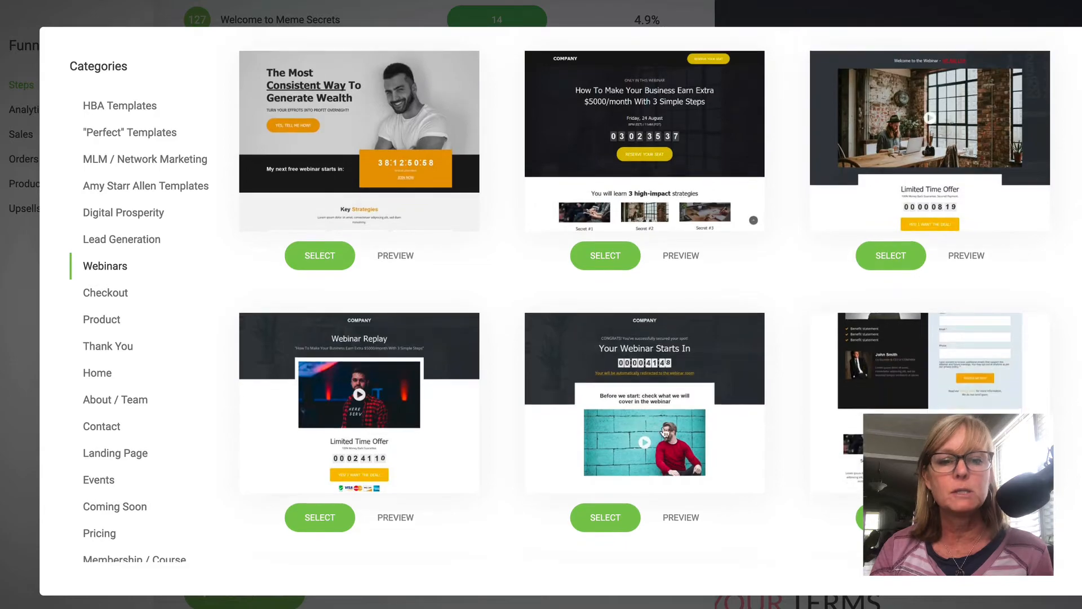
pyautogui.click(398, 518)
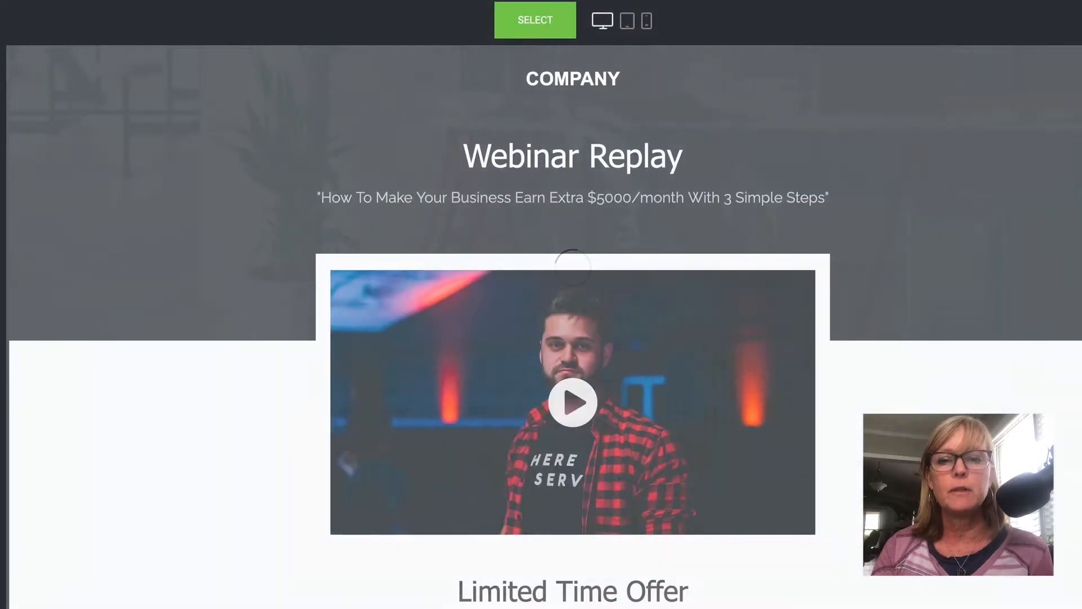
pyautogui.scroll(-3, 400, 511)
pyautogui.scroll(-3, 735, 225)
pyautogui.scroll(5, 735, 107)
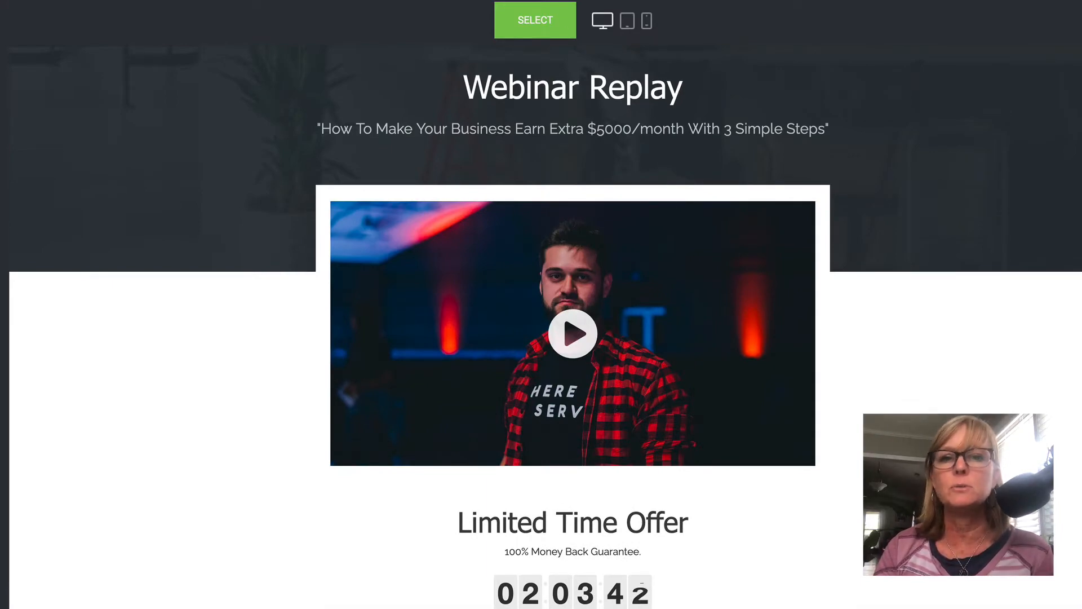
pyautogui.press('Escape')
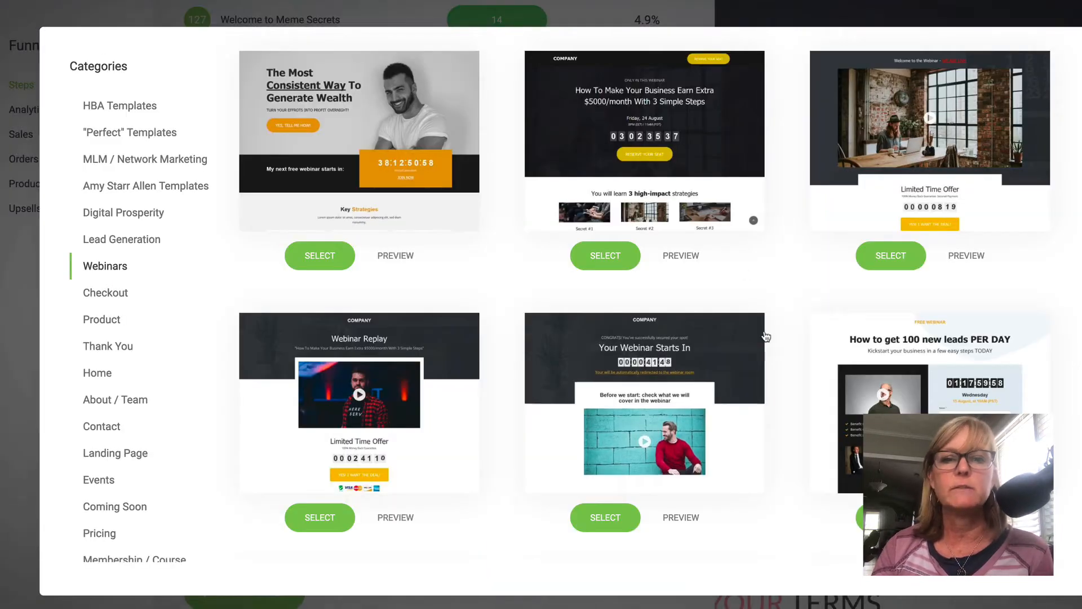
# Preview the "Welcome to the Webinar - WE ARE LIVE" template with the wide video and return to the template list
pyautogui.scroll(1, 765, 337)
pyautogui.click(966, 299)
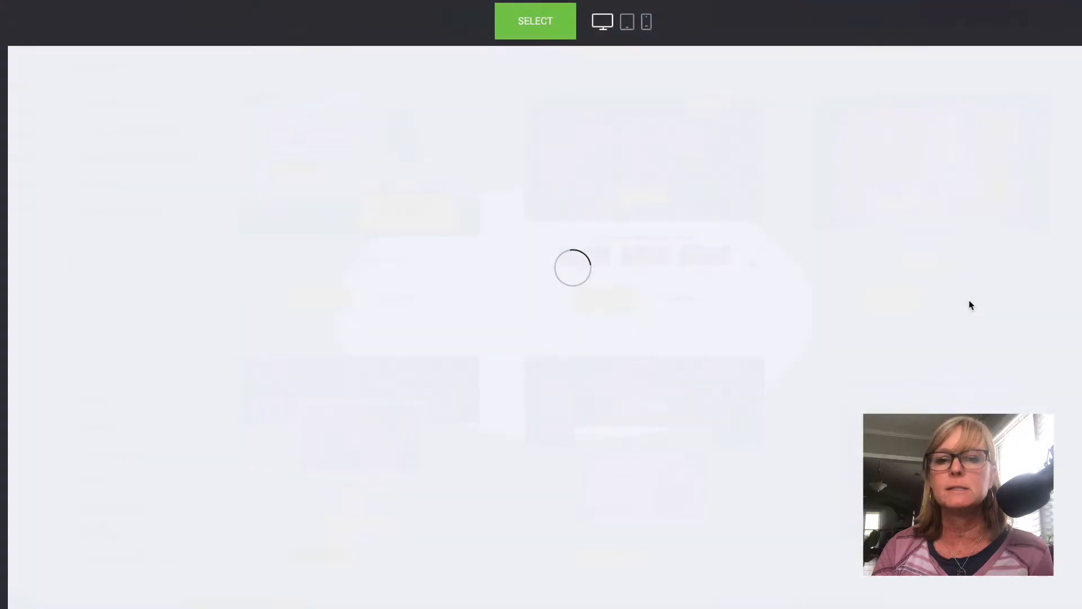
pyautogui.scroll(3, 541, 305)
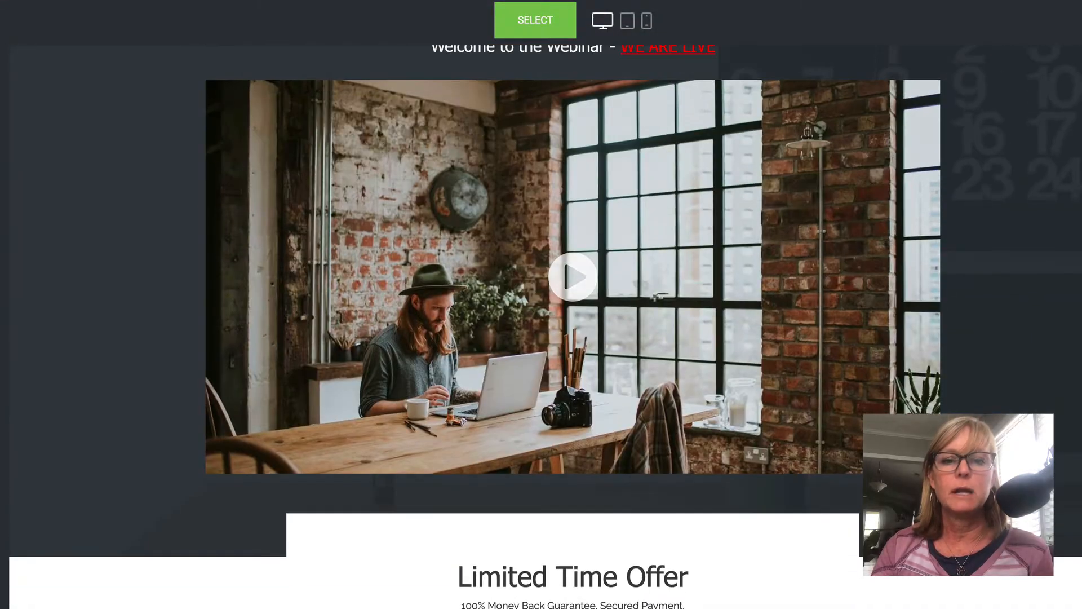
pyautogui.press('Escape')
# Preview the live webinar template subtitled "How To Earn Extra $5000/month With 3 Simple Steps" from its heading to its footer, then close it
pyautogui.scroll(-3, 891, 319)
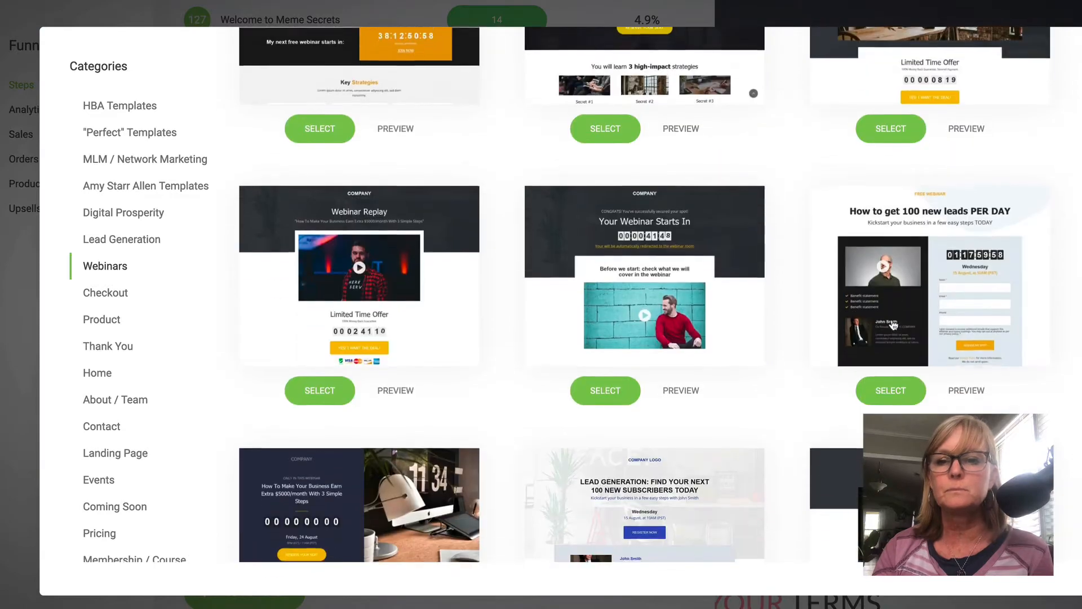
pyautogui.scroll(-3, 893, 325)
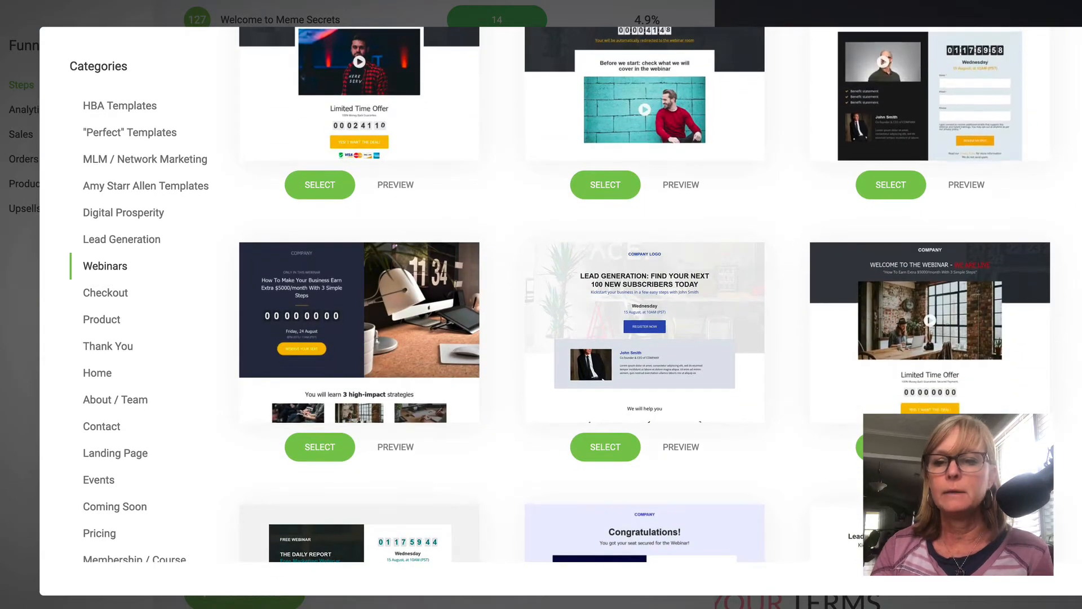
pyautogui.click(966, 447)
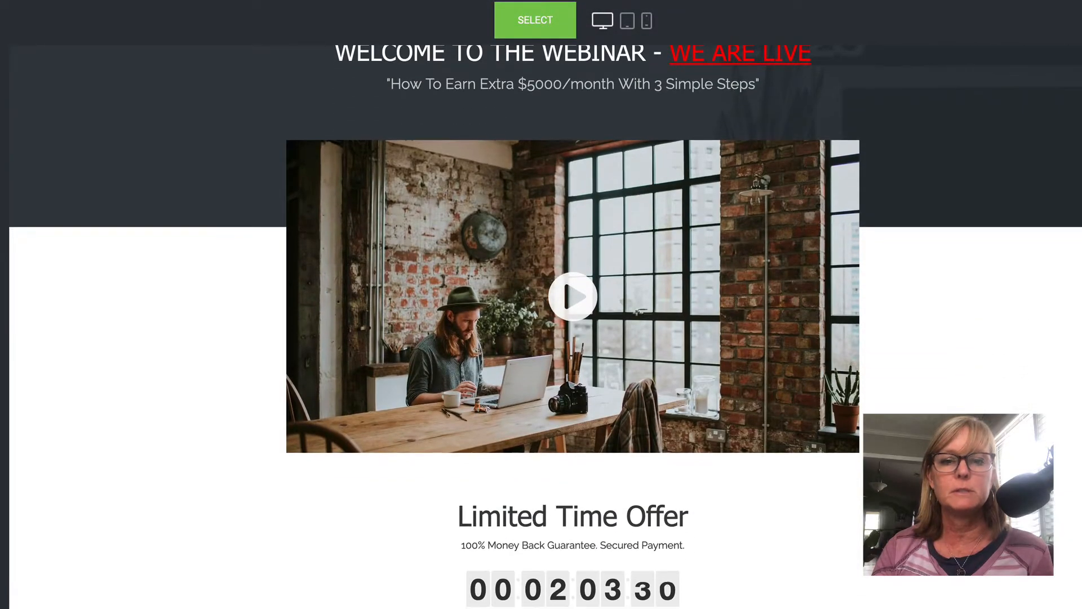
pyautogui.scroll(-7, 813, 359)
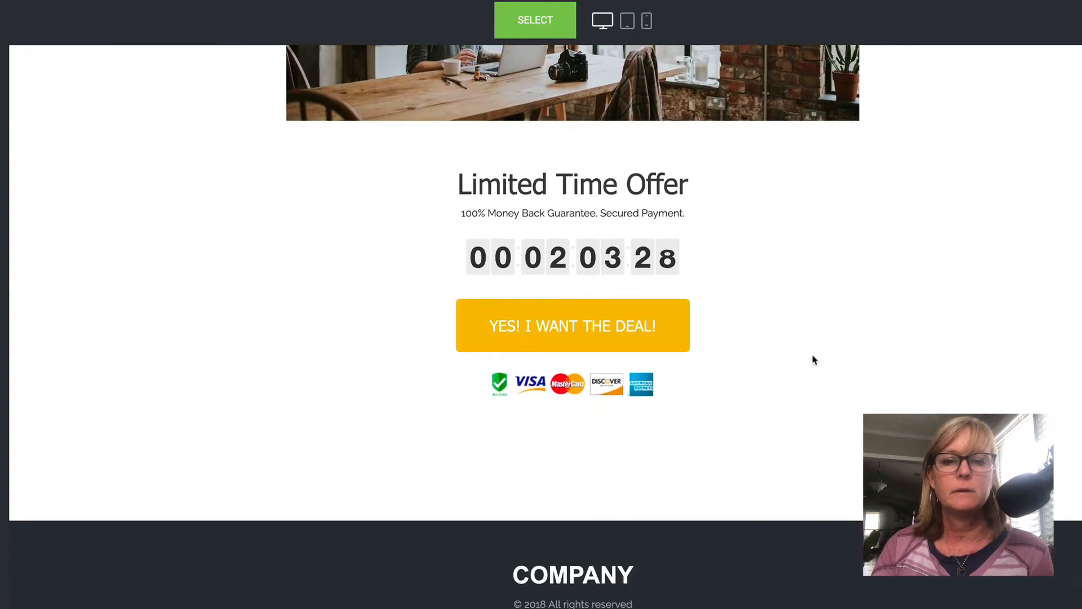
pyautogui.scroll(6, 814, 359)
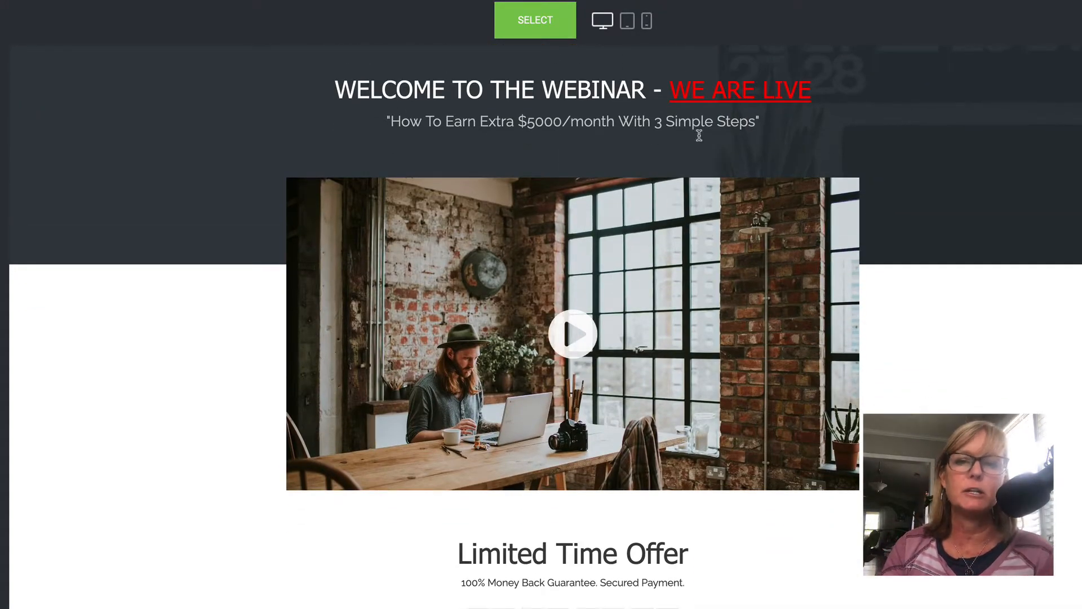
pyautogui.scroll(-1, 728, 318)
pyautogui.scroll(-2, 728, 319)
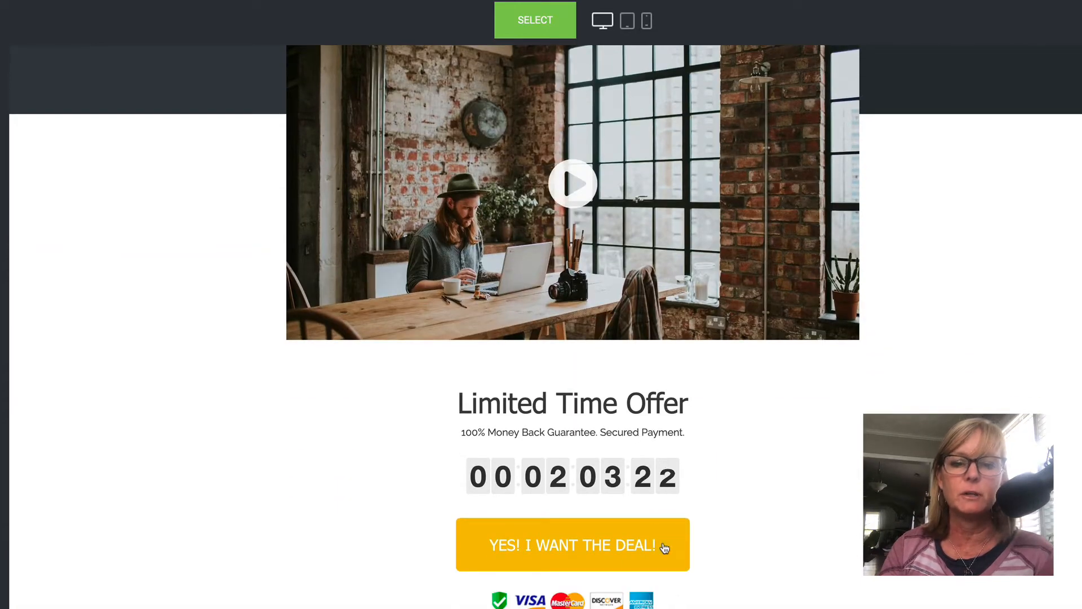
pyautogui.scroll(2, 849, 275)
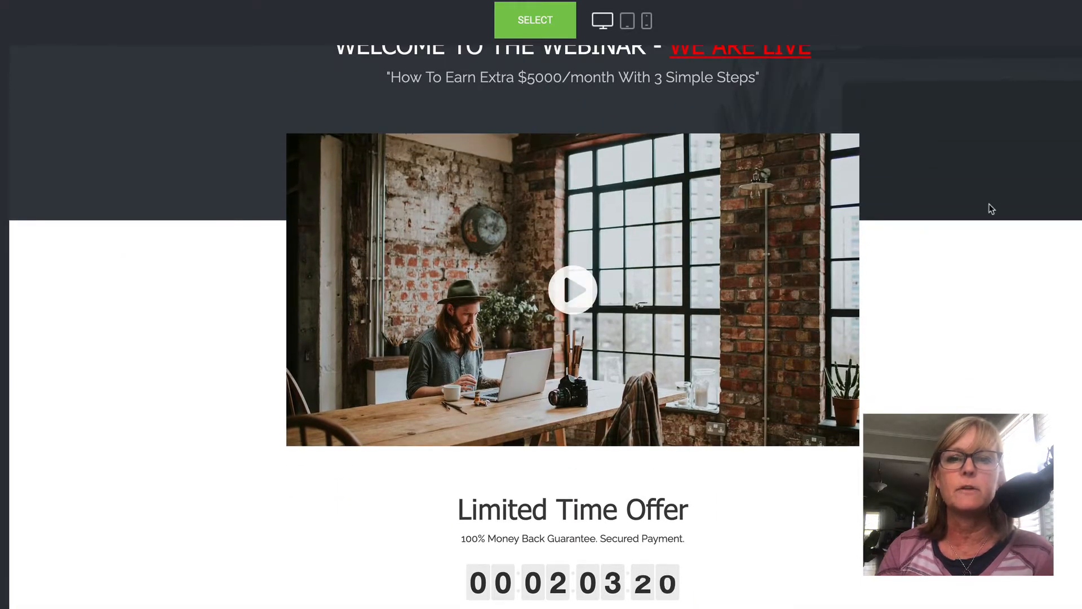
pyautogui.press('Escape')
# Select the wide-video "Welcome to the Webinar - WE ARE LIVE" template and add it to the funnel as a page named "live event demo"
pyautogui.scroll(-2, 988, 271)
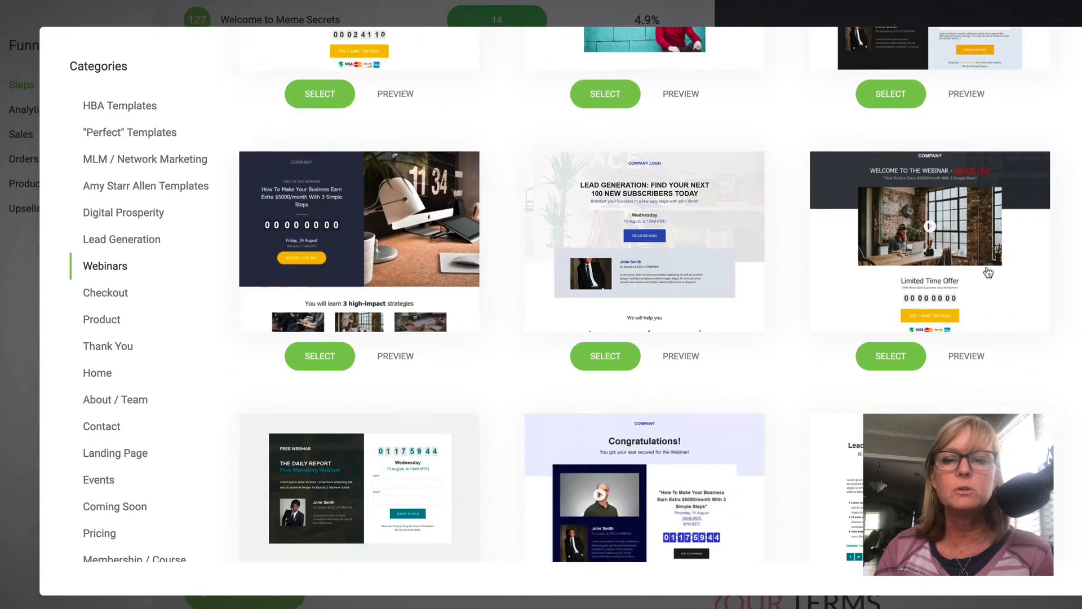
pyautogui.scroll(2, 988, 272)
pyautogui.scroll(5, 988, 271)
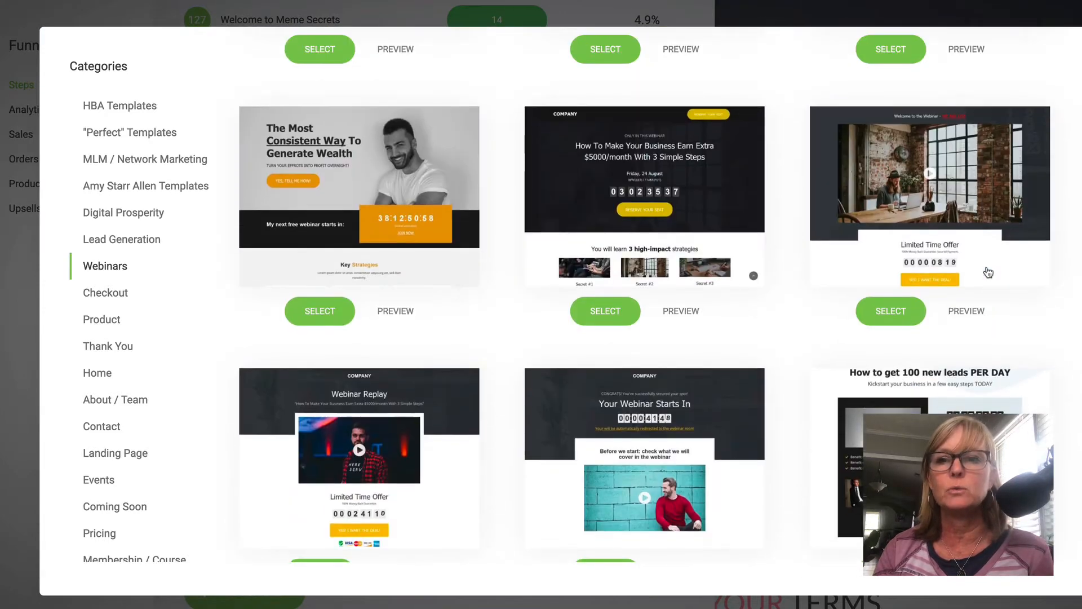
pyautogui.scroll(4, 988, 272)
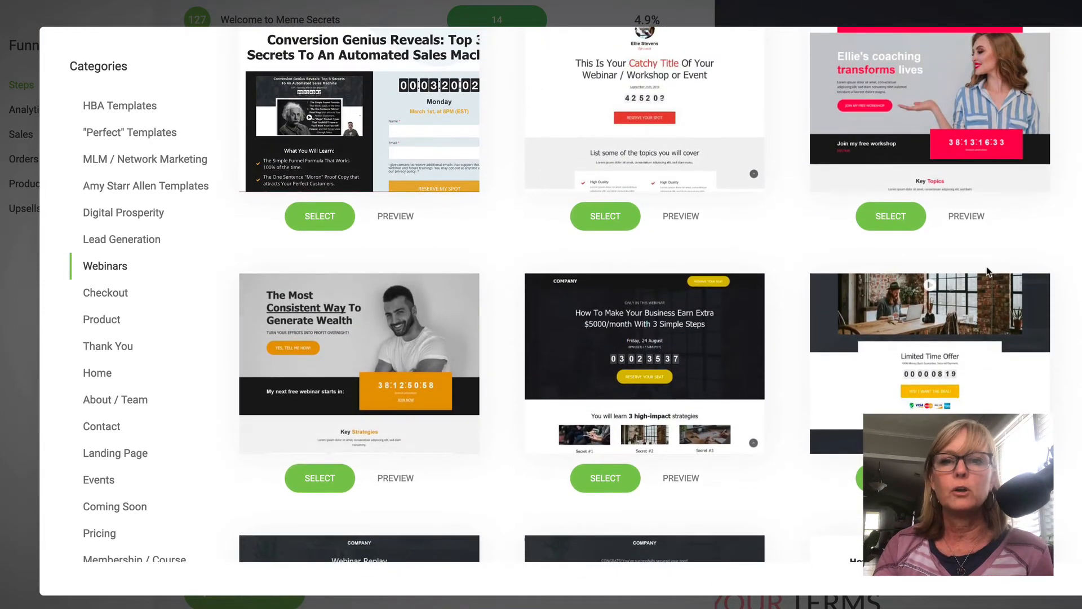
pyautogui.scroll(-5, 987, 271)
pyautogui.scroll(-2, 988, 271)
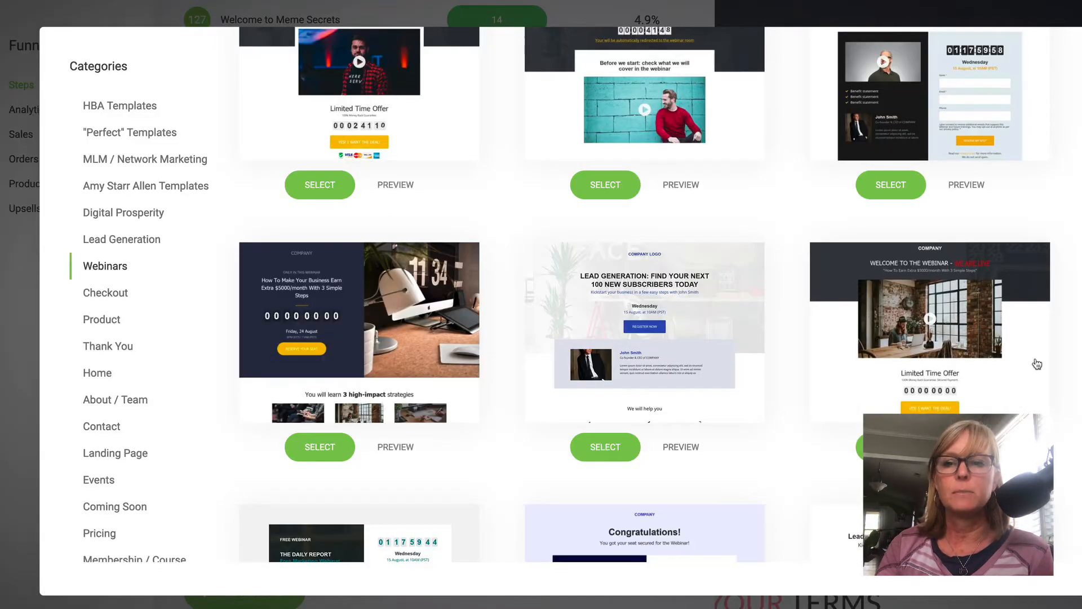
pyautogui.scroll(3, 1038, 363)
pyautogui.scroll(5, 1037, 363)
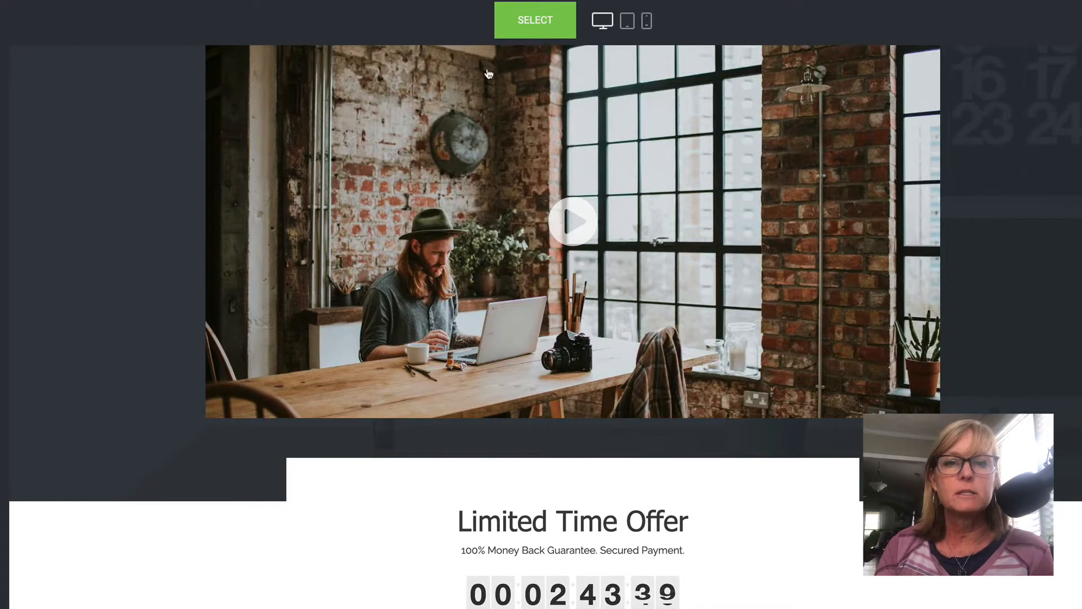
pyautogui.click(536, 25)
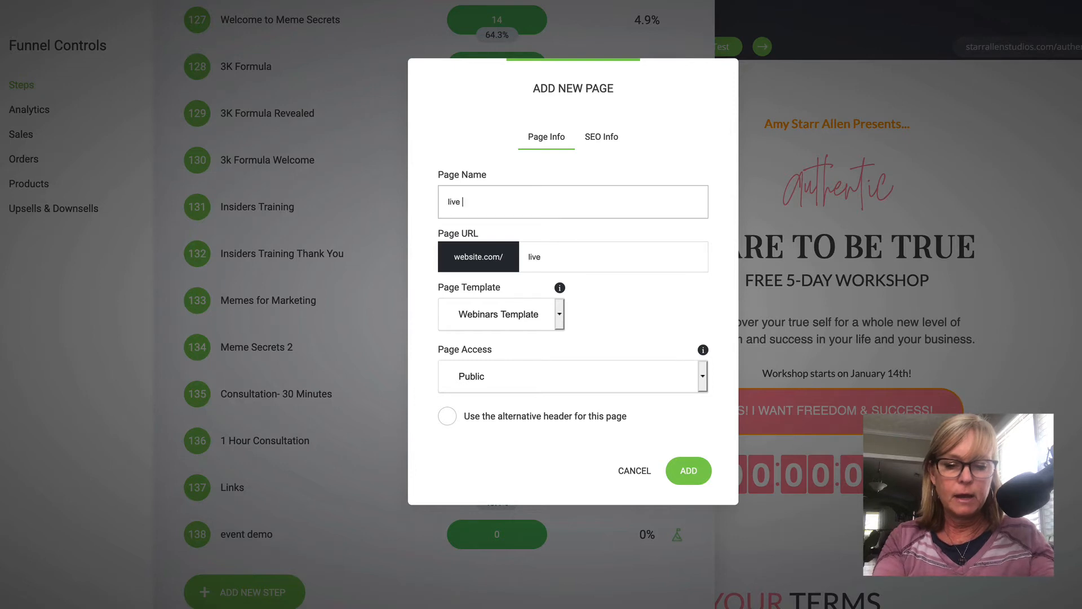
pyautogui.write('live event demo')
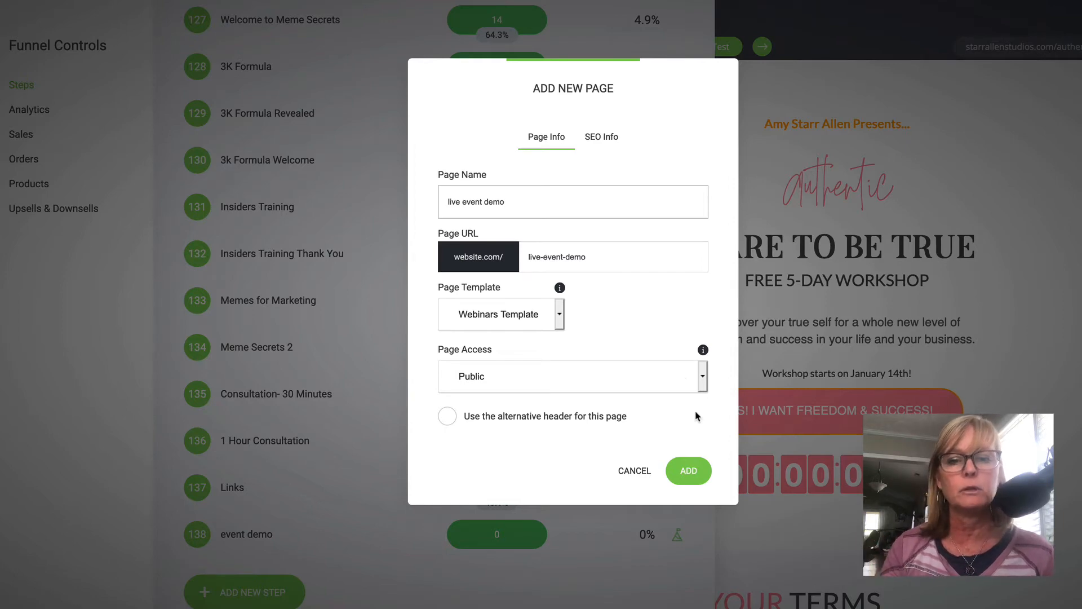
pyautogui.click(683, 473)
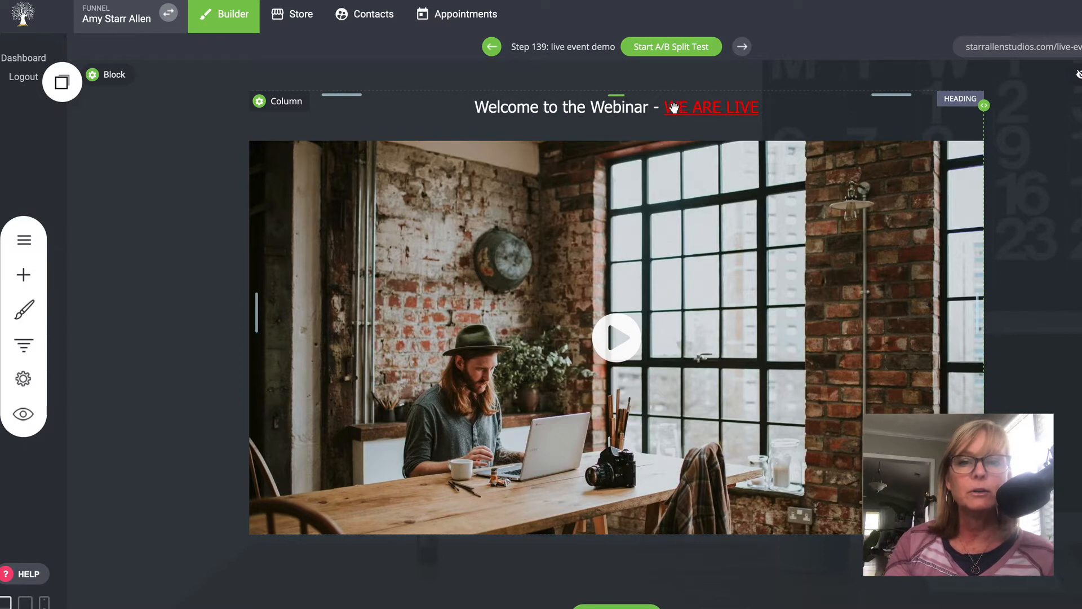
# Replace "Welcome to the Webinar" in the page heading with "Your Title Goes Here", keeping the red "WE ARE LIVE" text
pyautogui.doubleClick(640, 113)
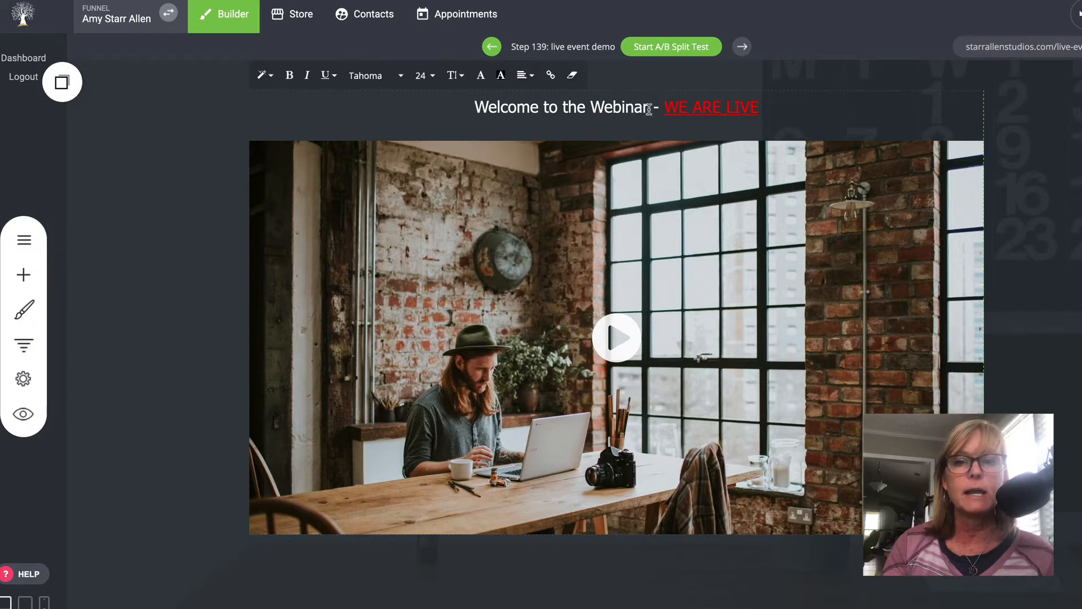
pyautogui.moveTo(651, 108); pyautogui.dragTo(474, 108)
pyautogui.write('Your Title Goes ')
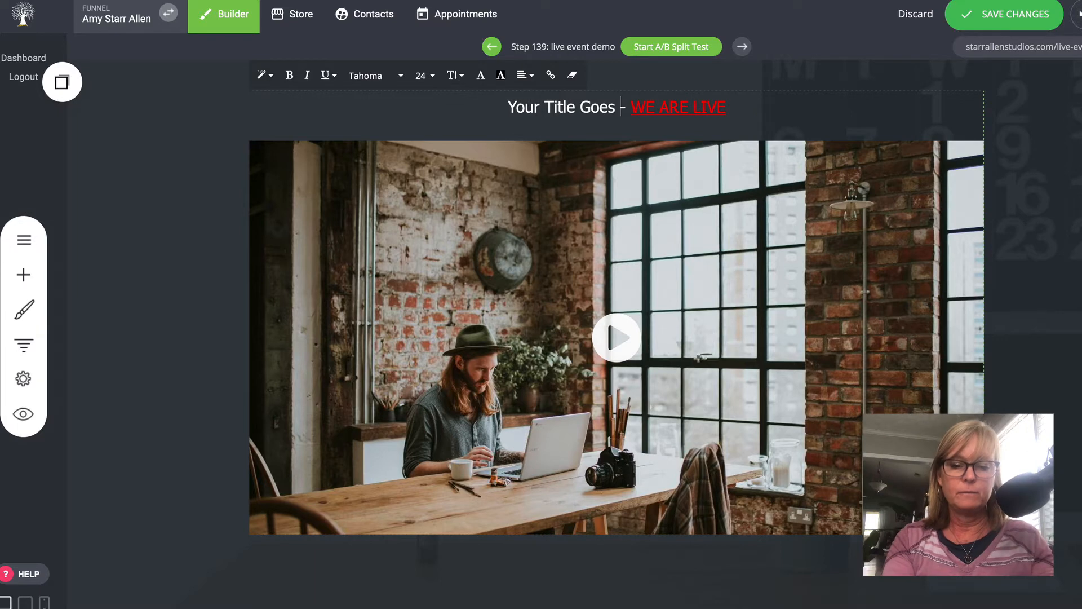
pyautogui.write('Here')
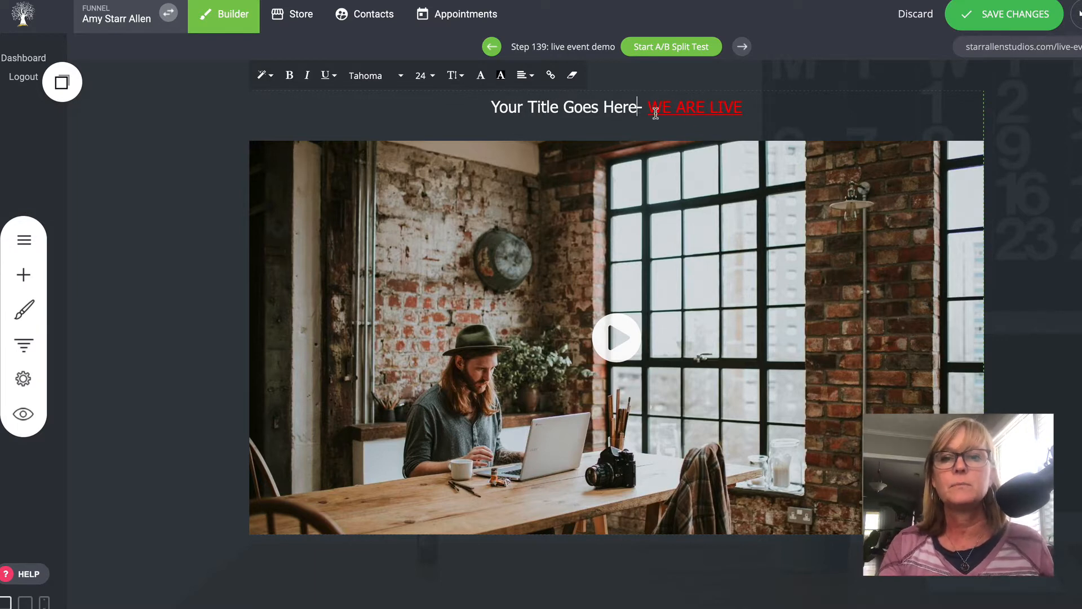
# Set the "Your Title Goes Here" heading text to size 36 and colour it with the light blue global colour
pyautogui.click(427, 74)
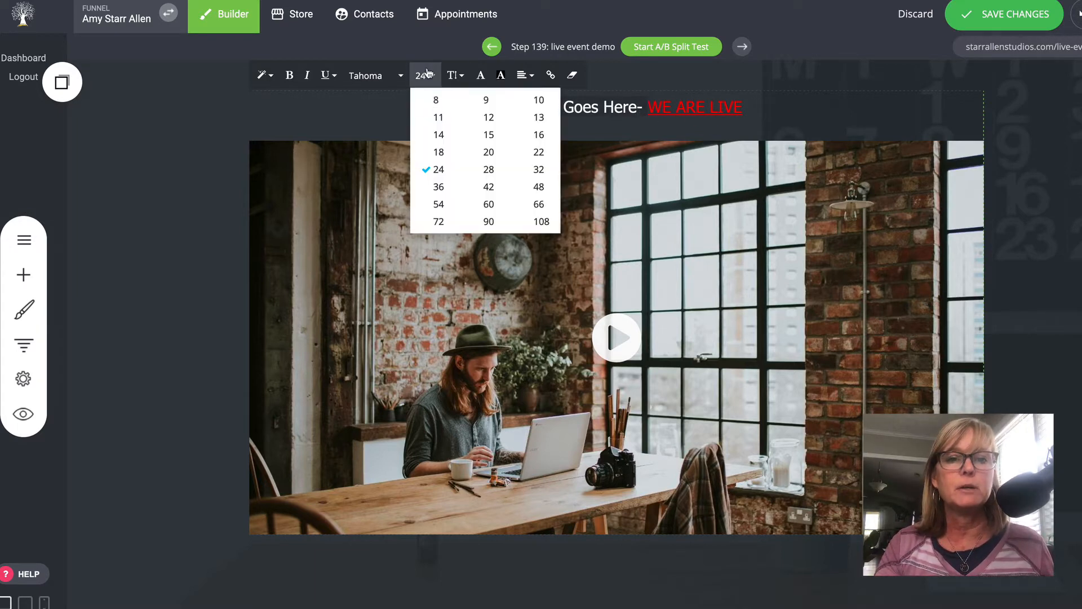
pyautogui.click(435, 189)
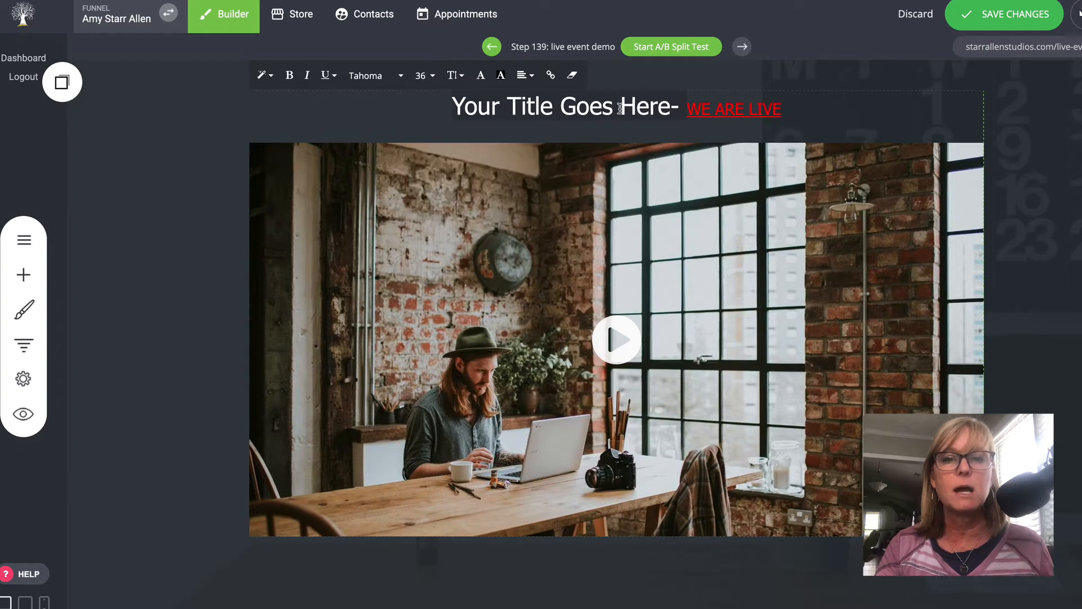
pyautogui.click(480, 75)
pyautogui.click(615, 272)
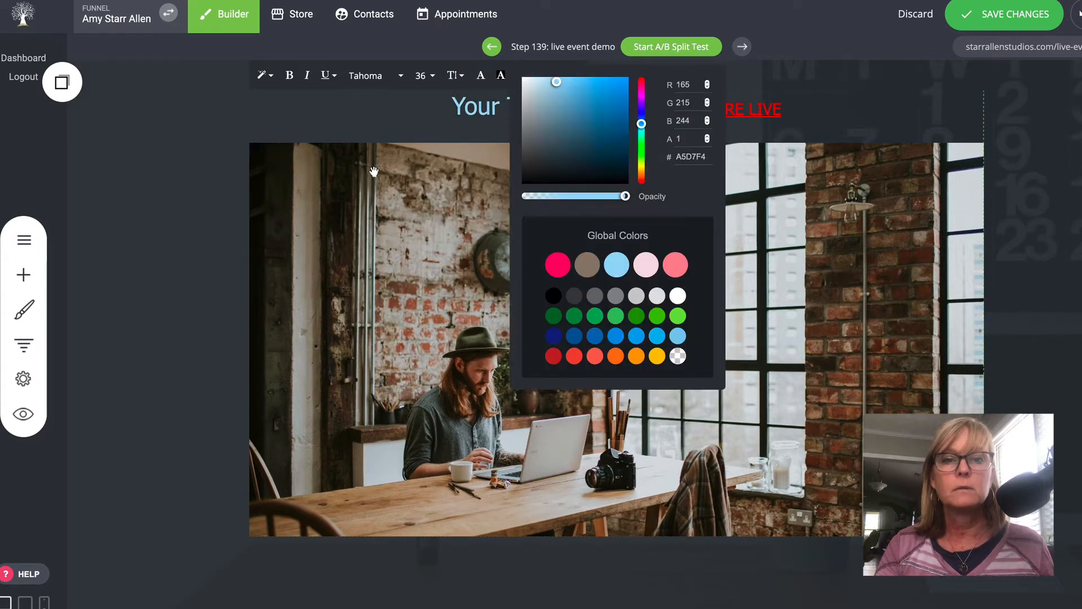
pyautogui.click(339, 160)
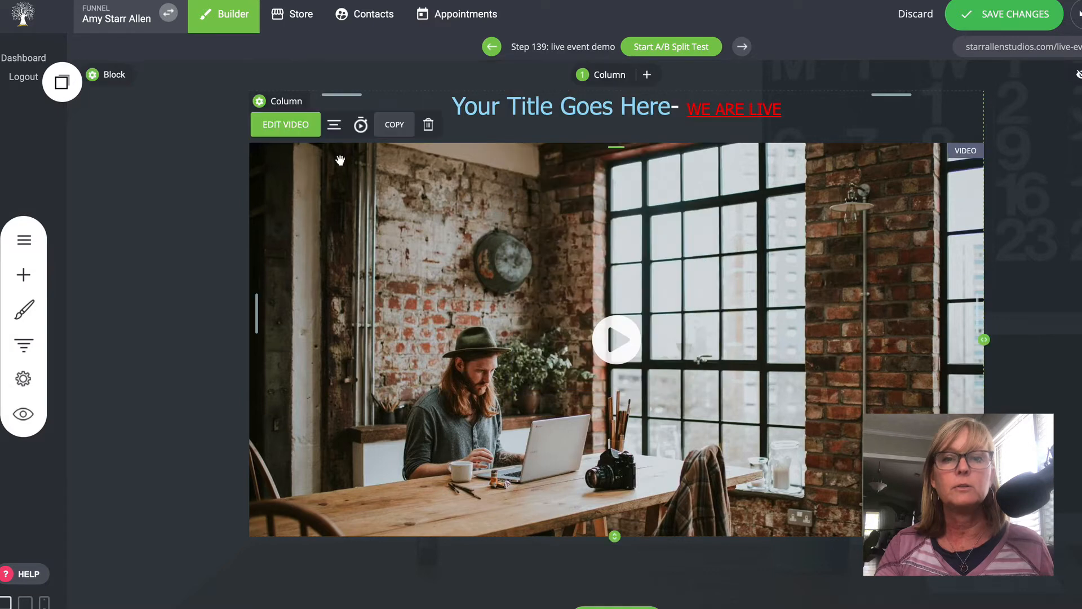
# Delete the dash and "WE ARE LIVE" from the page heading, leaving only "Your Title Goes Here"
pyautogui.click(790, 106)
pyautogui.tripleClick(789, 107)
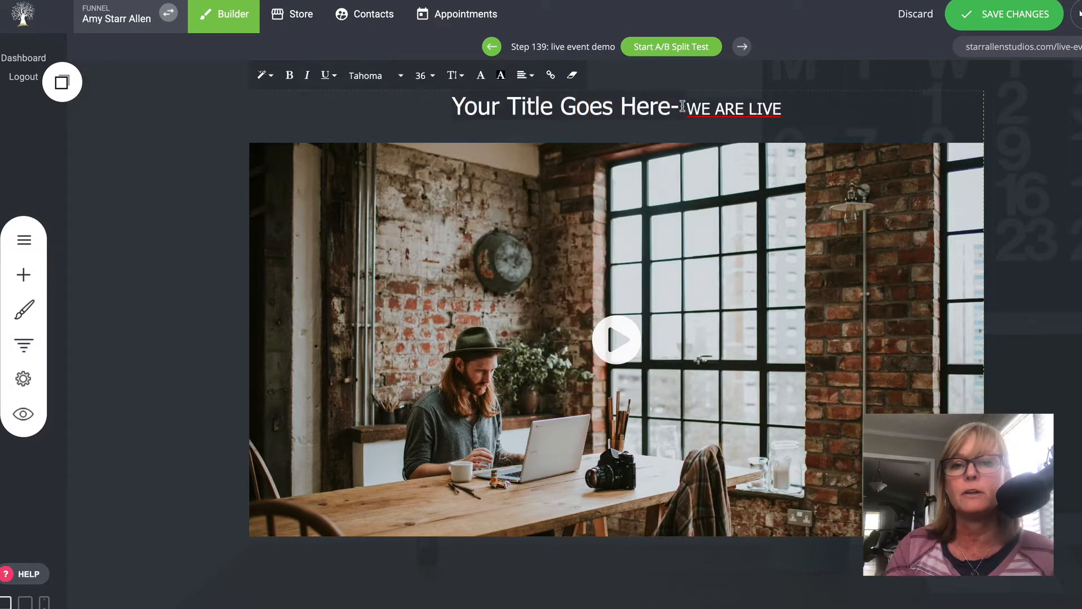
pyautogui.press('BackSpace')
pyautogui.click(839, 183)
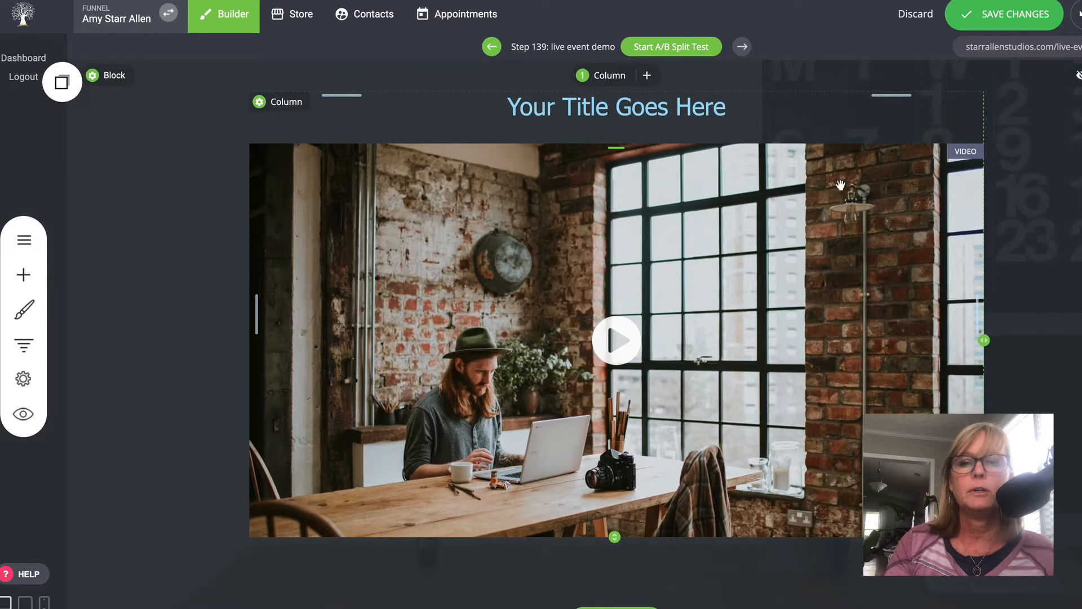
# Increase the vertical space between the page heading and the video slightly
pyautogui.moveTo(614, 133); pyautogui.dragTo(614, 166)
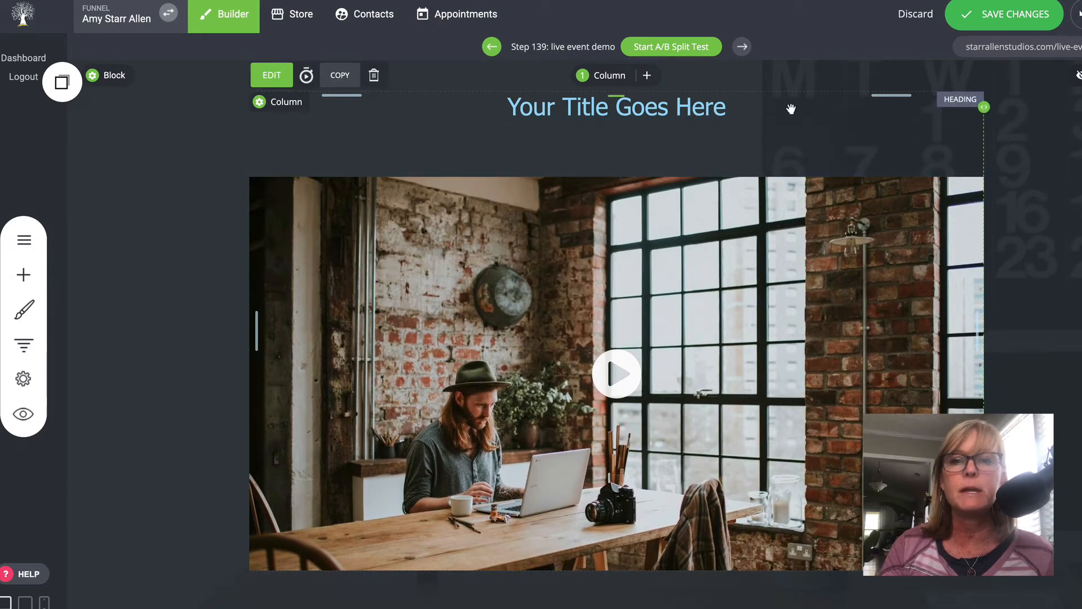
pyautogui.moveTo(623, 158); pyautogui.dragTo(622, 144)
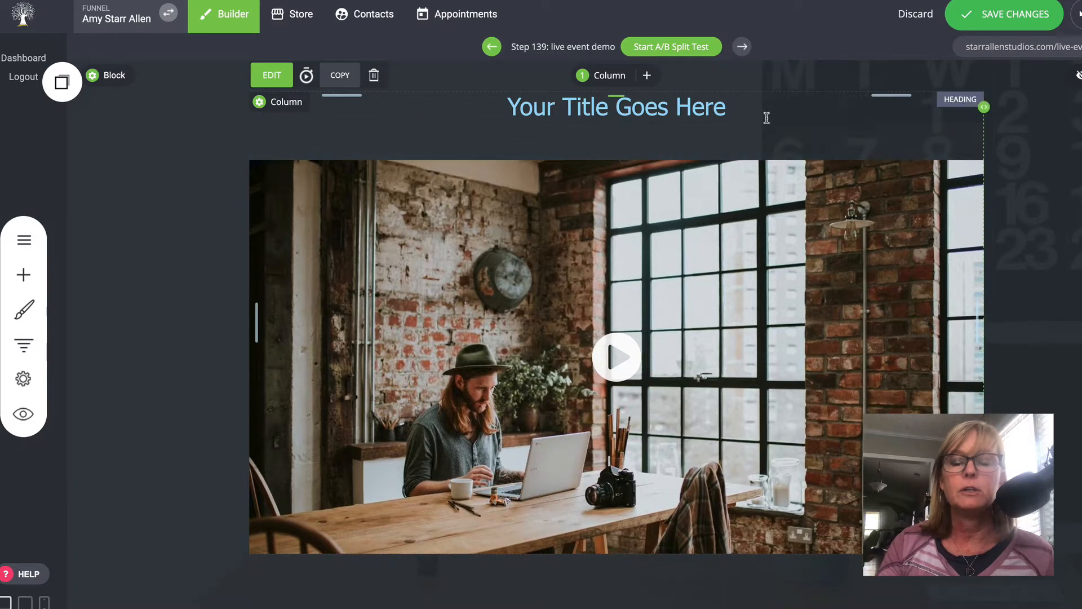
pyautogui.click(700, 142)
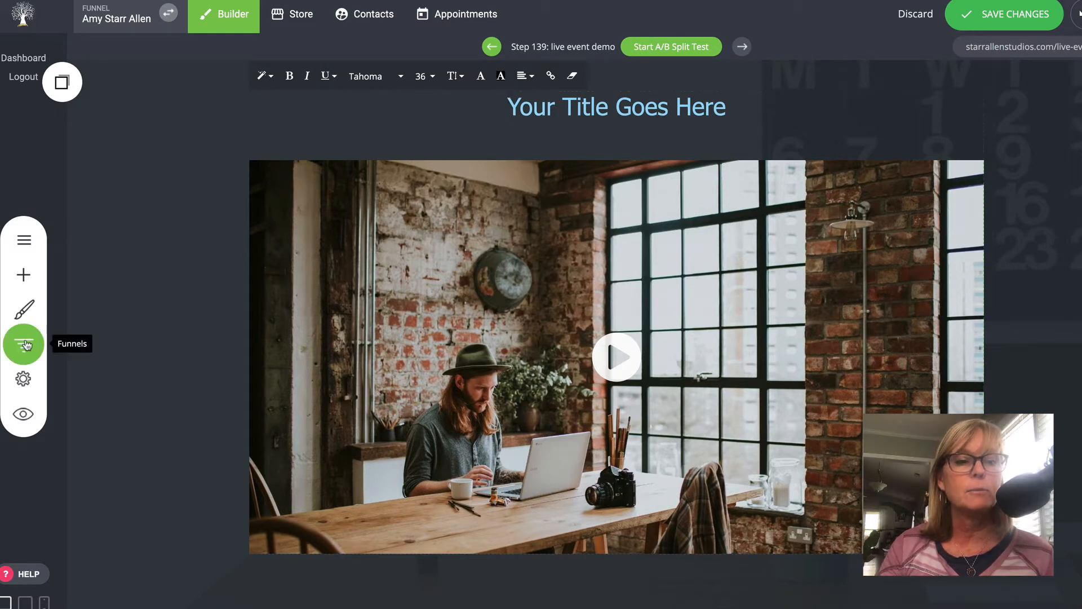
# Add a countdown widget between the "Your Title Goes Here" heading and the video
pyautogui.click(23, 274)
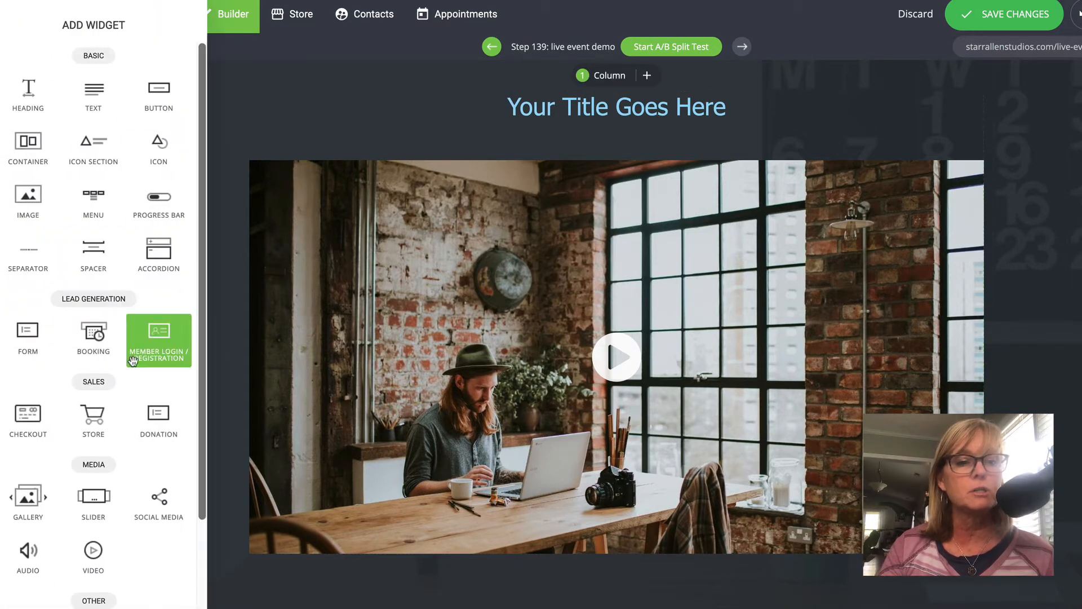
pyautogui.scroll(-3, 159, 434)
pyautogui.moveTo(93, 533); pyautogui.dragTo(606, 151)
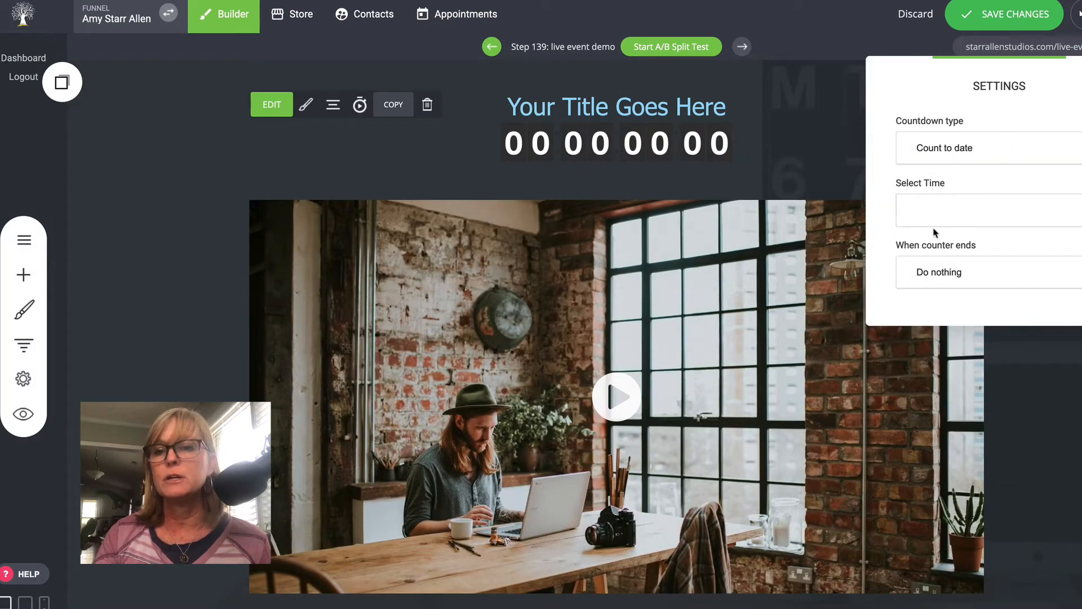
# Set the new countdown's target time to 03/24/2021 09:00:00 am
pyautogui.click(932, 210)
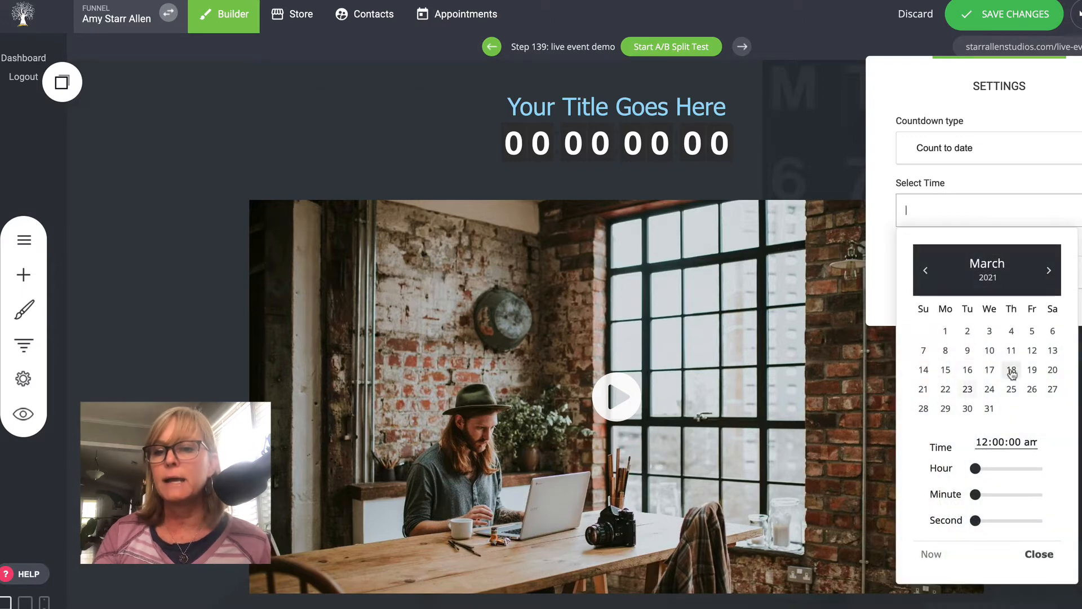
pyautogui.click(990, 390)
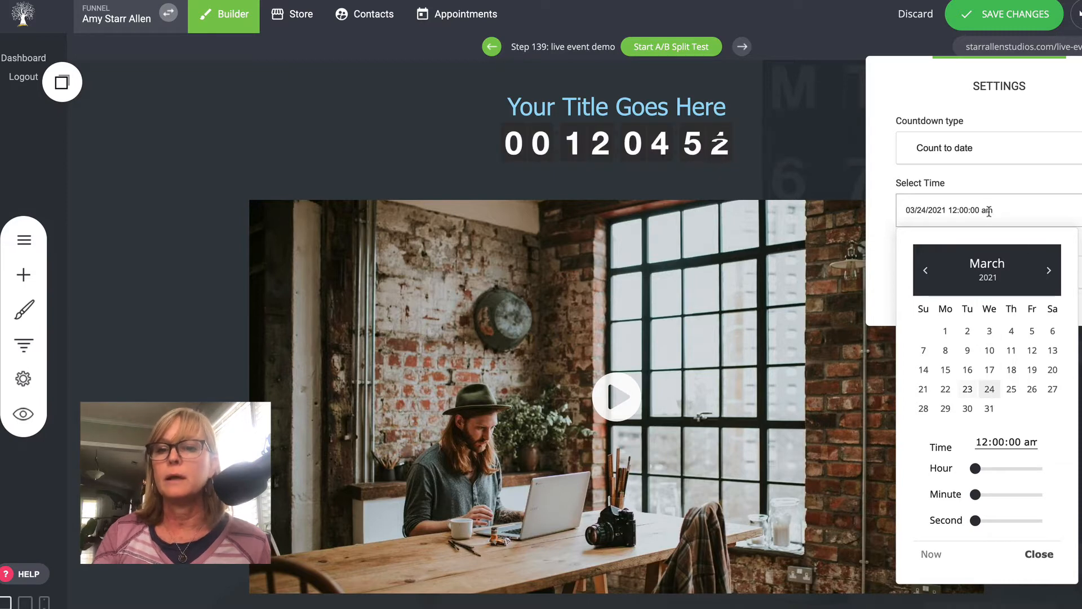
pyautogui.moveTo(976, 469); pyautogui.dragTo(1002, 470)
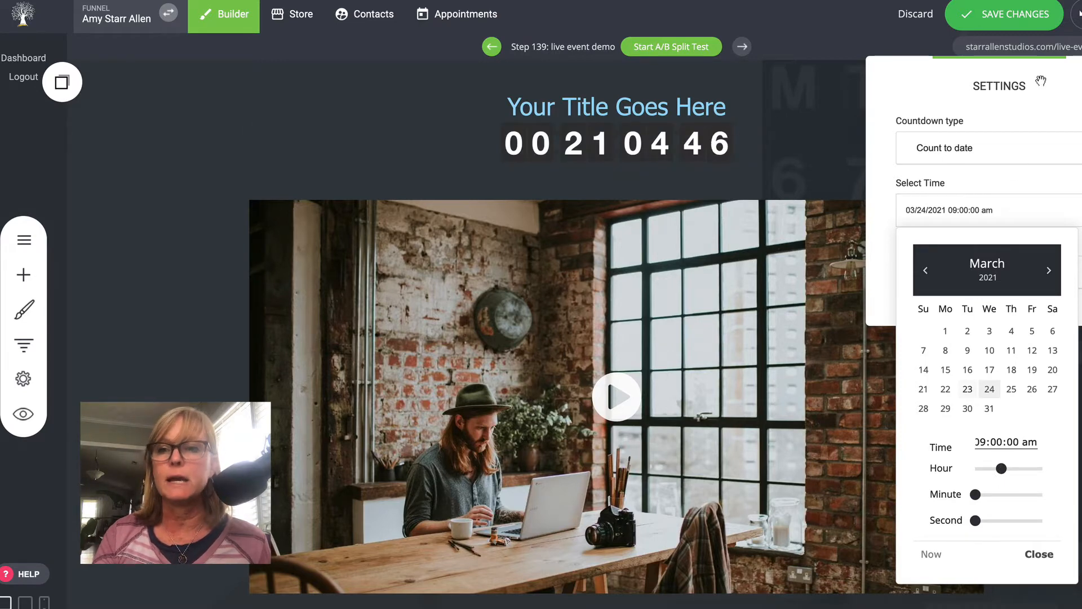
pyautogui.click(837, 142)
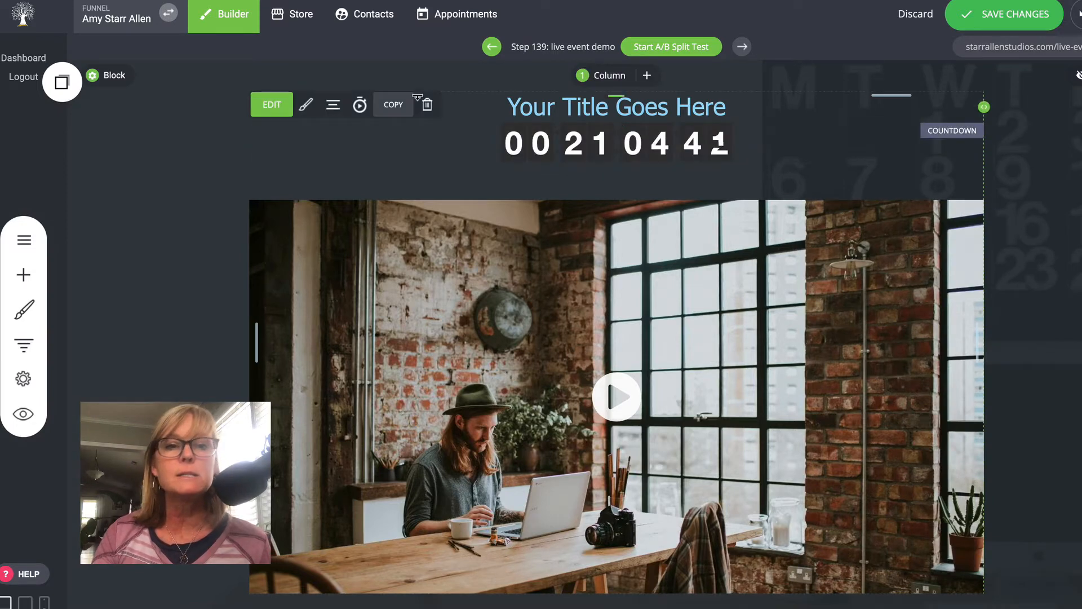
# Give the countdown digits the light blue global colour as background, and add a small gap between the heading and the countdown
pyautogui.click(306, 105)
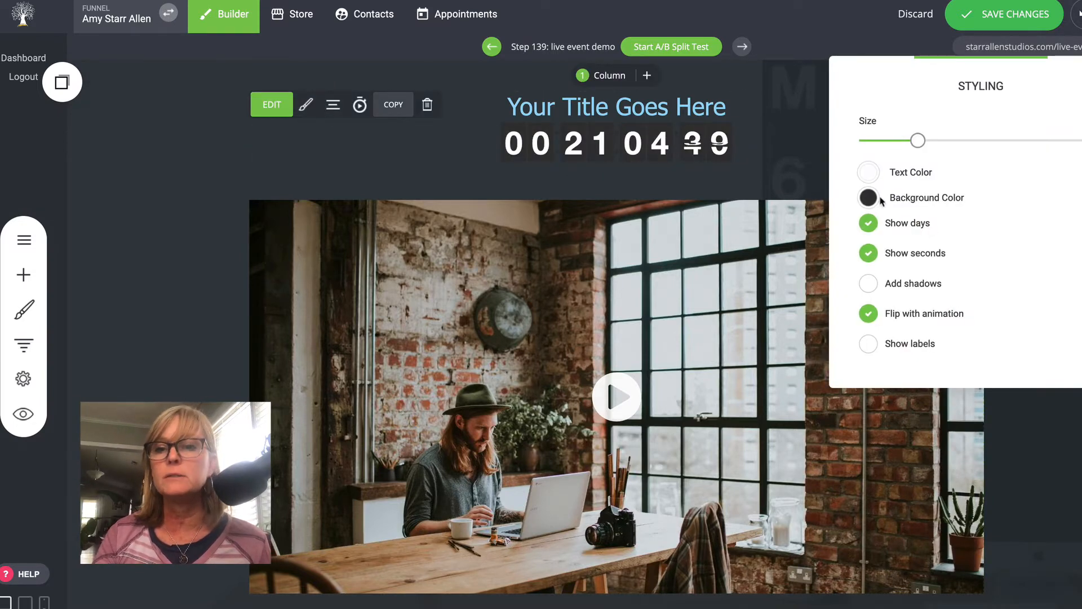
pyautogui.click(872, 199)
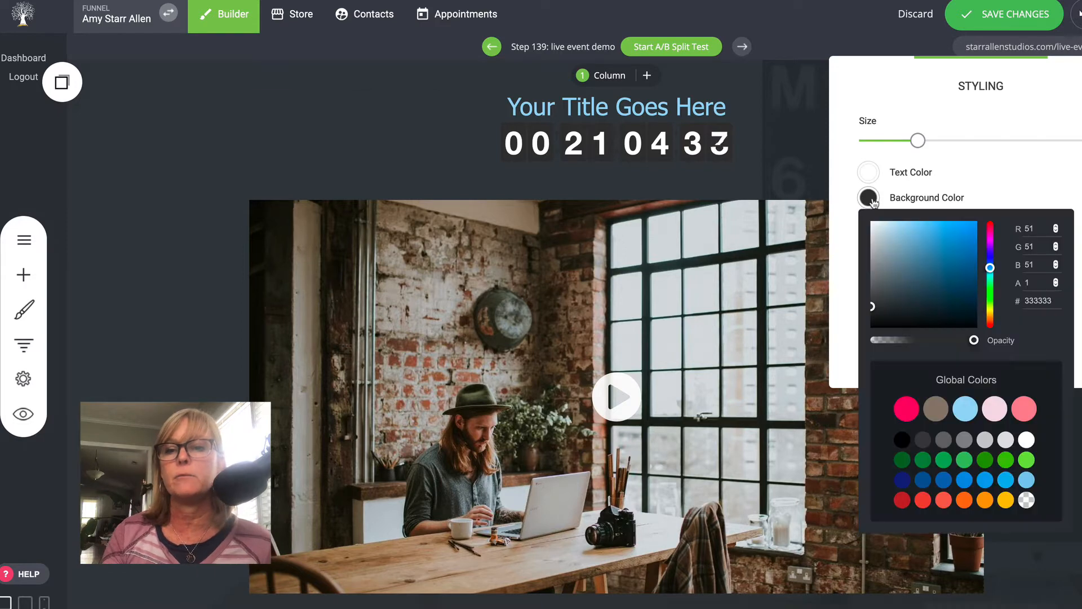
pyautogui.click(967, 415)
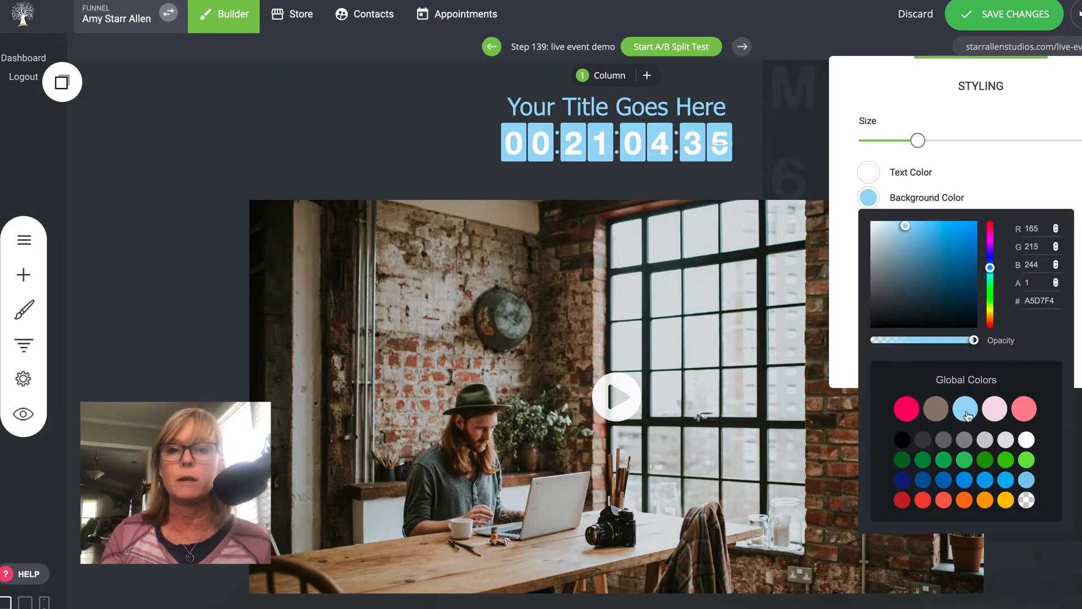
pyautogui.click(1006, 151)
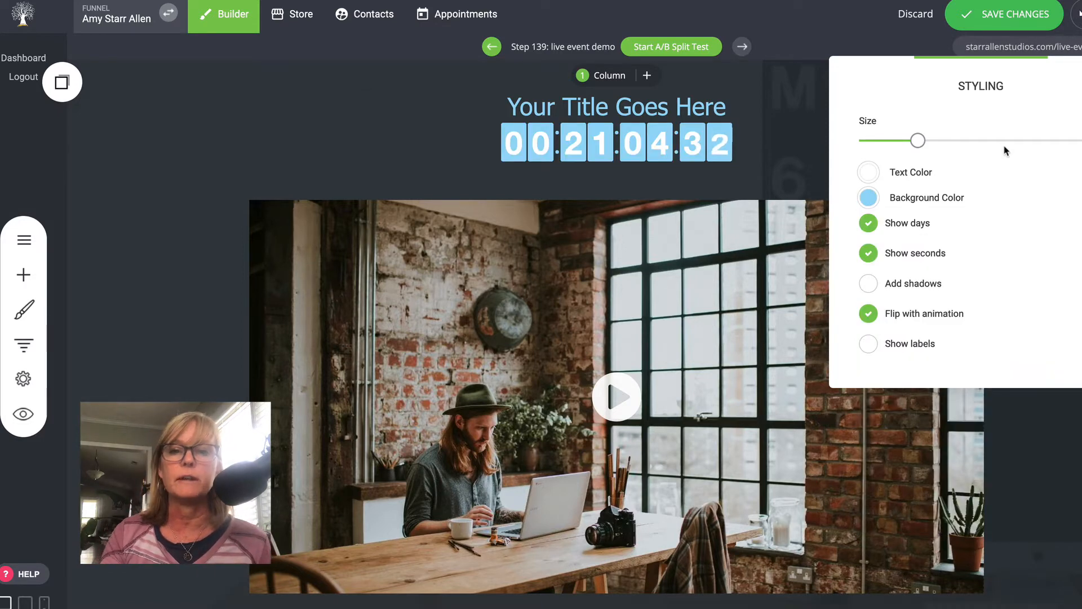
pyautogui.click(796, 154)
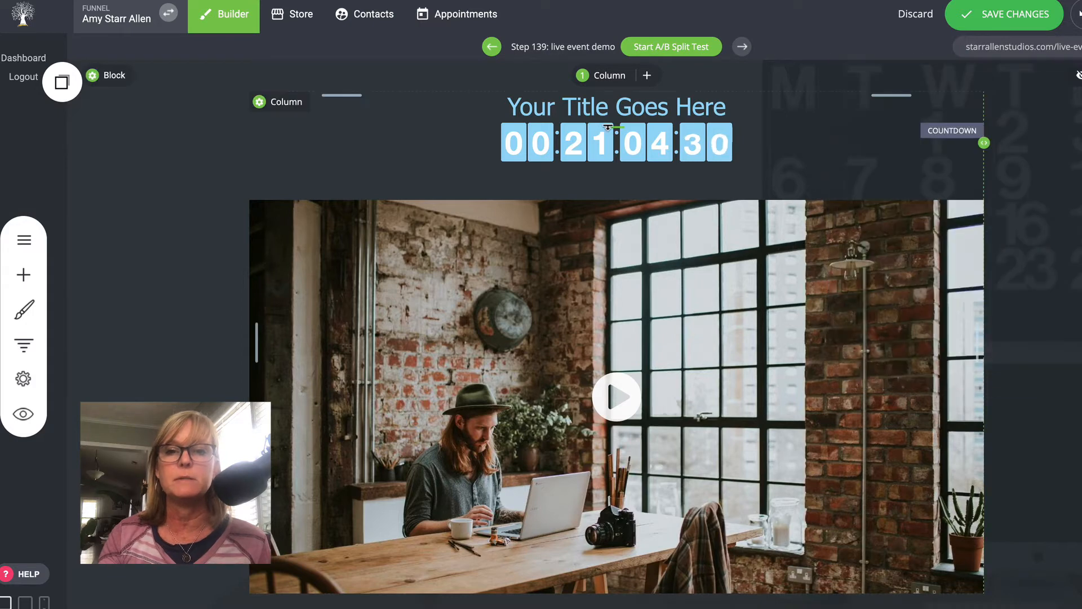
pyautogui.moveTo(608, 128); pyautogui.dragTo(609, 145)
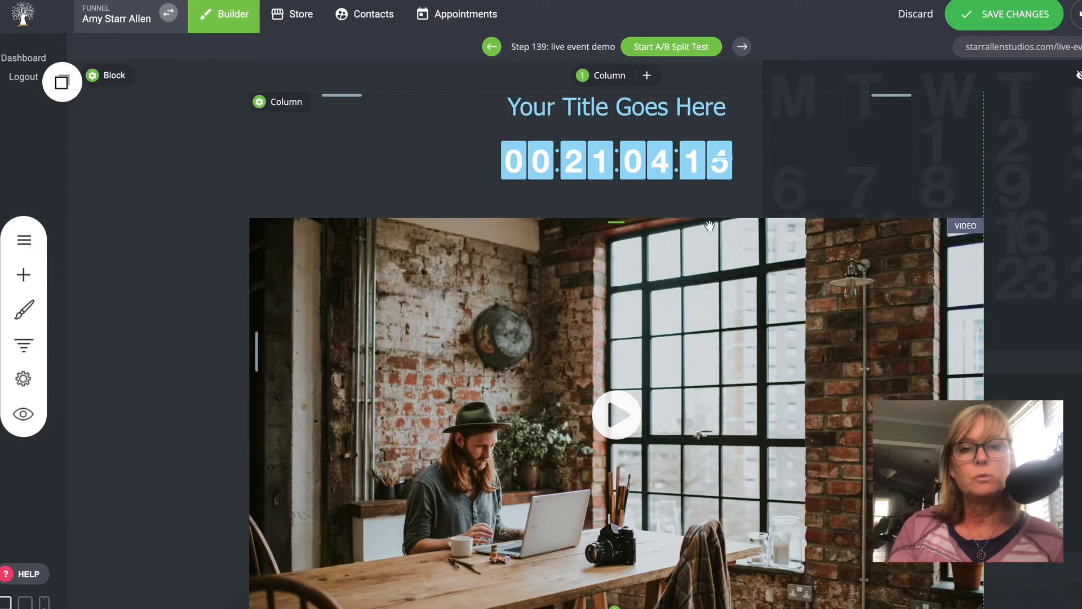
# Change the text of the "YES! I WANT THE DEAL!" button in the Limited Time Offer block to "LEARN MORE"
pyautogui.scroll(-2, 709, 226)
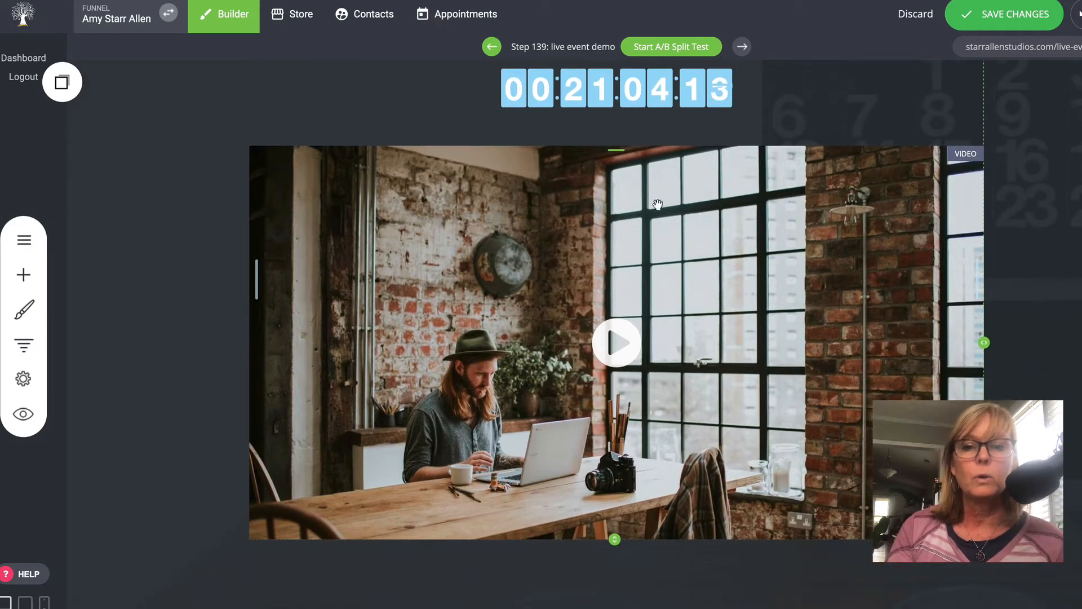
pyautogui.scroll(1, 730, 315)
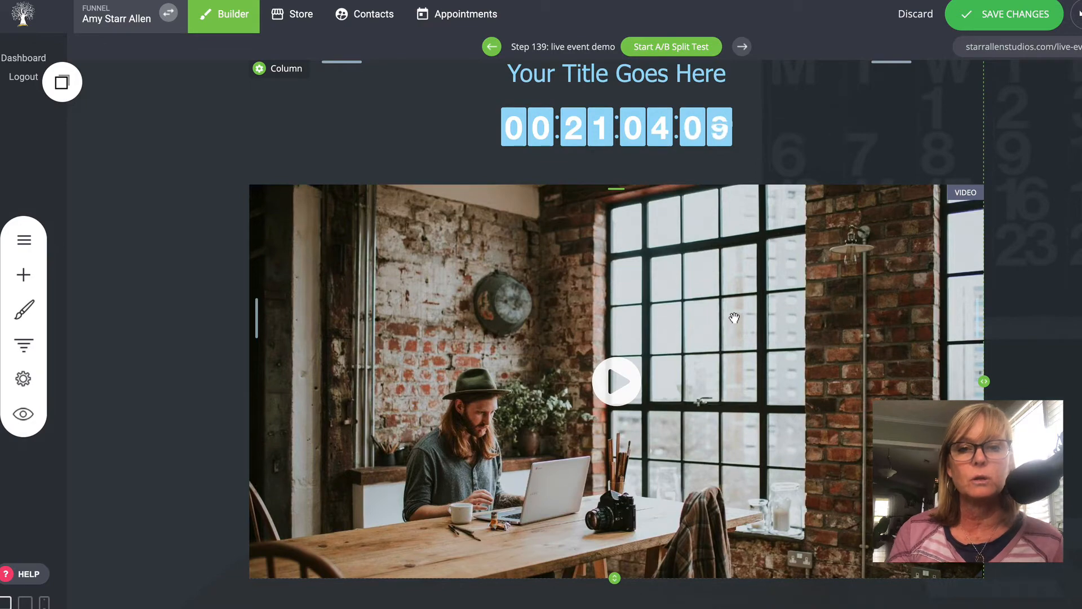
pyautogui.scroll(-6, 734, 317)
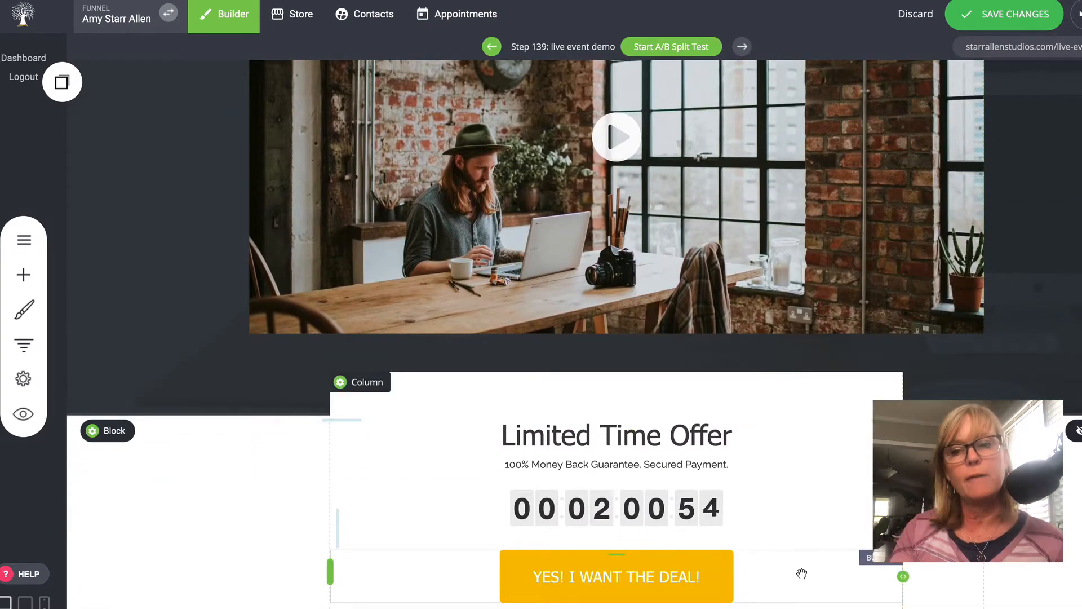
pyautogui.scroll(3, 342, 410)
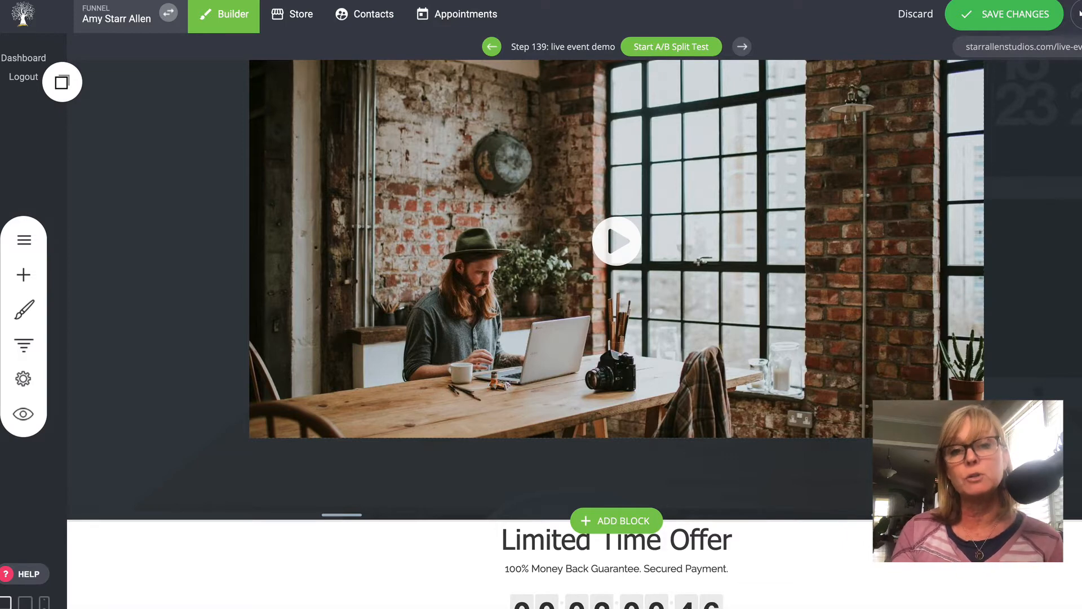
pyautogui.scroll(-5, 580, 506)
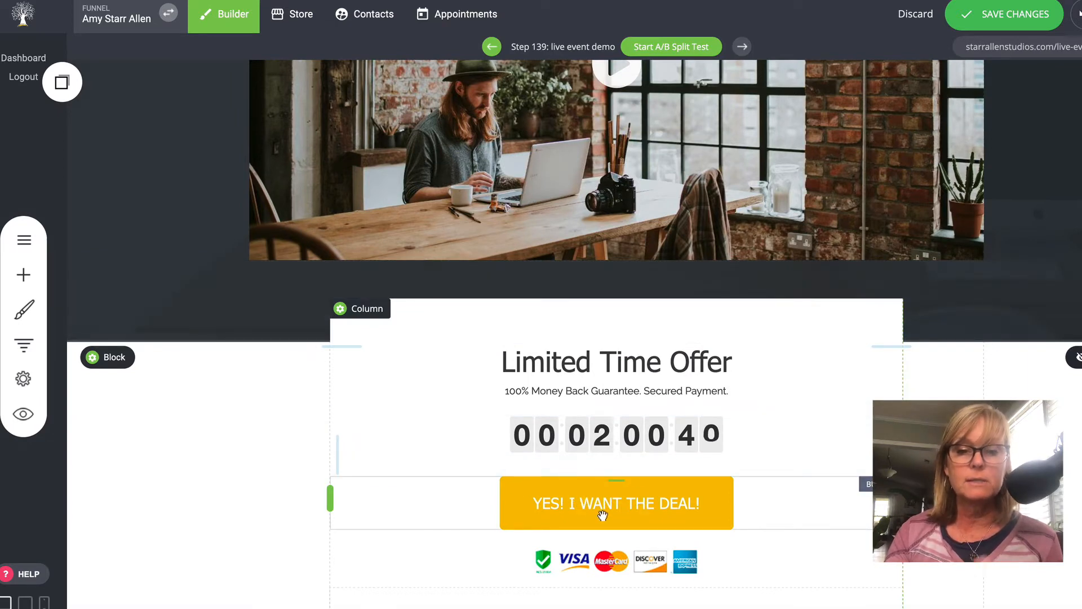
pyautogui.click(602, 514)
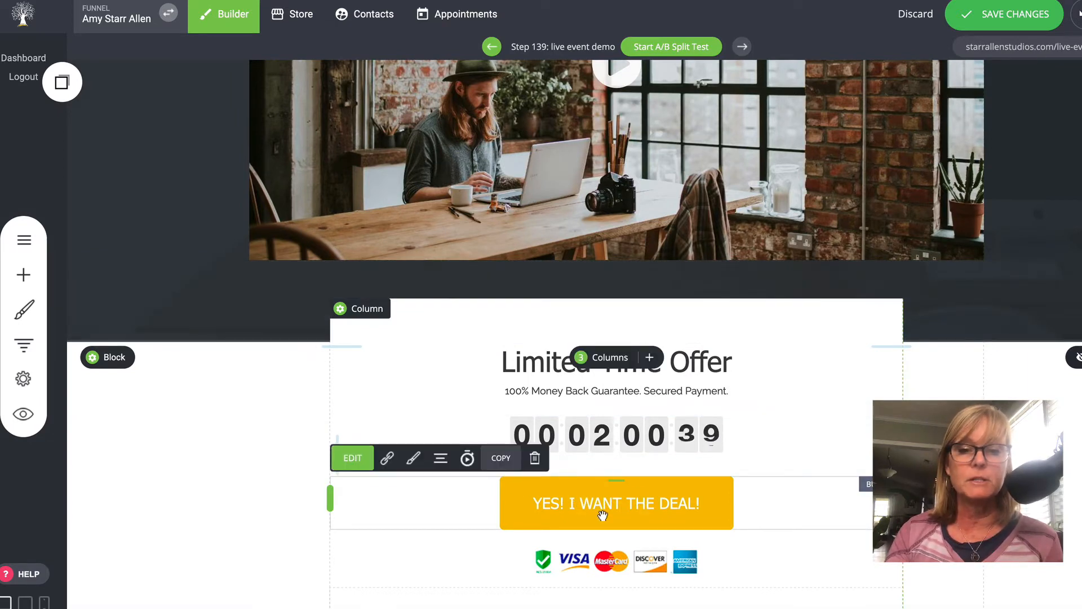
pyautogui.click(355, 455)
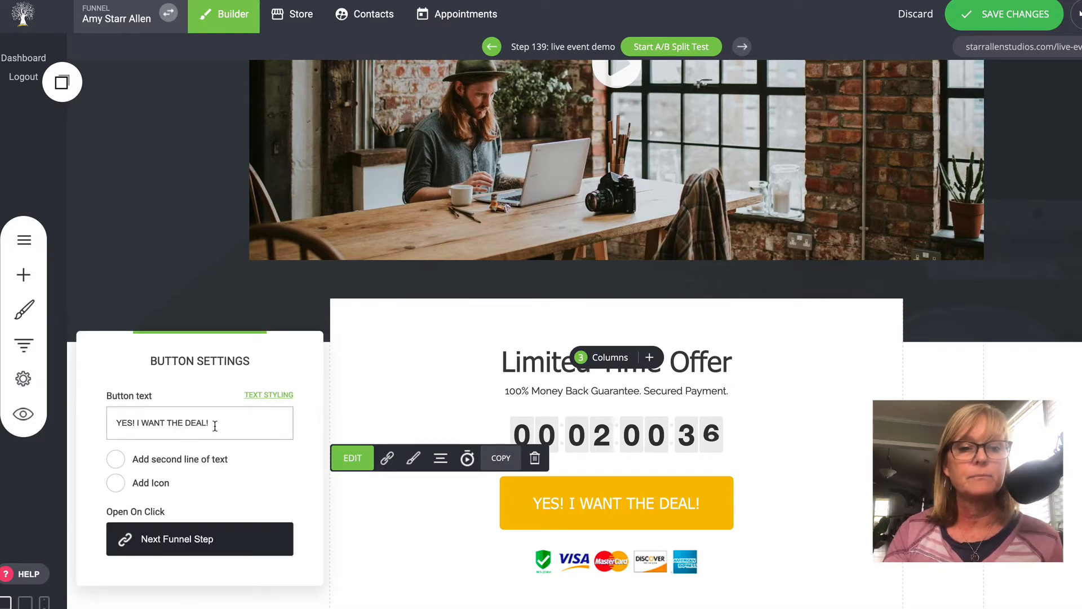
pyautogui.moveTo(213, 424); pyautogui.dragTo(90, 415)
pyautogui.write('LEA')
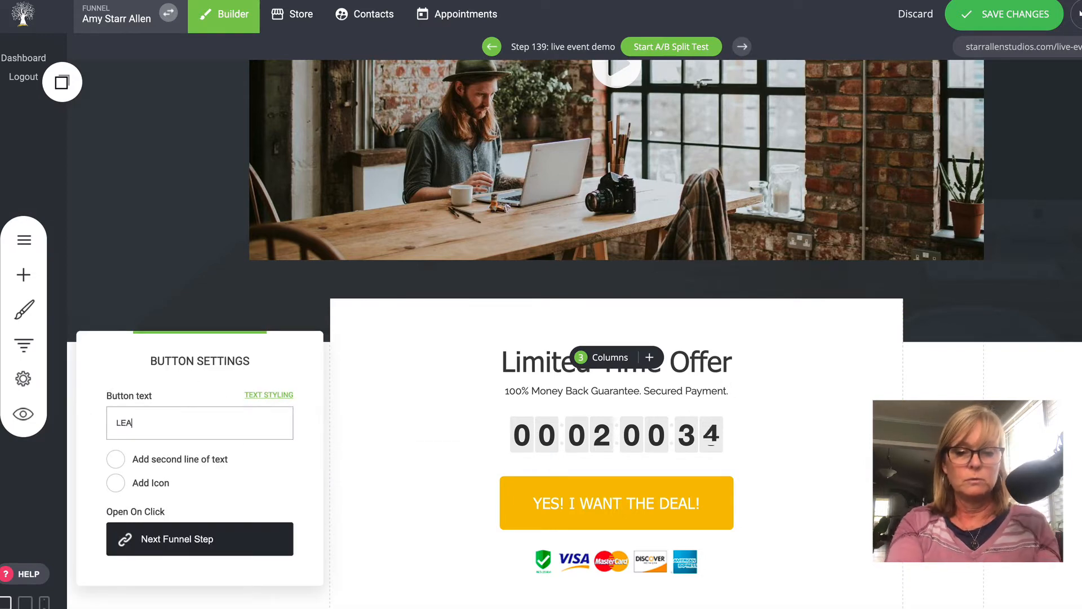
pyautogui.write('RN MORE')
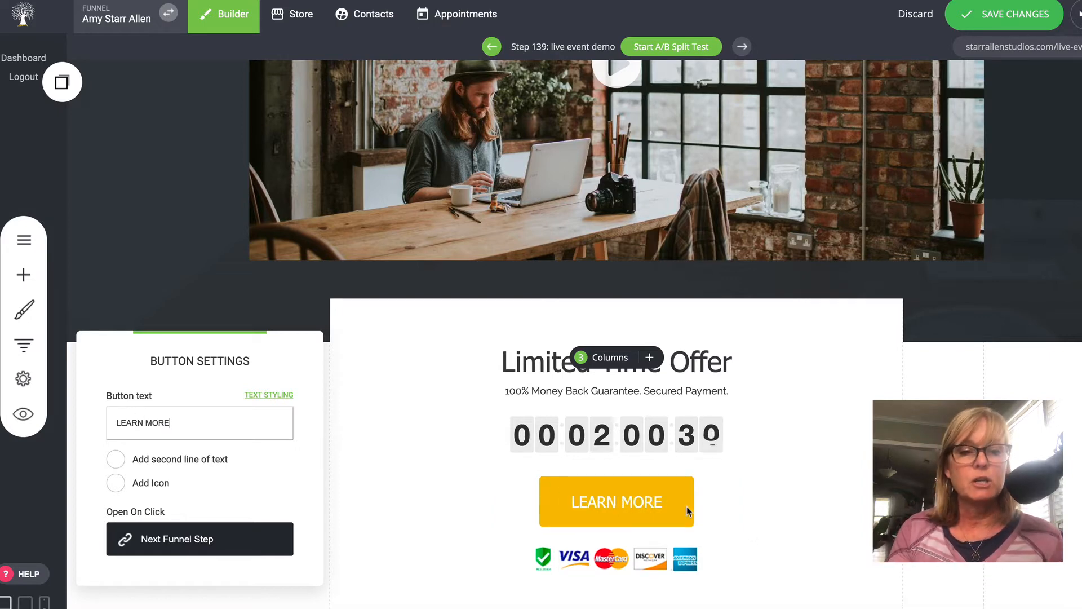
pyautogui.click(783, 500)
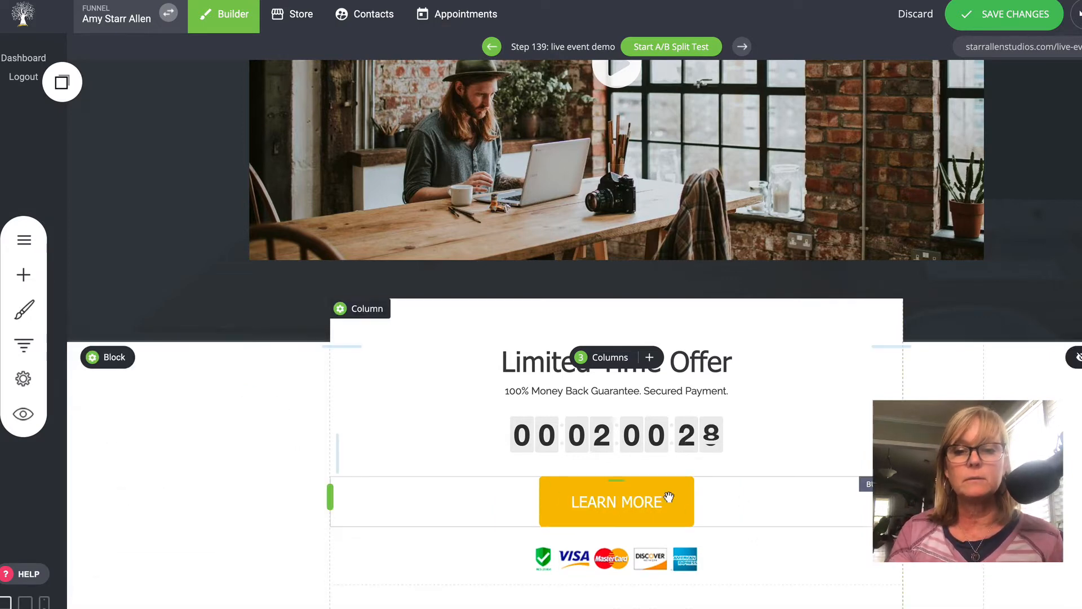
# Change the LEARN MORE button's colour to the bright pink-red global colour
pyautogui.moveTo(668, 497)
pyautogui.click(413, 458)
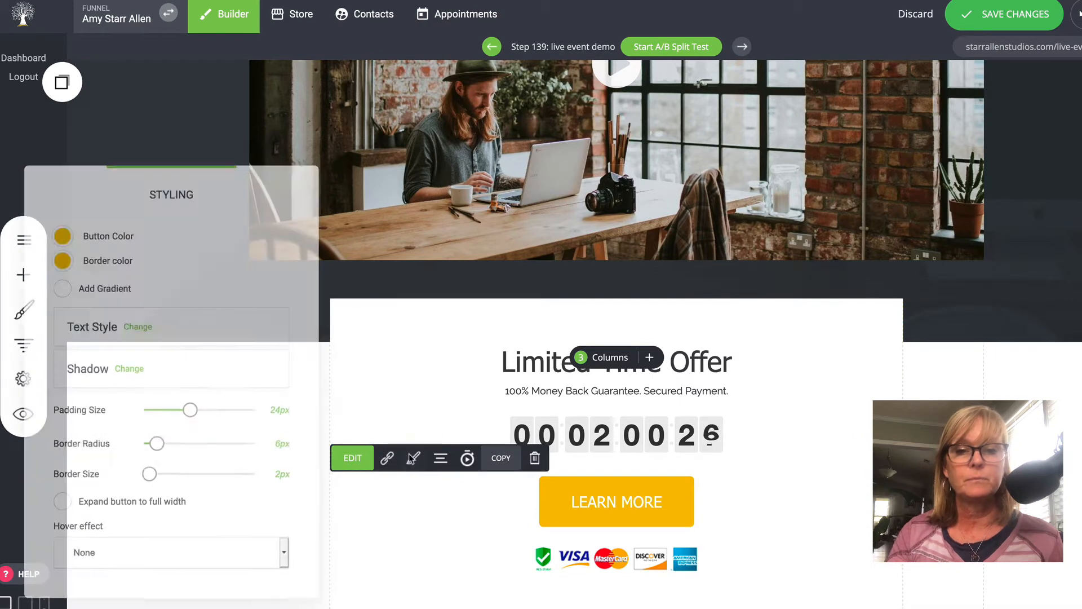
pyautogui.click(59, 232)
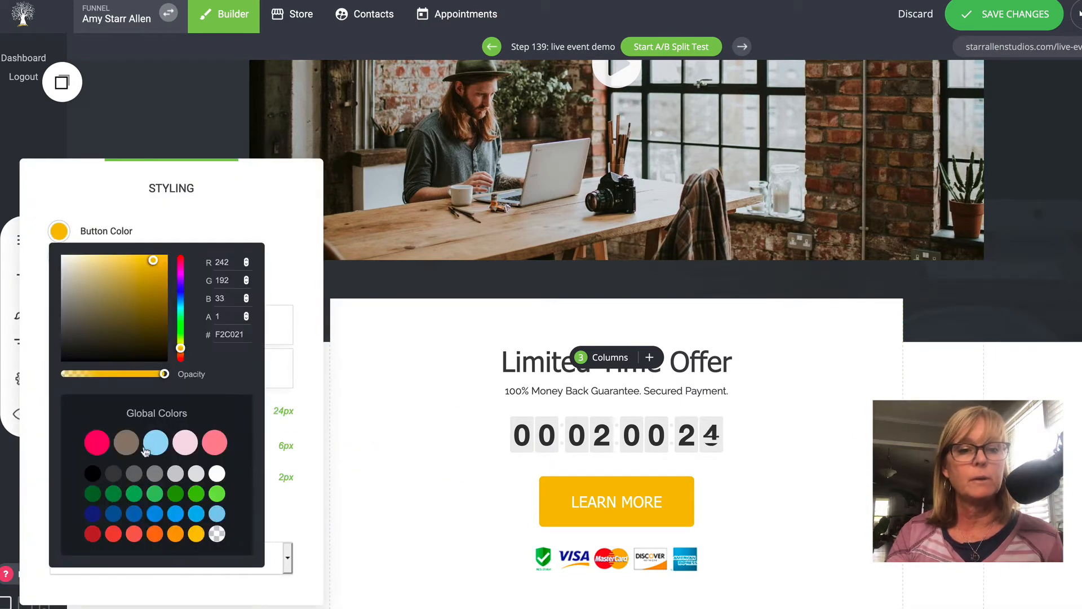
pyautogui.click(100, 443)
pyautogui.click(936, 451)
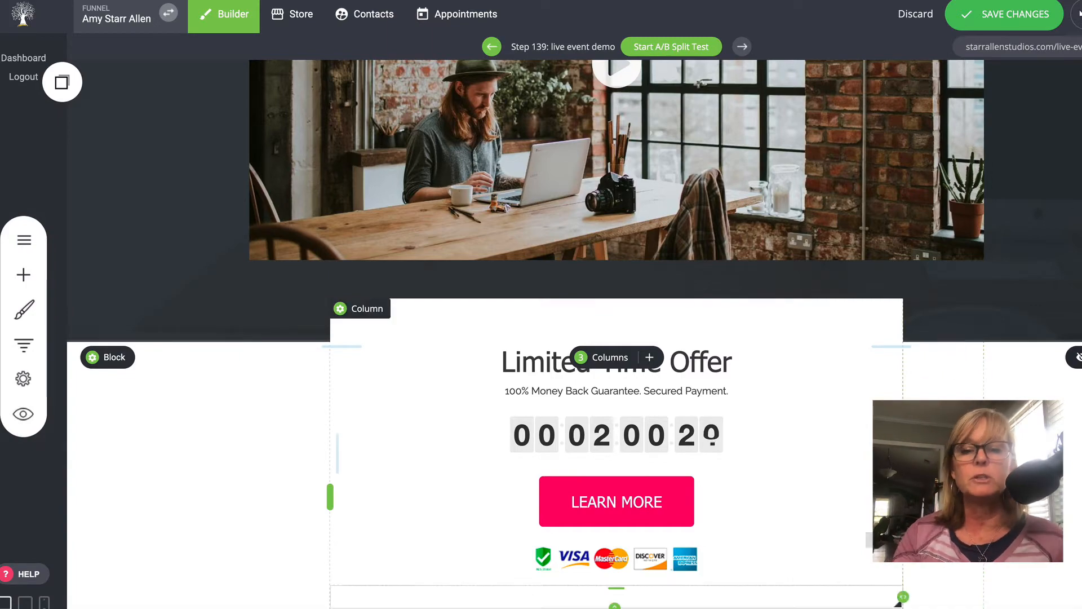
# Link the LEARN MORE button to the external /funnelbuilder page on the site owner's own domain
pyautogui.click(600, 498)
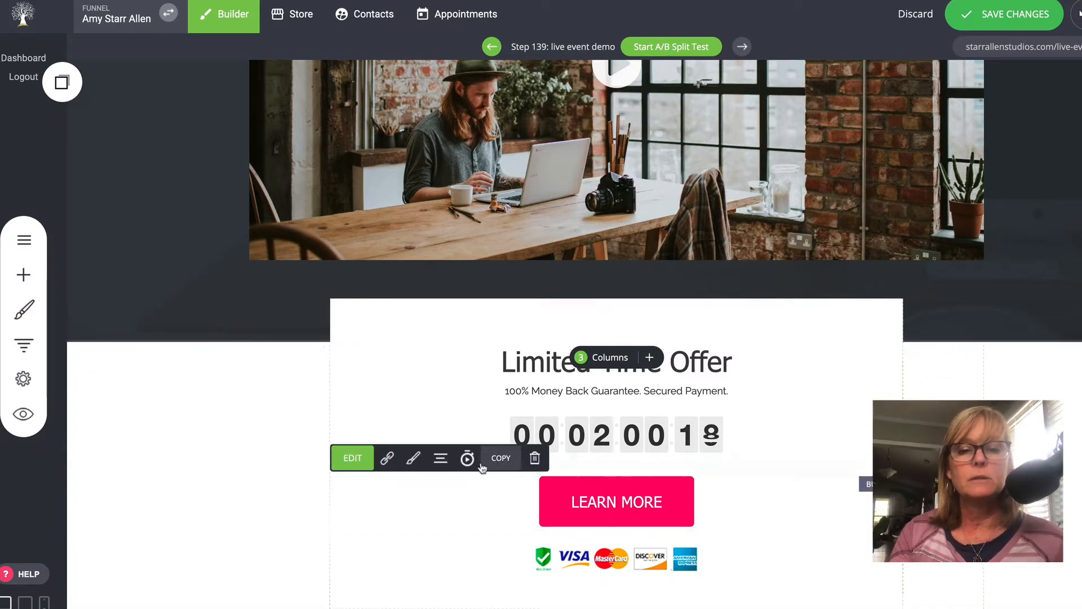
pyautogui.click(387, 457)
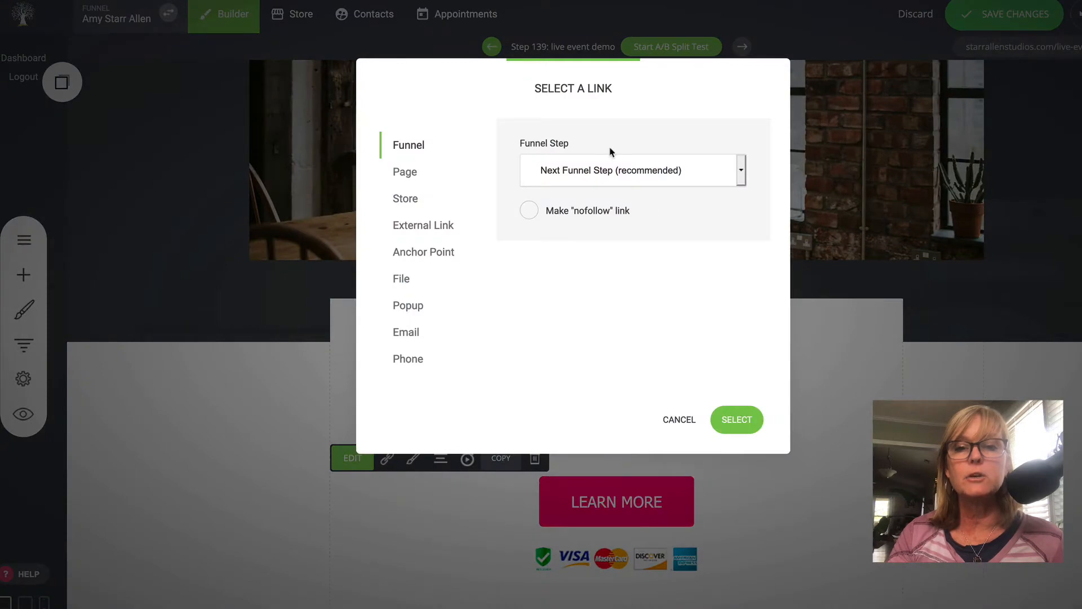
pyautogui.click(420, 225)
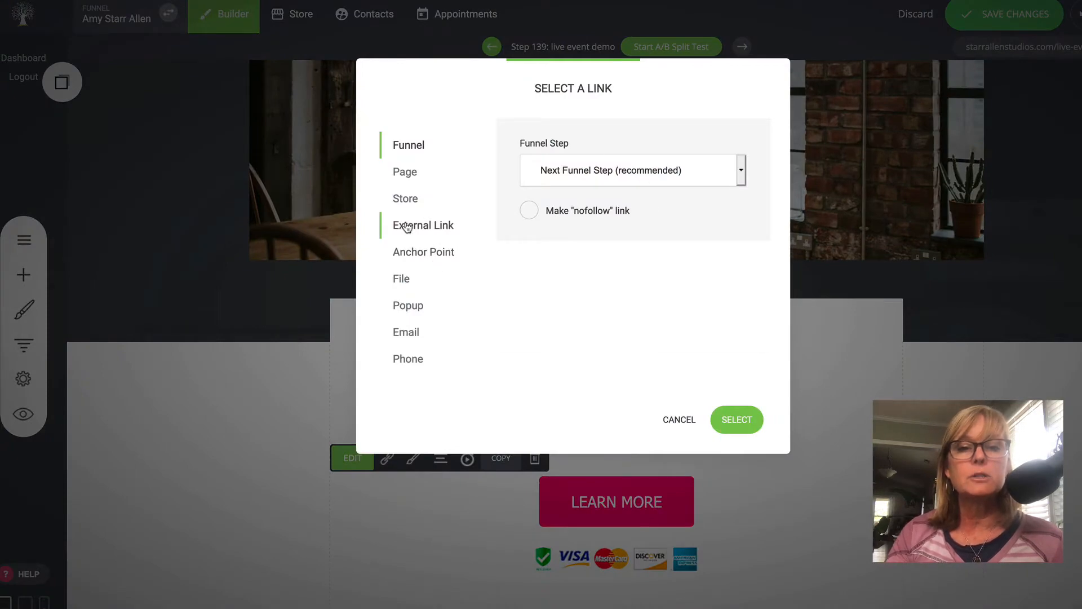
pyautogui.click(544, 234)
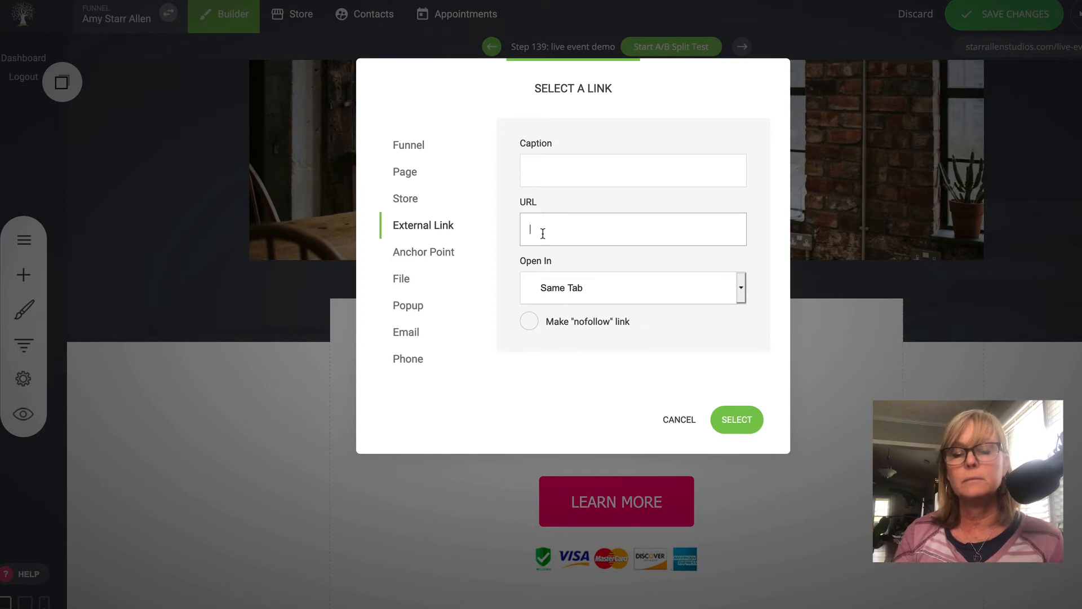
pyautogui.write('https://amystarrallen.com/funnelbuilder')
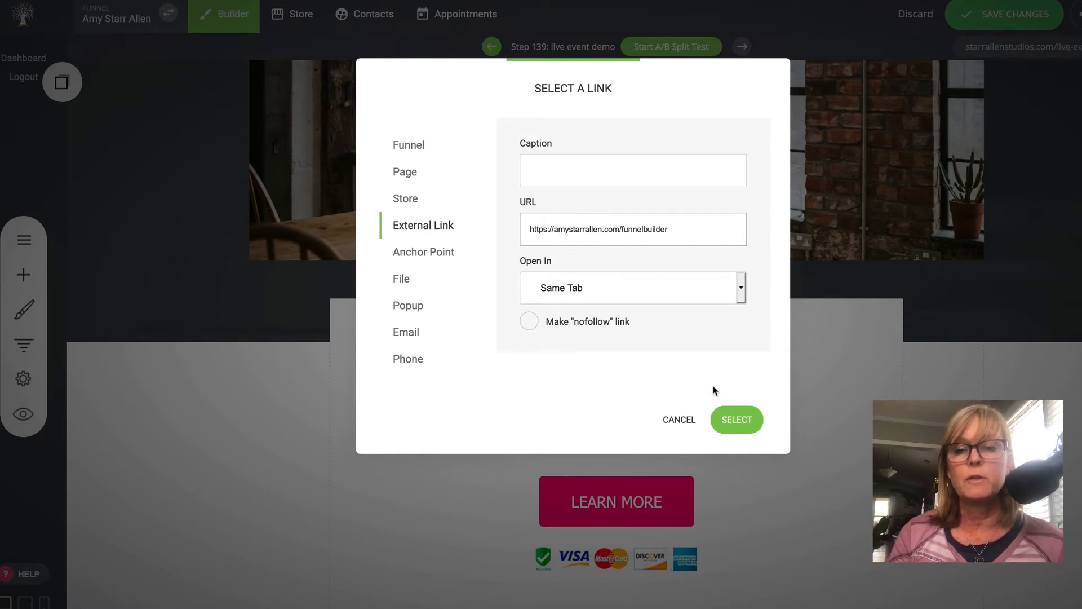
pyautogui.click(738, 422)
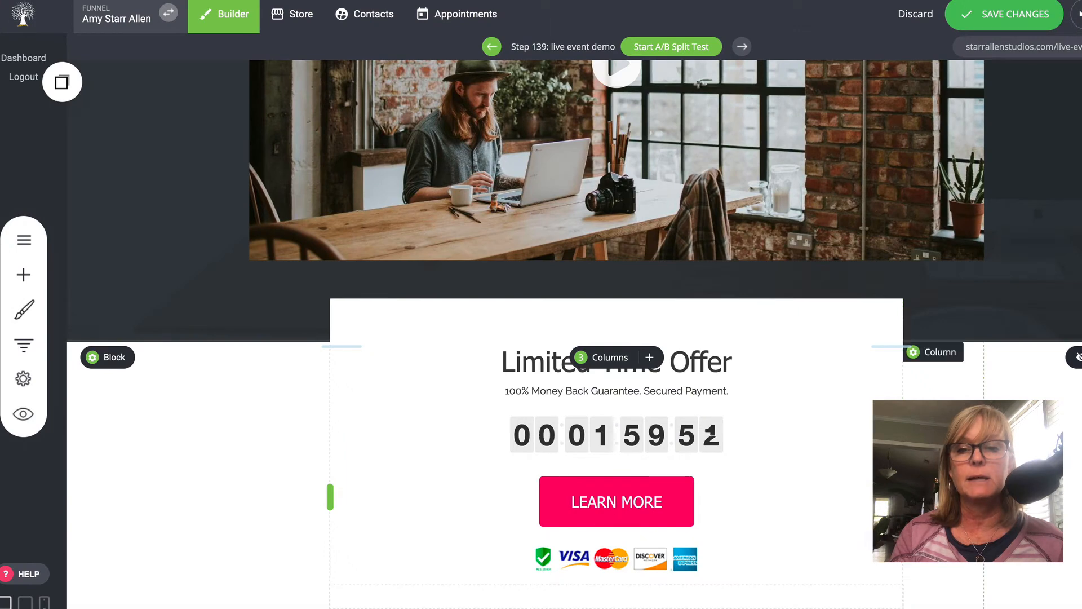
# Delete the payment card logos image below the LEARN MORE button in the Limited Time Offer block
pyautogui.scroll(-2, 823, 454)
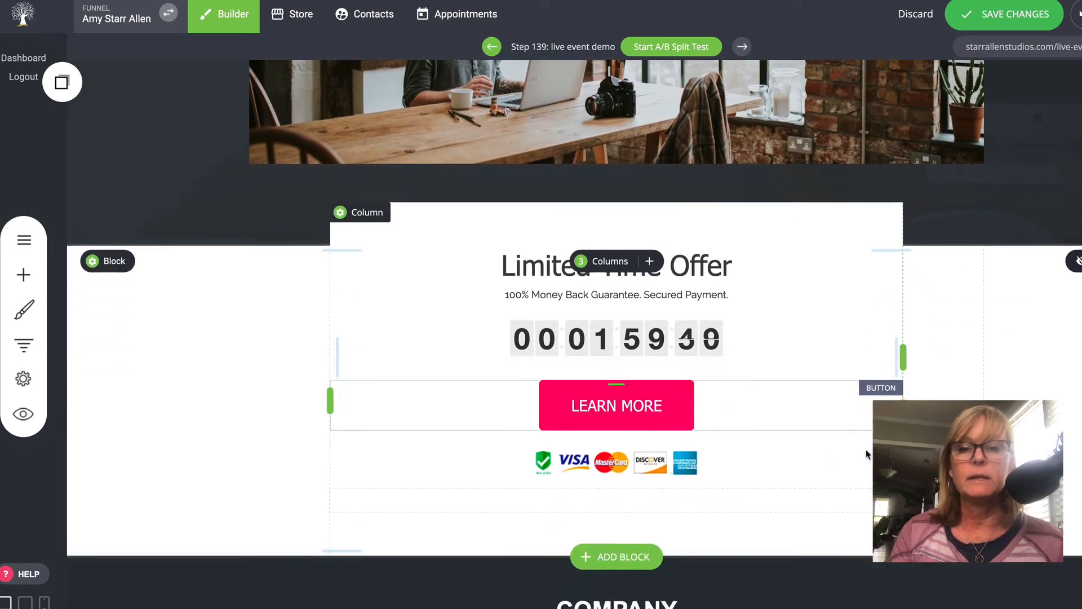
pyautogui.scroll(2, 859, 492)
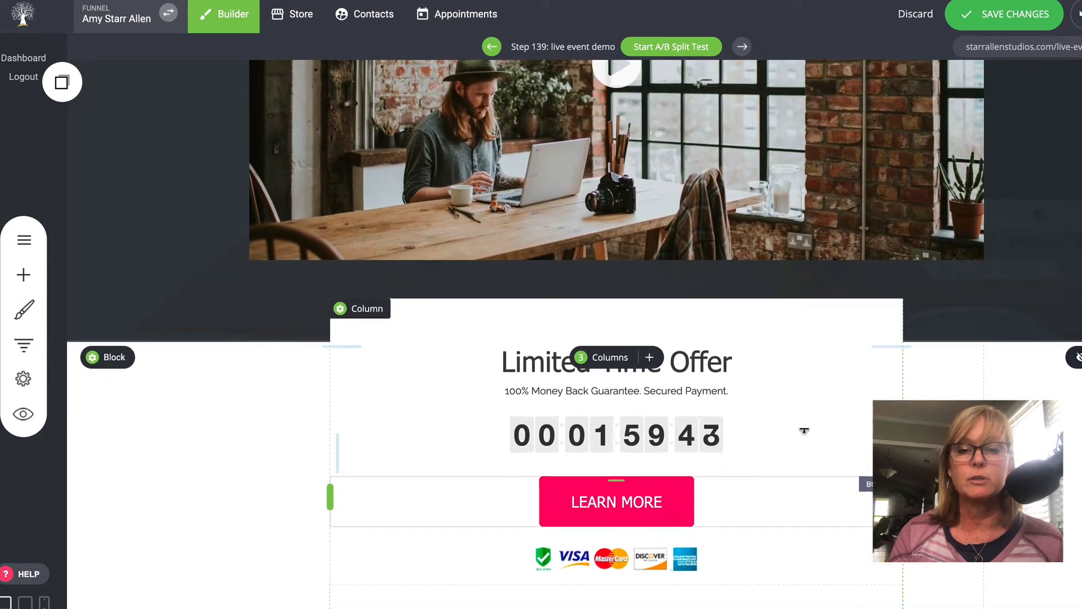
pyautogui.scroll(-3, 738, 485)
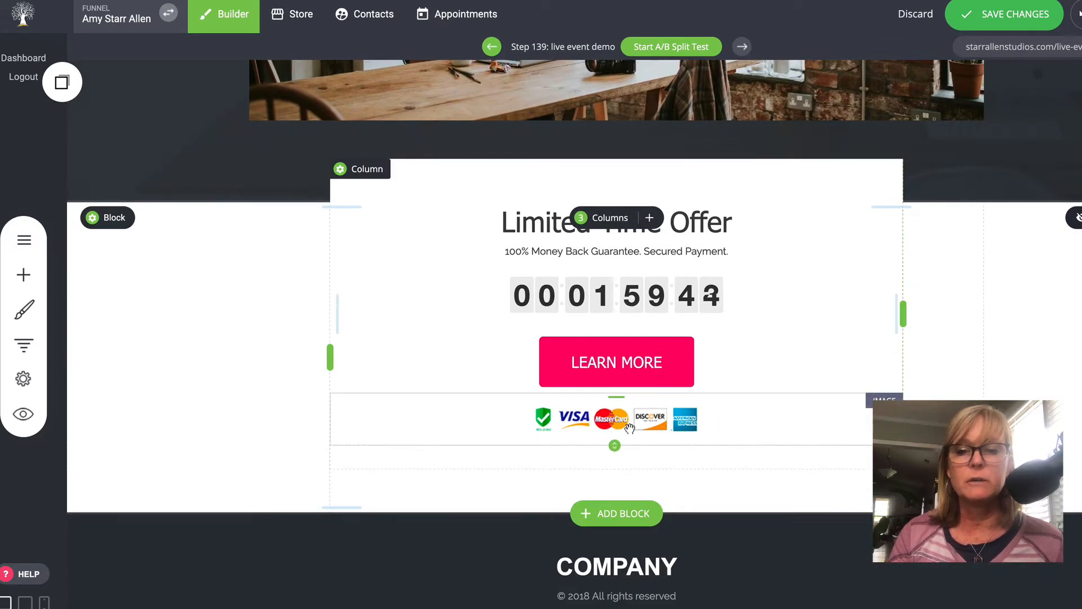
pyautogui.click(648, 417)
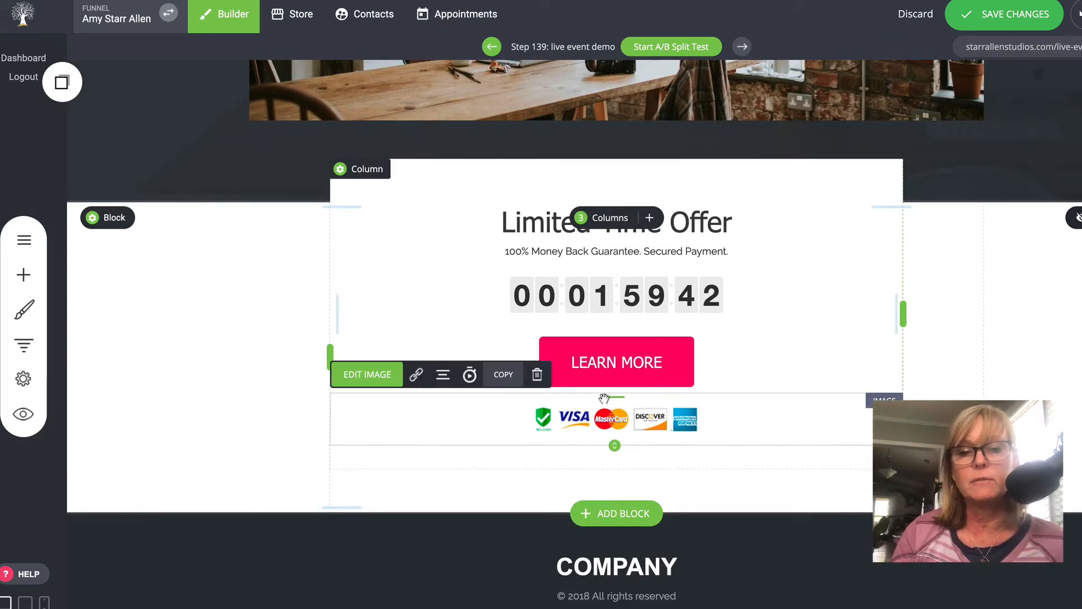
pyautogui.click(538, 373)
pyautogui.click(618, 294)
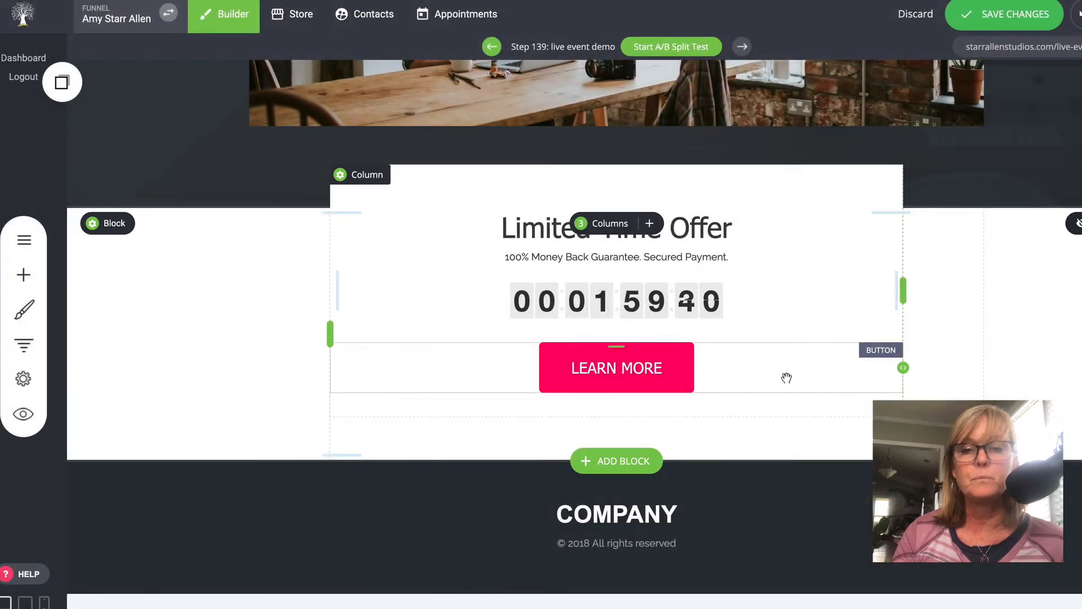
# Replace the "Limited Time Offer" heading above the money-back guarantee line with "Change this text"
pyautogui.scroll(1, 786, 379)
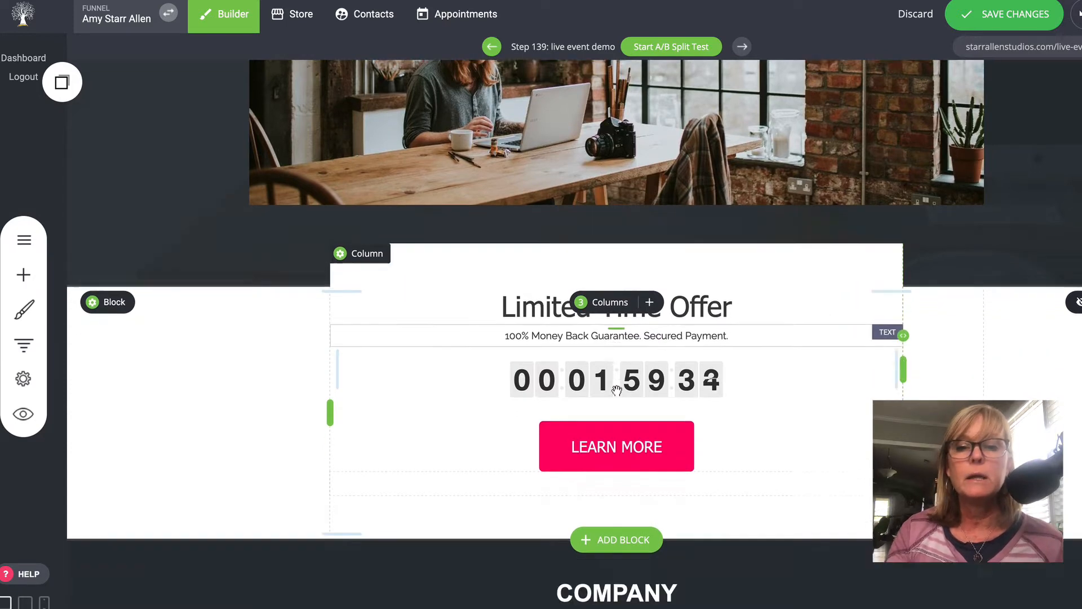
pyautogui.scroll(-3, 616, 381)
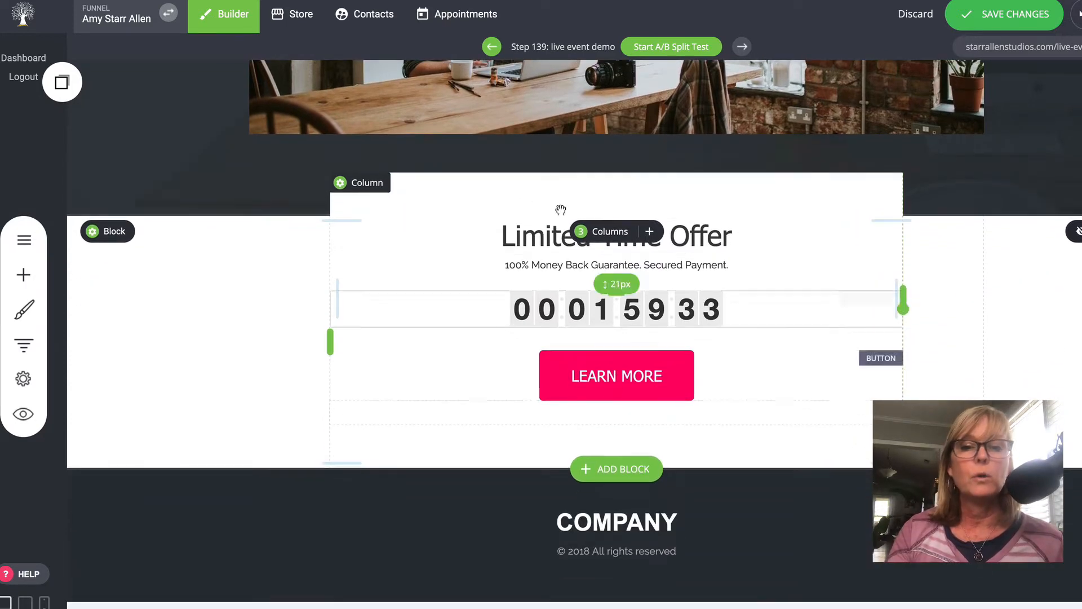
pyautogui.click(628, 307)
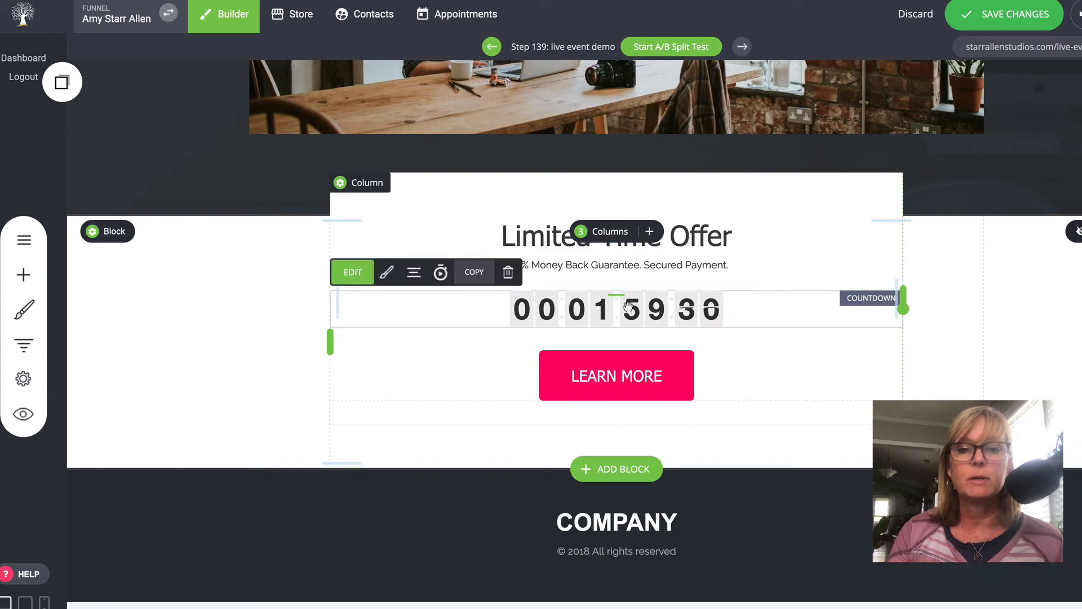
pyautogui.scroll(3, 661, 246)
pyautogui.scroll(7, 660, 245)
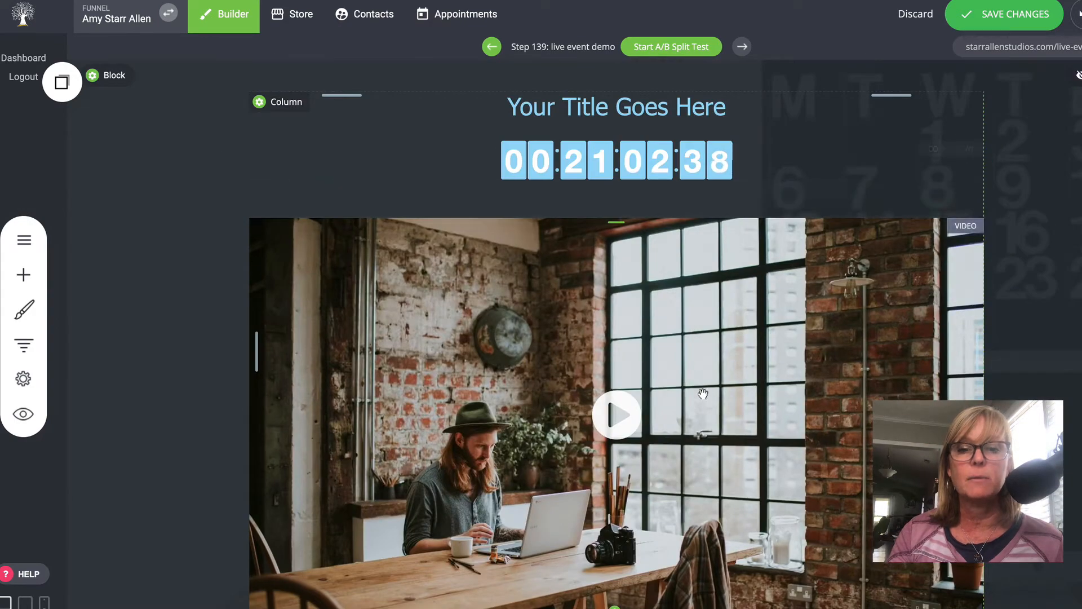
pyautogui.scroll(-6, 631, 486)
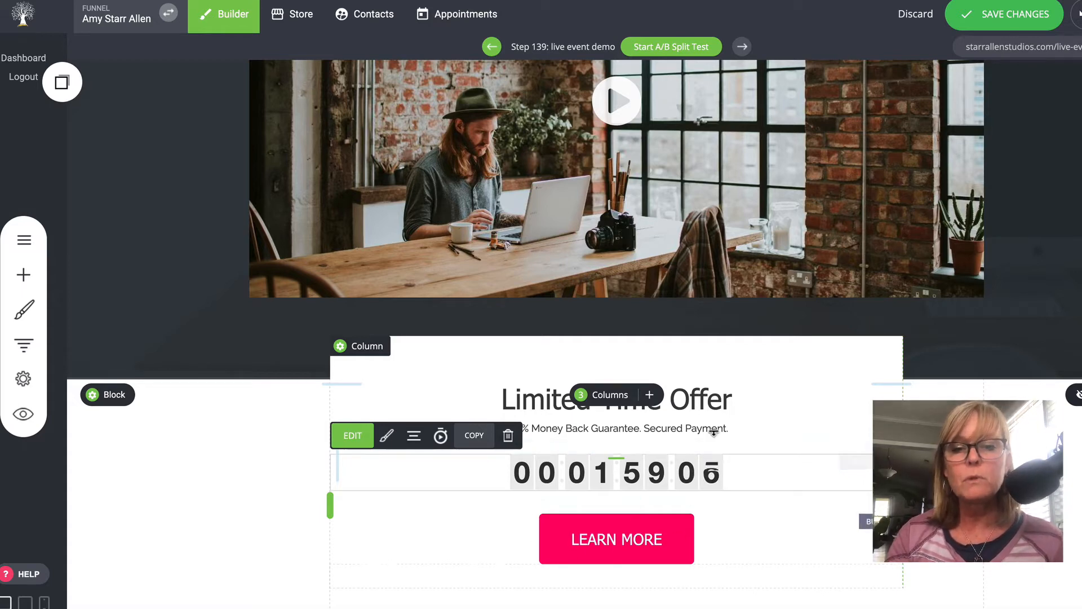
pyautogui.click(531, 396)
pyautogui.moveTo(757, 403); pyautogui.dragTo(455, 381)
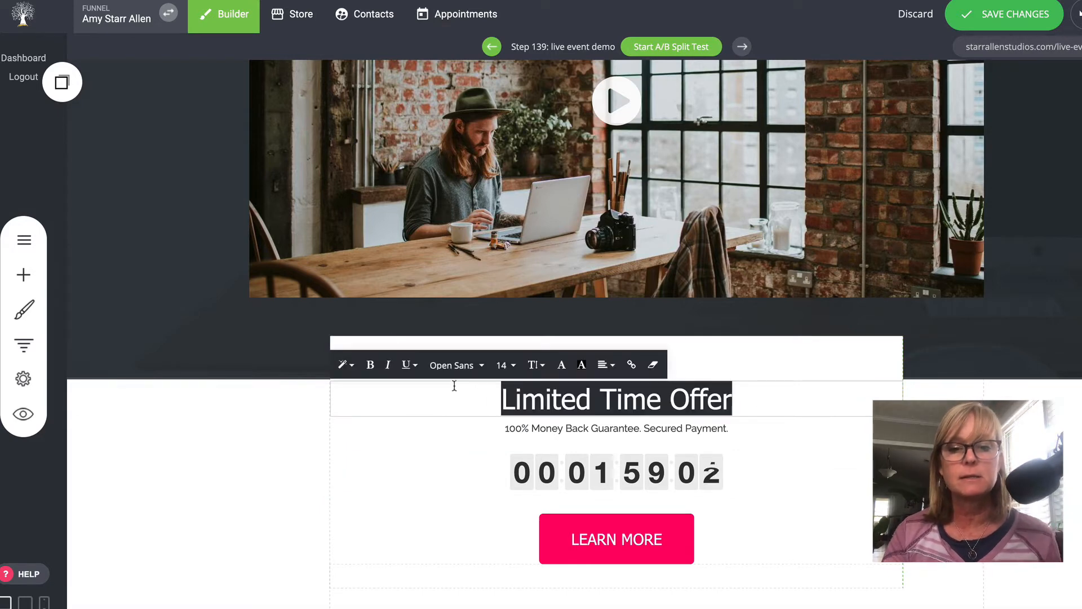
pyautogui.write('T')
pyautogui.press('BackSpace')
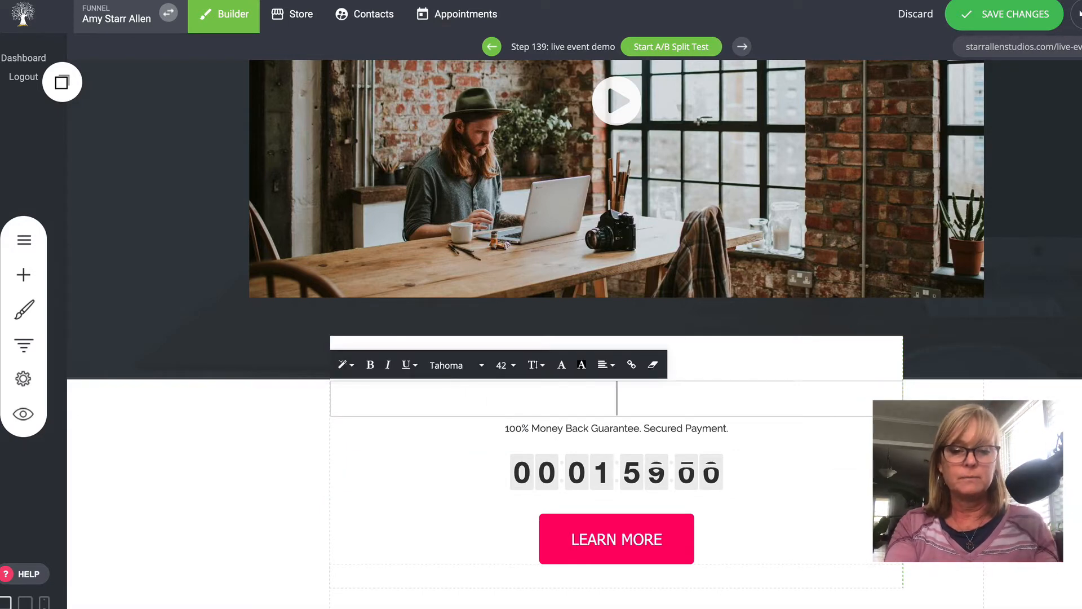
pyautogui.write('Change this text')
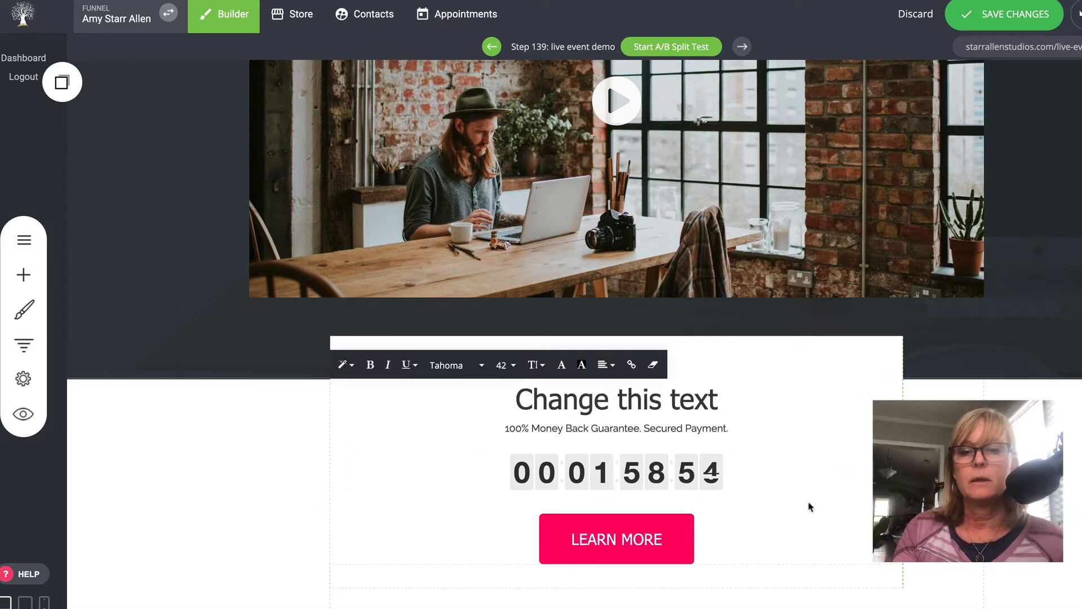
pyautogui.click(809, 507)
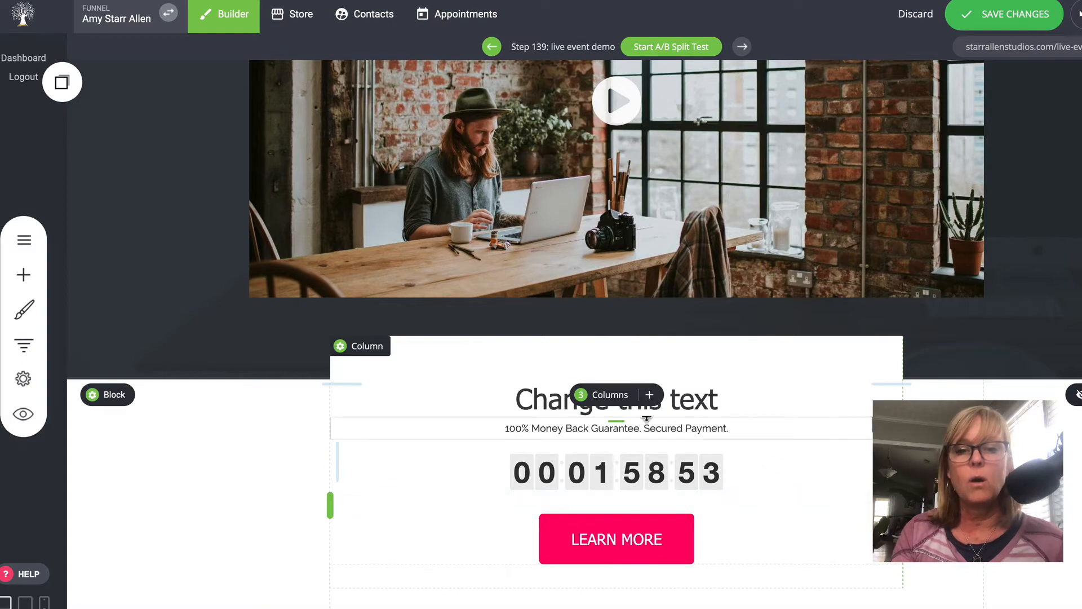
pyautogui.scroll(-1, 724, 471)
pyautogui.scroll(5, 727, 473)
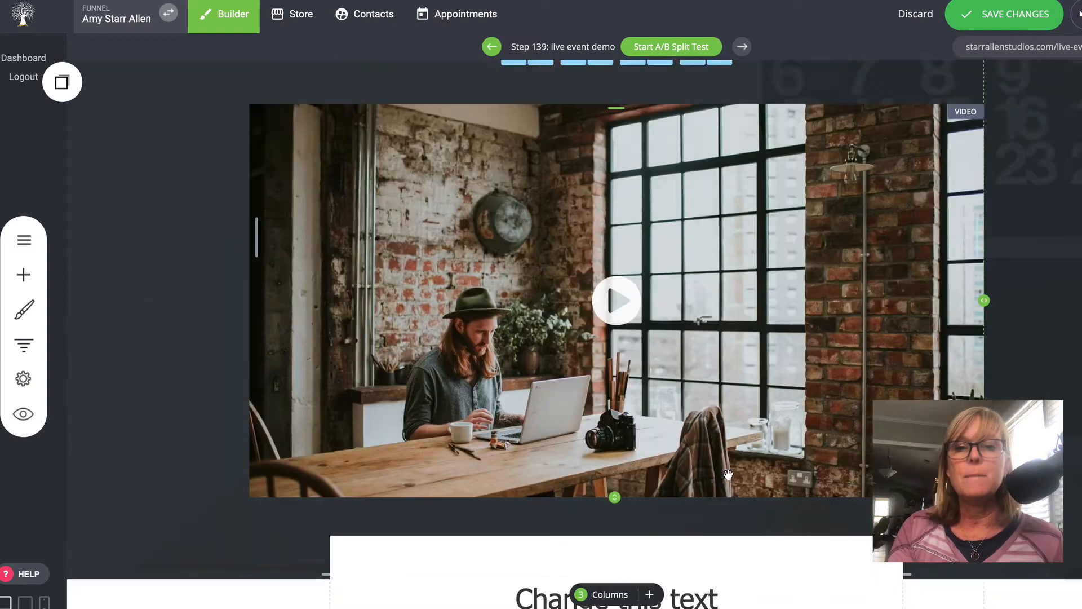
pyautogui.scroll(-2, 727, 474)
pyautogui.scroll(-3, 788, 460)
pyautogui.scroll(1, 788, 461)
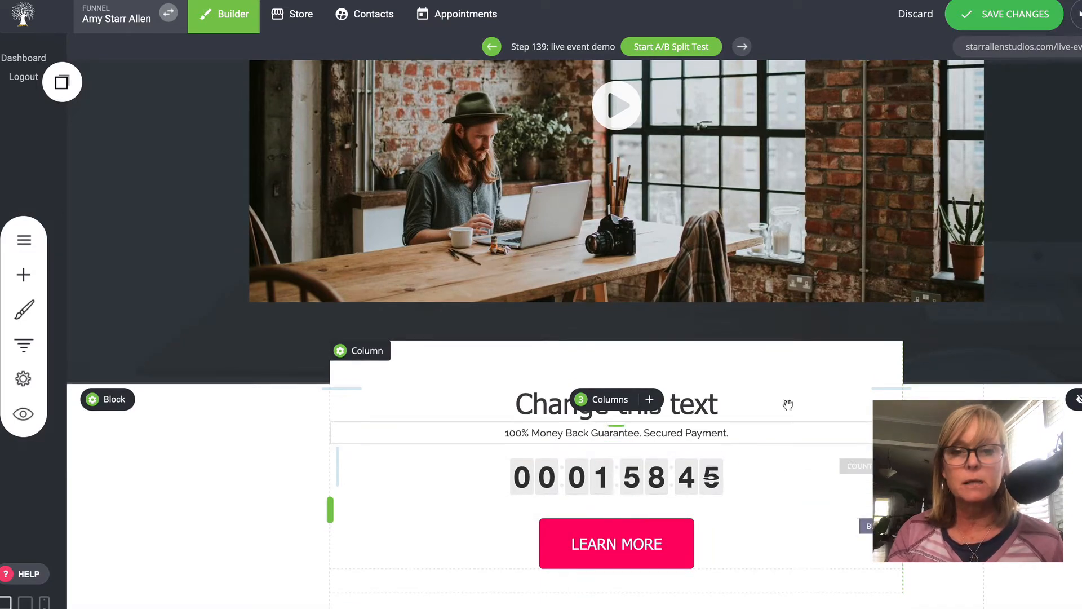
pyautogui.scroll(3, 793, 483)
pyautogui.scroll(3, 793, 483)
# Switch to the existing published webinar page and look through its offer button and Questions and Comments section
pyautogui.scroll(-6, 794, 483)
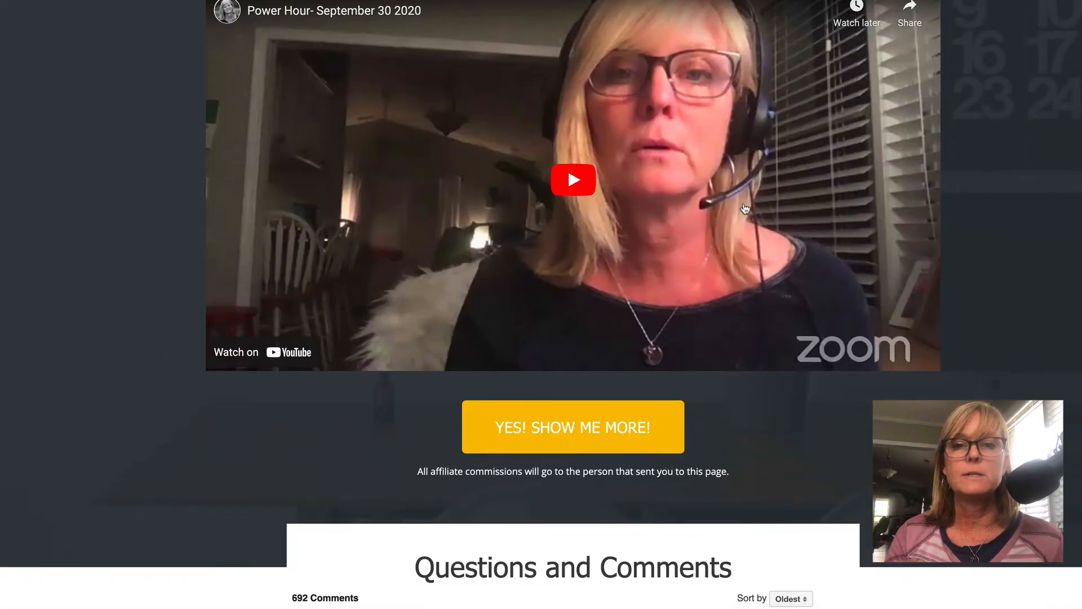
pyautogui.scroll(-7, 744, 209)
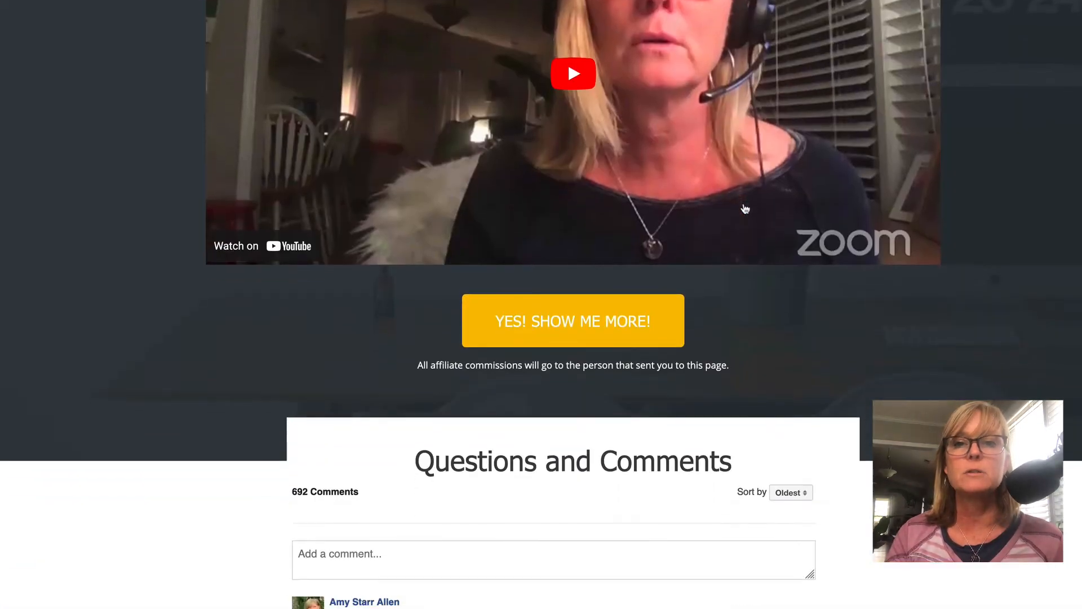
pyautogui.scroll(-20, 744, 208)
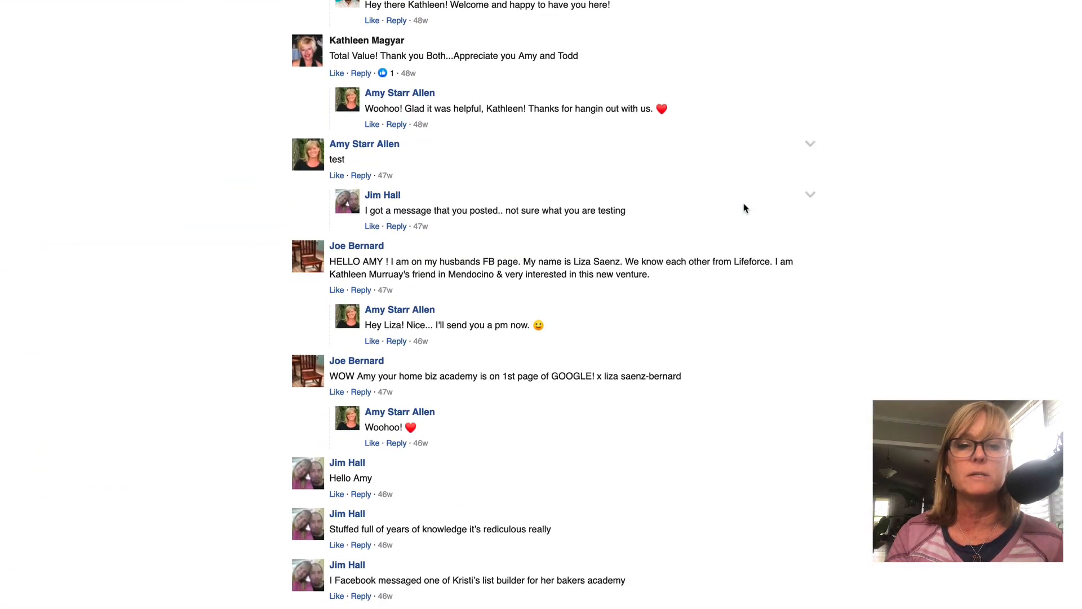
pyautogui.scroll(20, 744, 208)
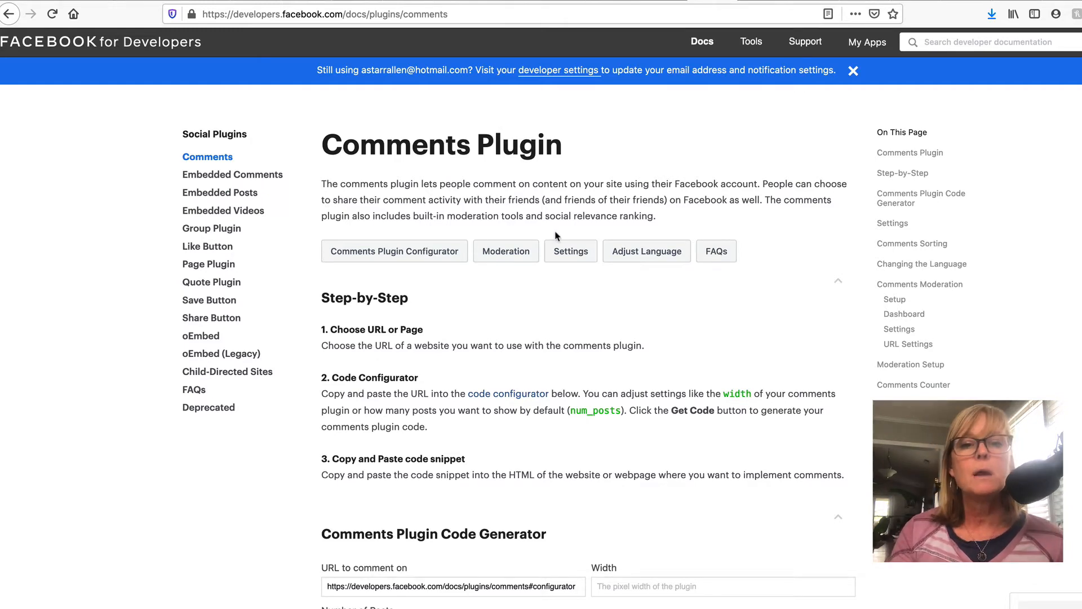
pyautogui.scroll(-3, 636, 351)
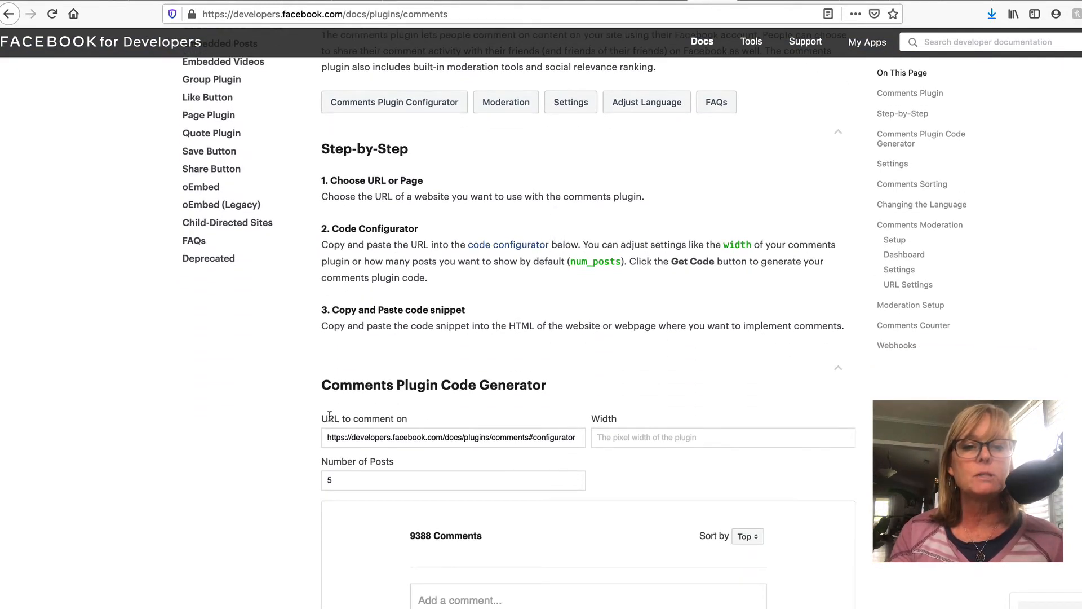
pyautogui.click(324, 435)
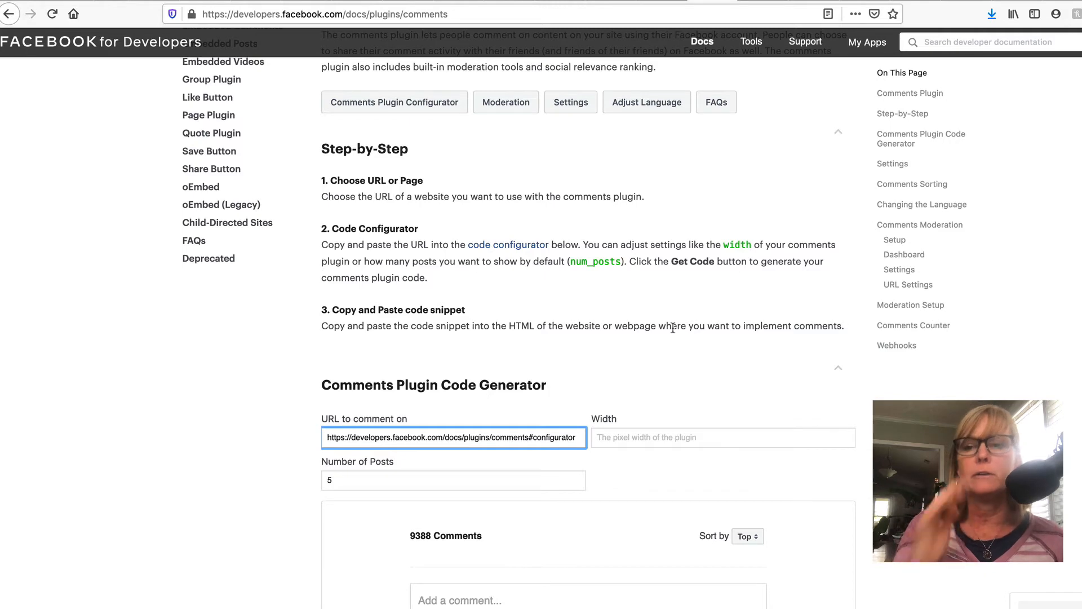
pyautogui.click(1014, 0)
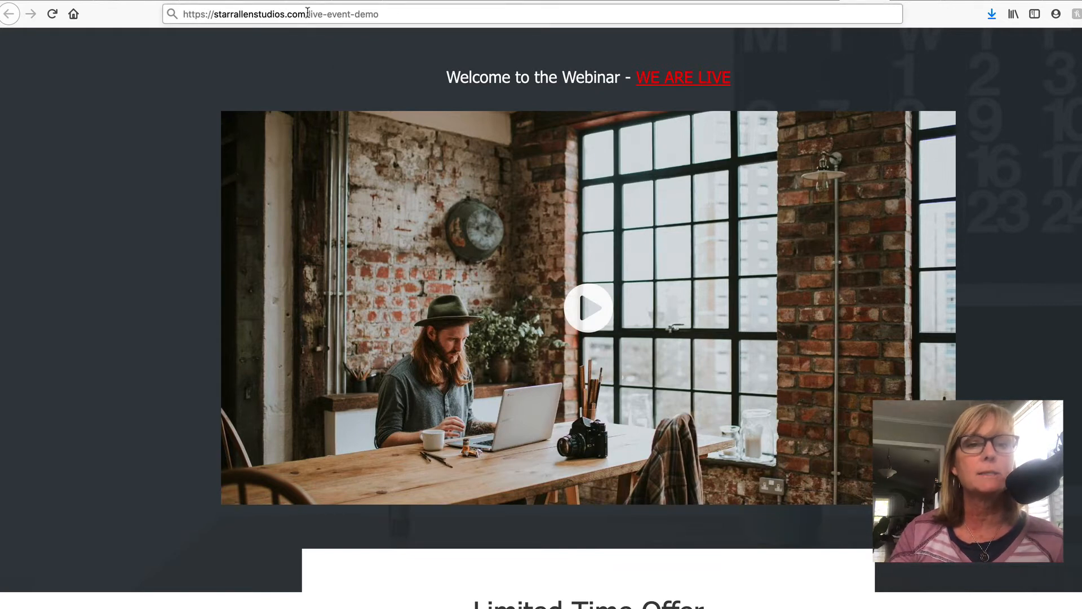
pyautogui.click(381, 17)
pyautogui.hotkey('ctrl', 'c')
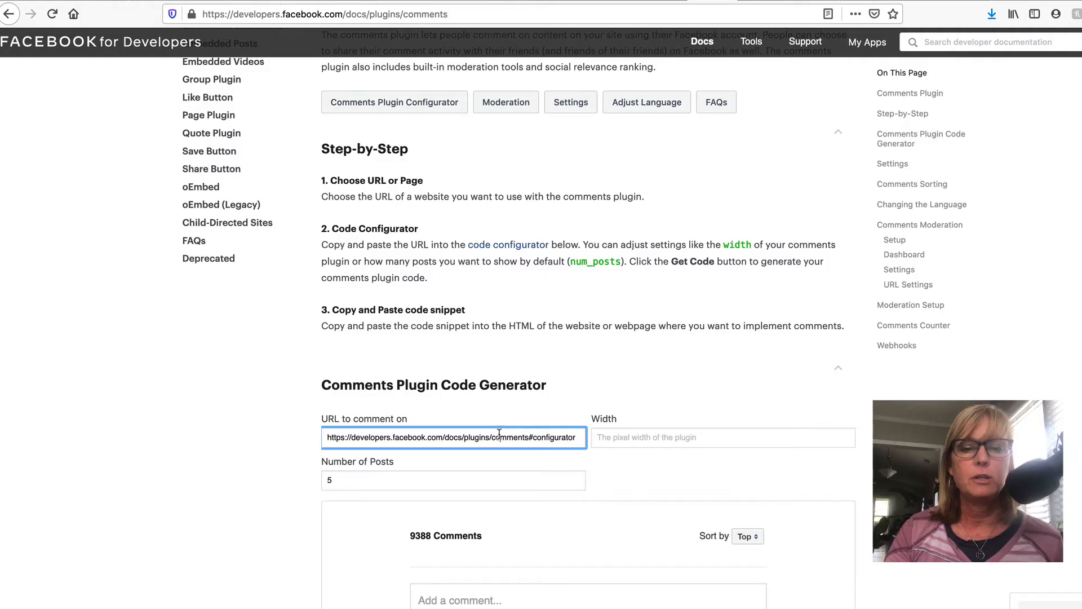
pyautogui.hotkey('ctrl', 'a')
pyautogui.hotkey('ctrl', 'v')
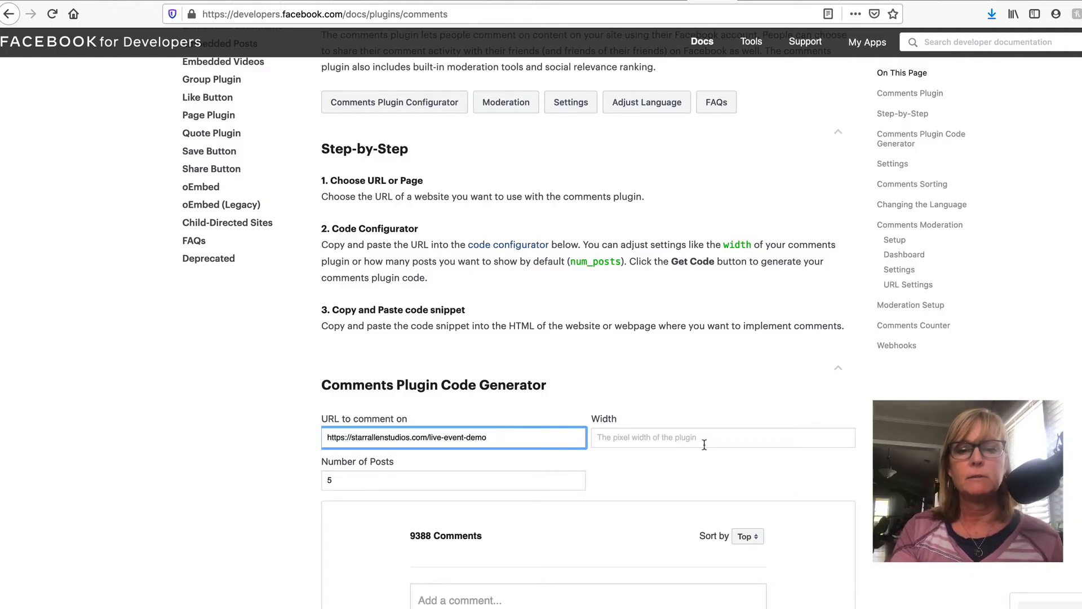
# Set the comments plugin's width to 800 pixels and its number of posts to 20
pyautogui.scroll(-3, 704, 444)
pyautogui.click(636, 330)
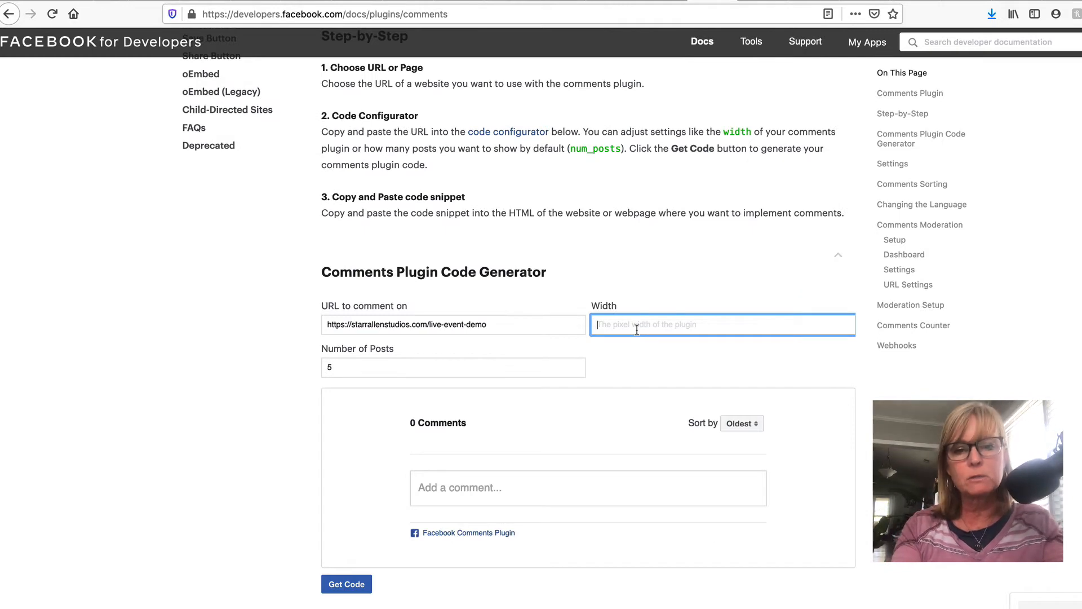
pyautogui.write('800')
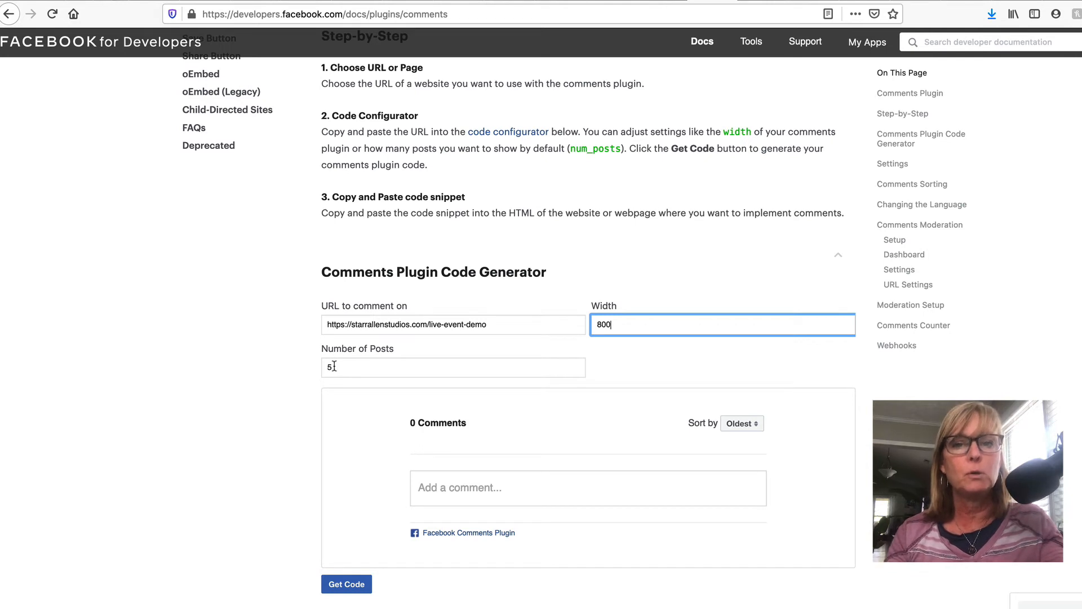
pyautogui.click(334, 367)
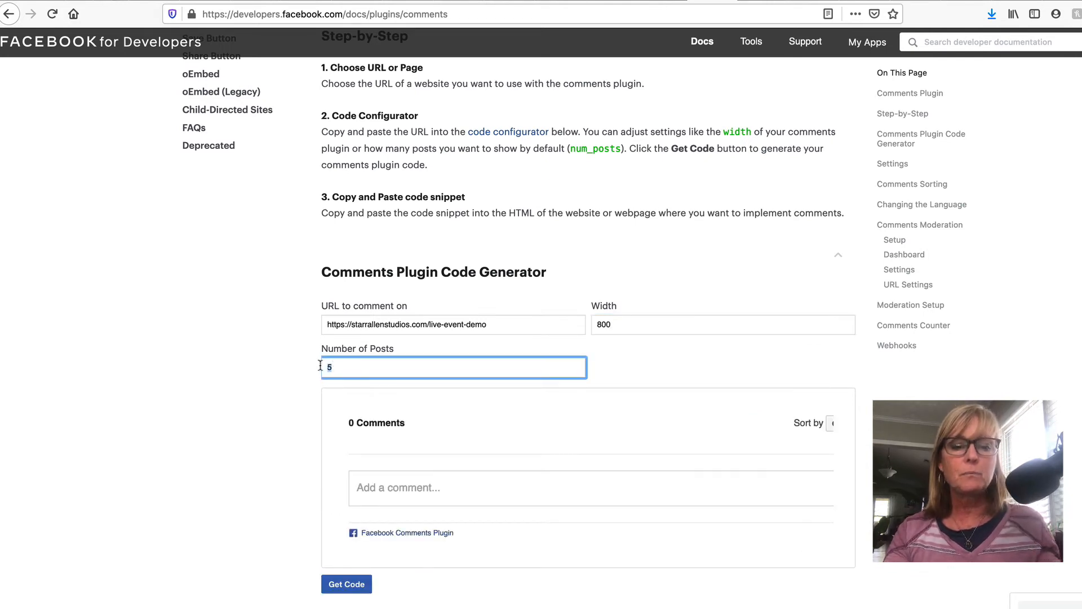
pyautogui.write('20')
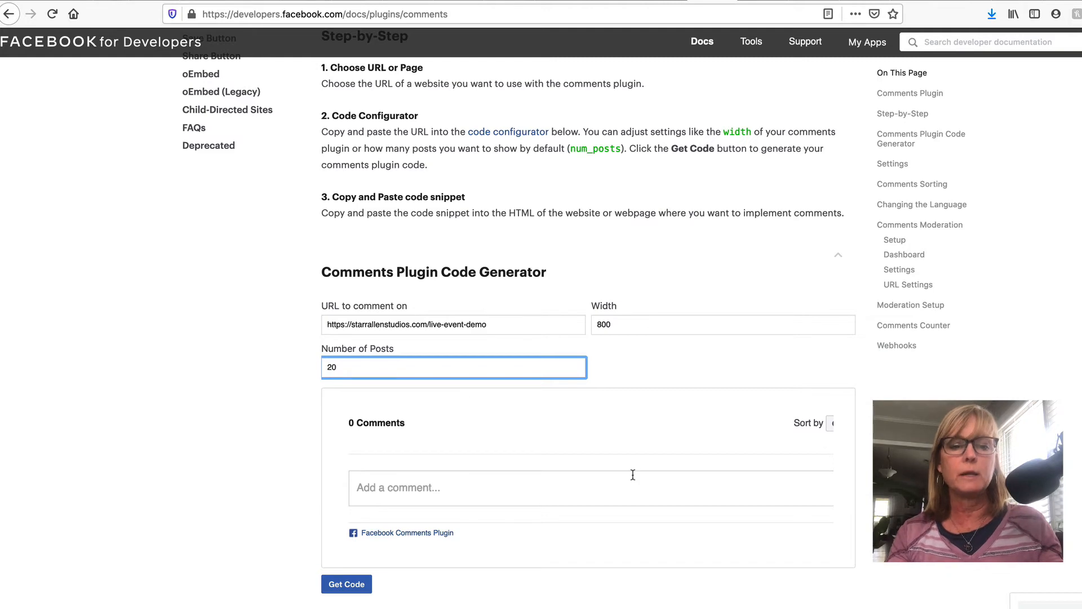
# Generate the comments plugin code and copy the fb-comments snippet for placing the plugin on the page
pyautogui.scroll(-1, 632, 475)
pyautogui.click(607, 510)
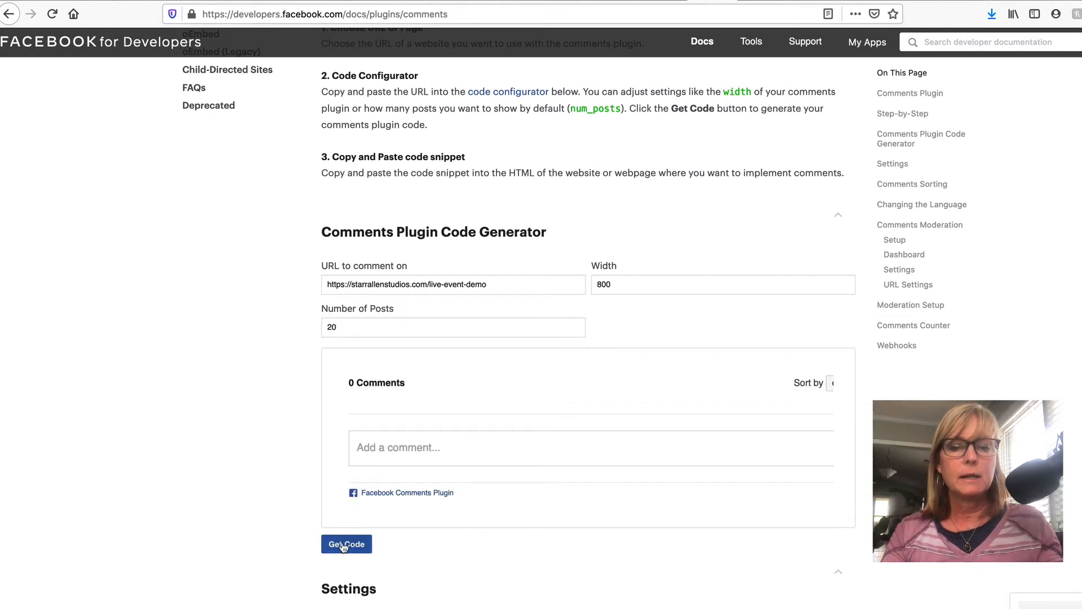
pyautogui.click(343, 546)
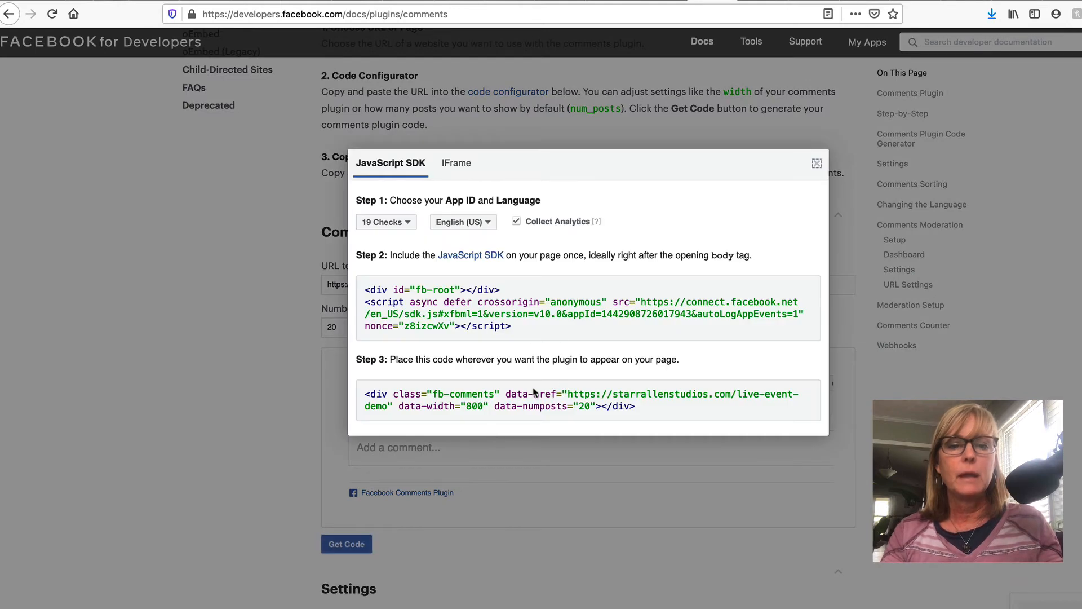
pyautogui.click(533, 392)
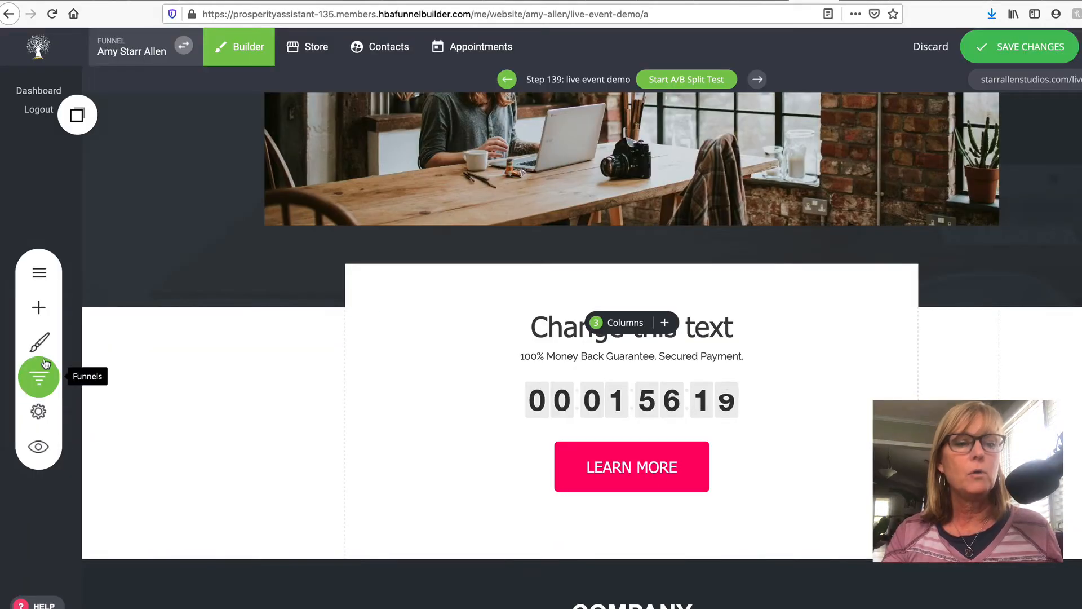
# Add a source code widget below the LEARN MORE button, paste the Facebook comments code into it and save the page changes
pyautogui.click(39, 307)
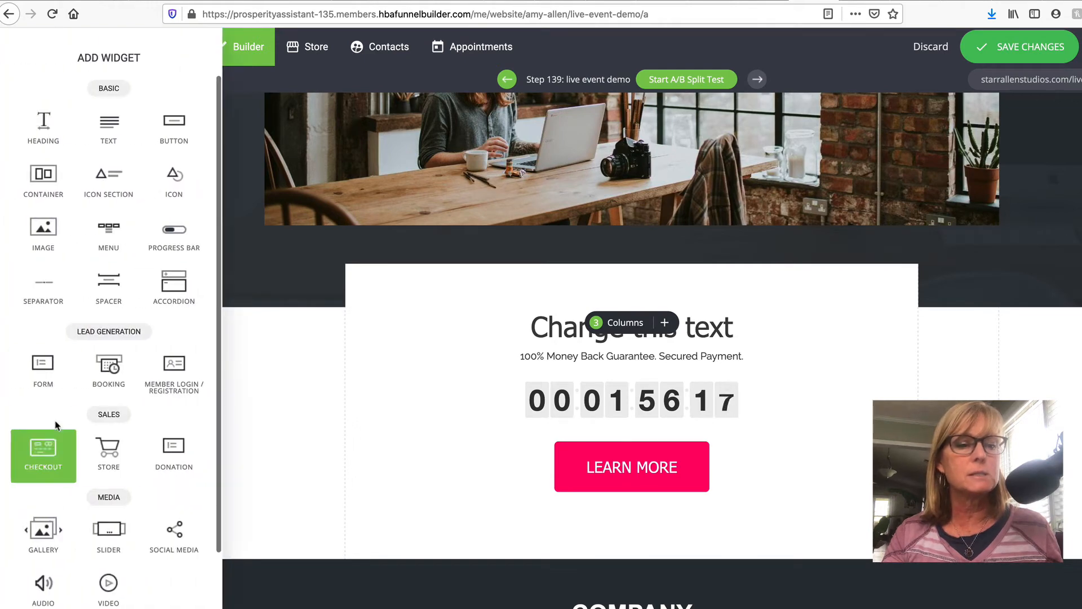
pyautogui.scroll(-2, 82, 564)
pyautogui.moveTo(44, 564); pyautogui.dragTo(581, 524)
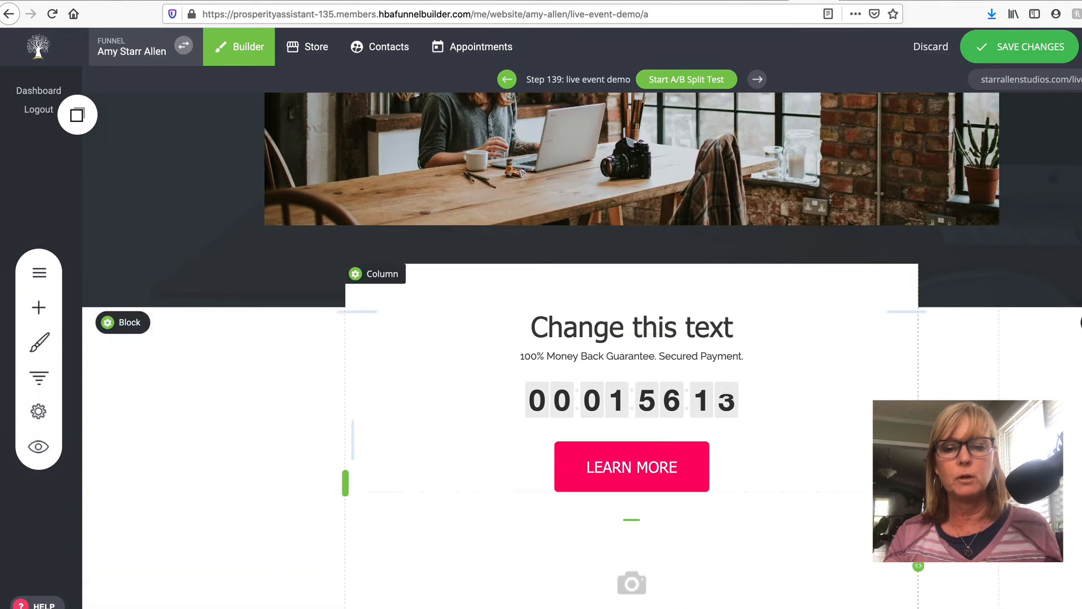
pyautogui.hotkey('ctrl', 'v')
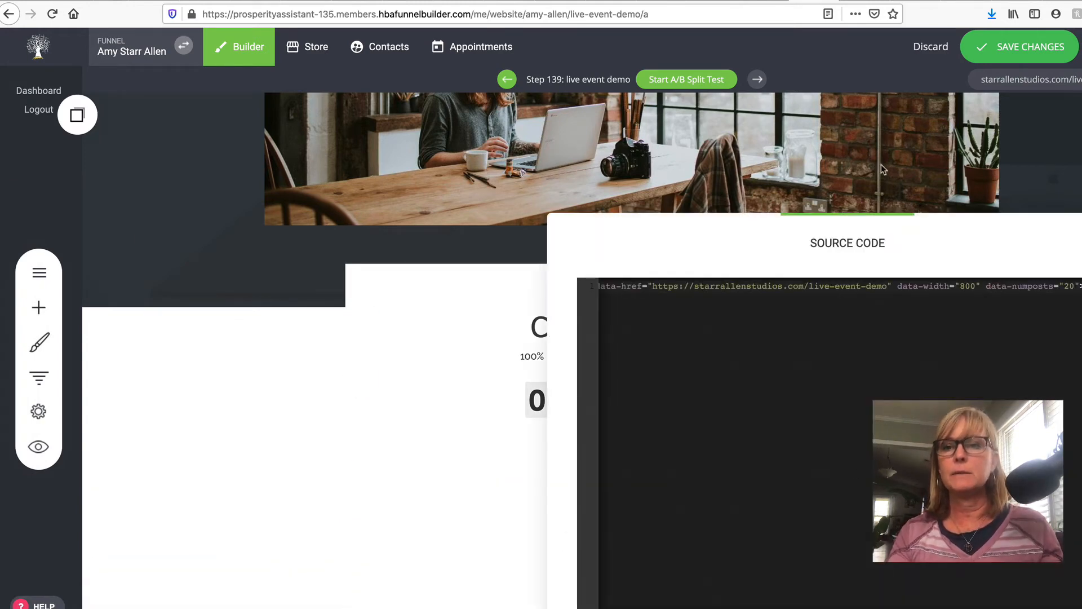
pyautogui.click(388, 498)
pyautogui.click(1020, 50)
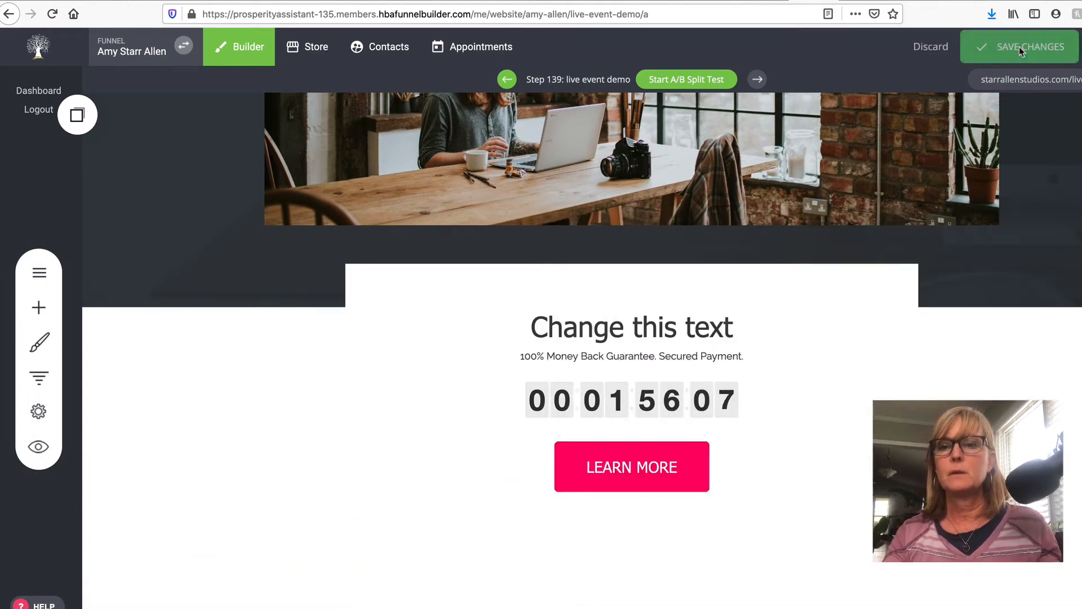
# Open the page's live preview and post the comment "test" in the Facebook comments section
pyautogui.click(1031, 79)
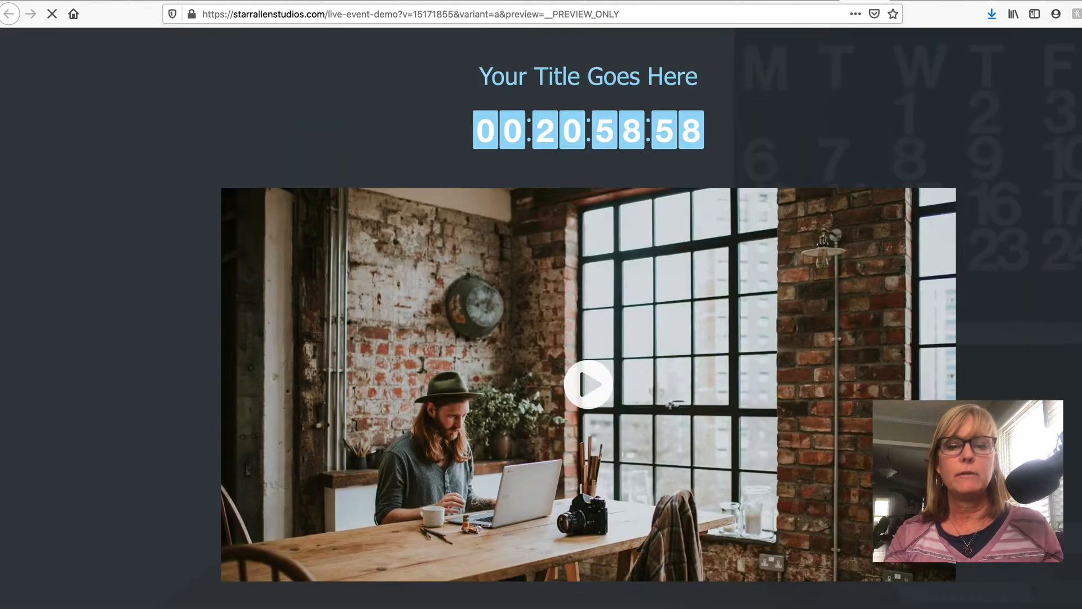
pyautogui.scroll(-5, 588, 304)
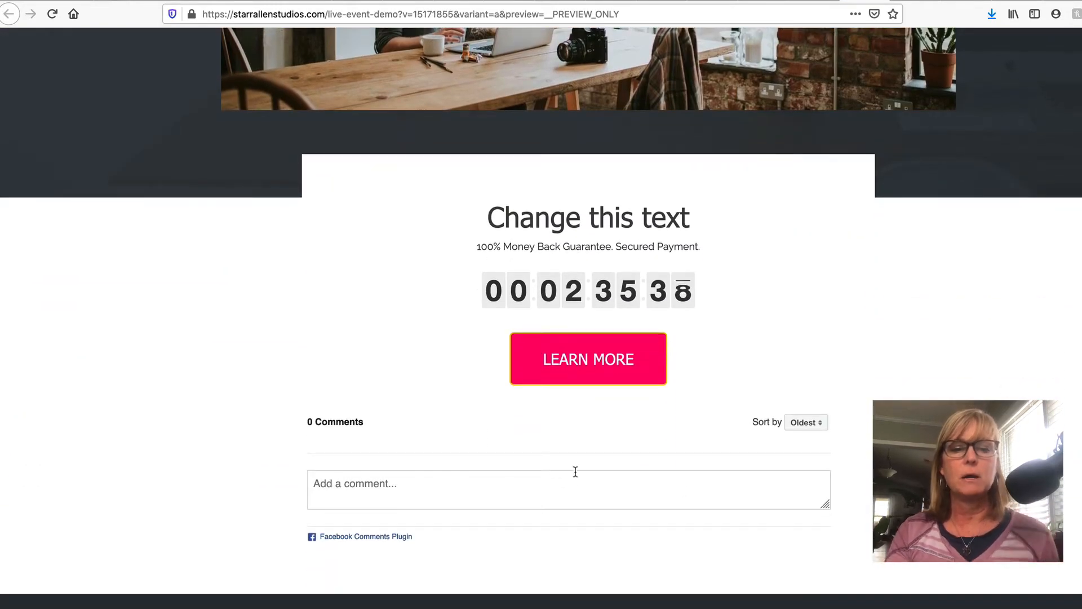
pyautogui.click(556, 478)
pyautogui.write('test')
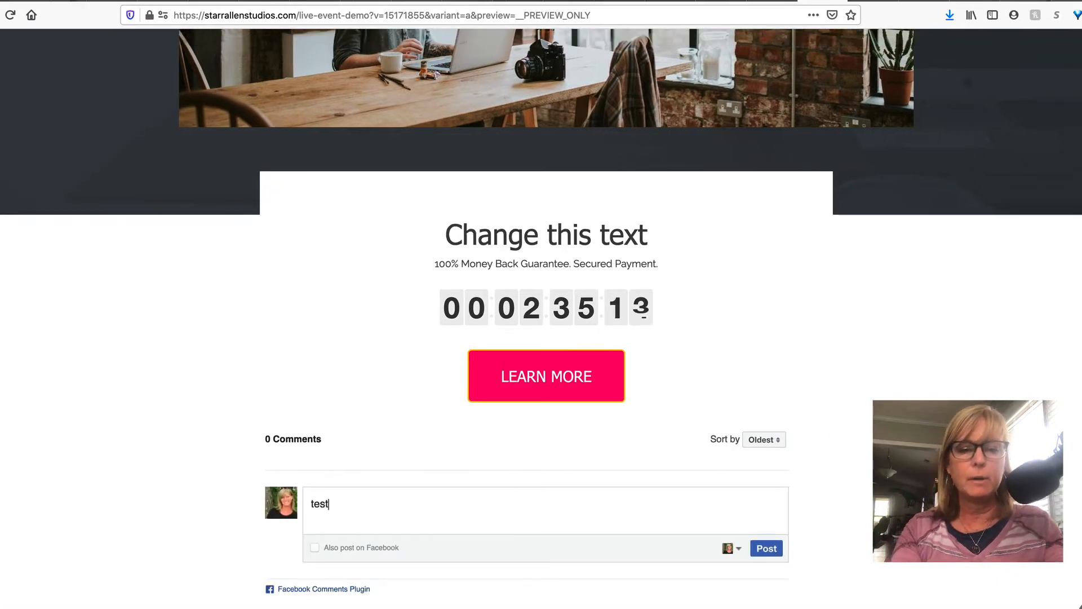
pyautogui.click(766, 548)
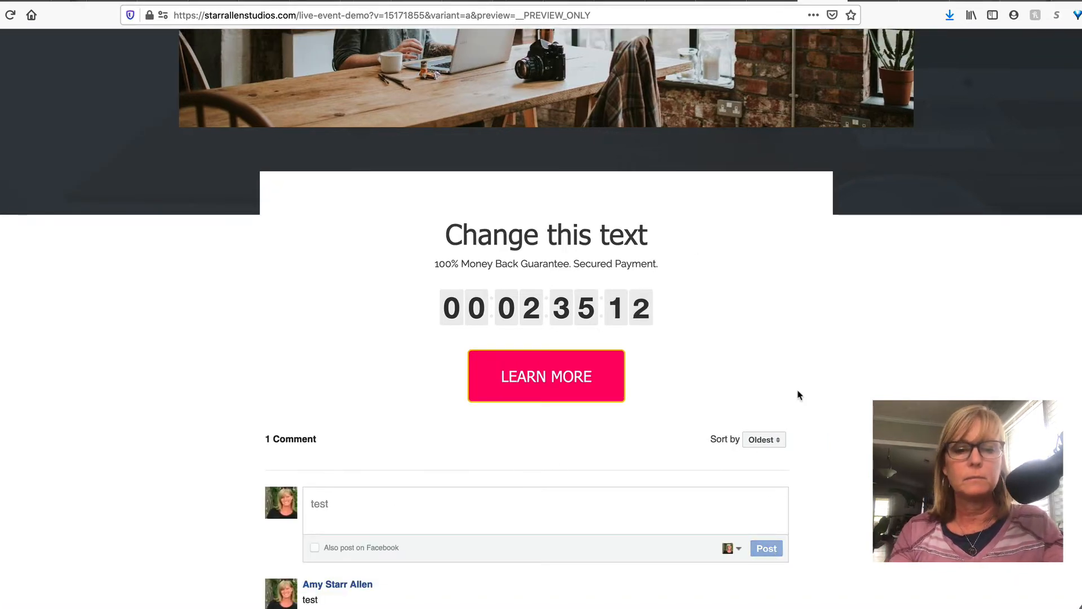
# Review the posted comment within the preview page and sort the comments by Newest
pyautogui.scroll(-5, 801, 483)
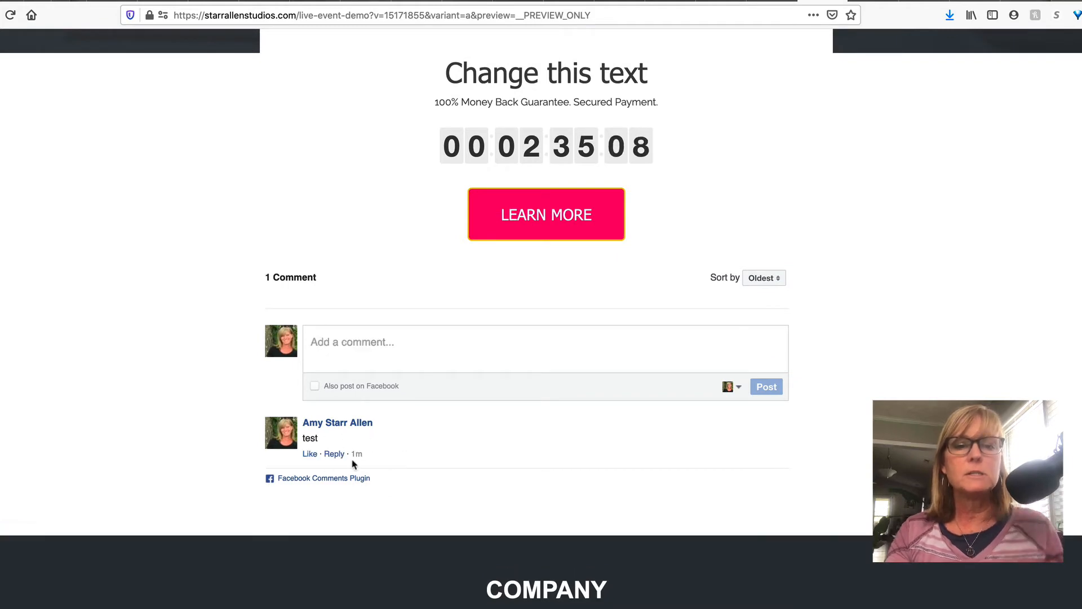
pyautogui.scroll(-1, 498, 452)
pyautogui.scroll(15, 498, 453)
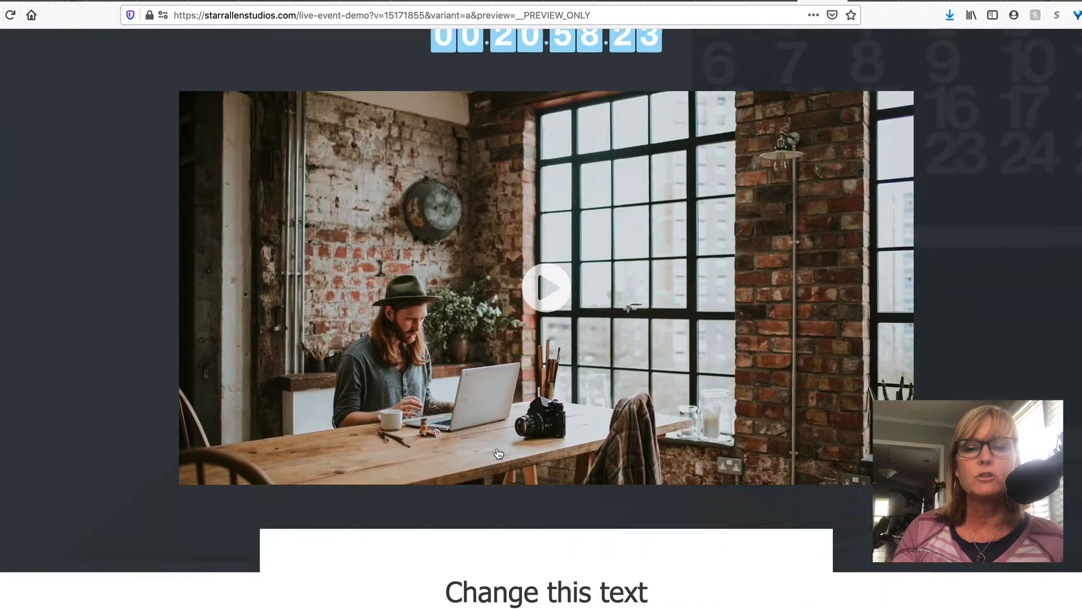
pyautogui.scroll(-8, 498, 453)
pyautogui.scroll(-6, 498, 453)
pyautogui.scroll(2, 558, 437)
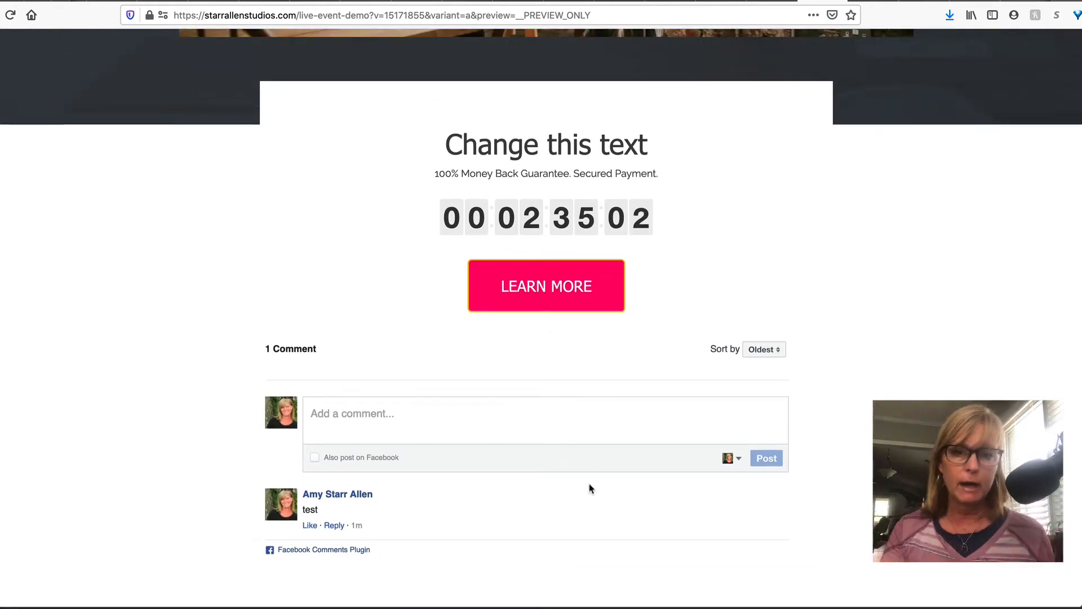
pyautogui.click(750, 353)
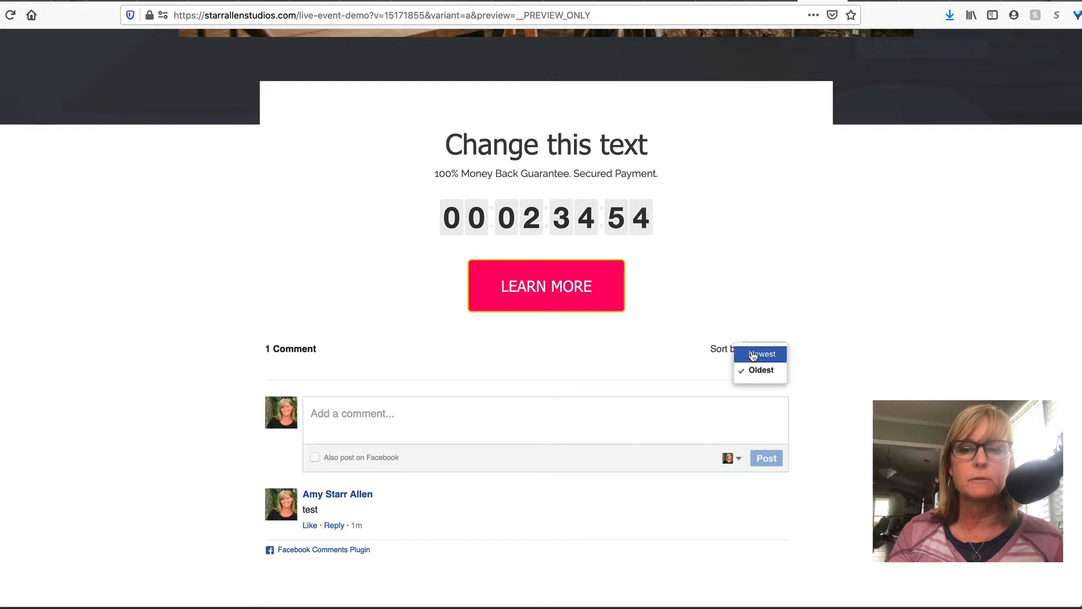
pyautogui.click(752, 355)
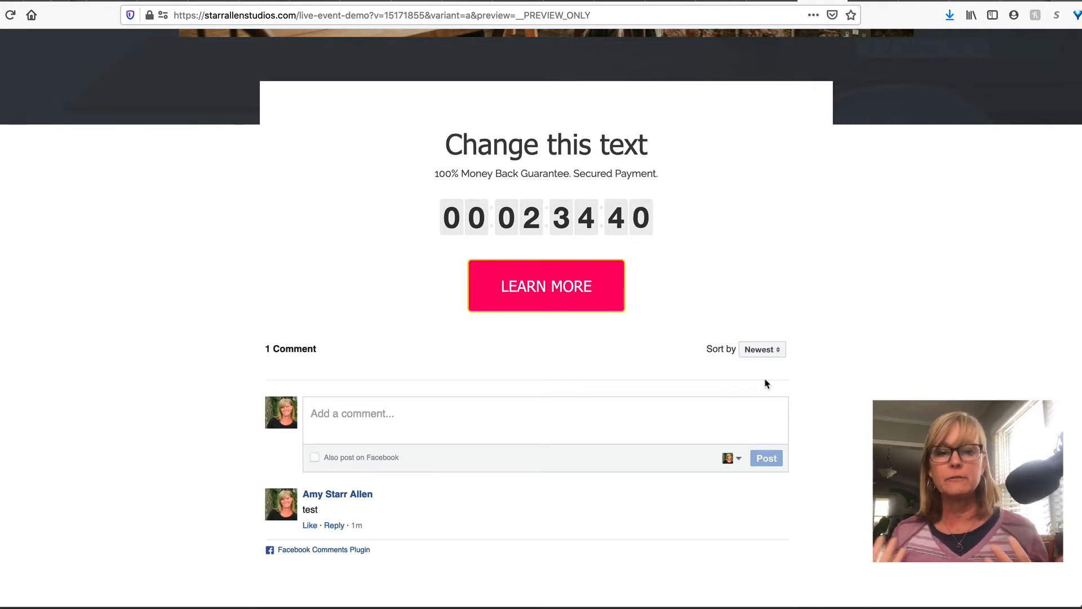
pyautogui.scroll(3, 889, 387)
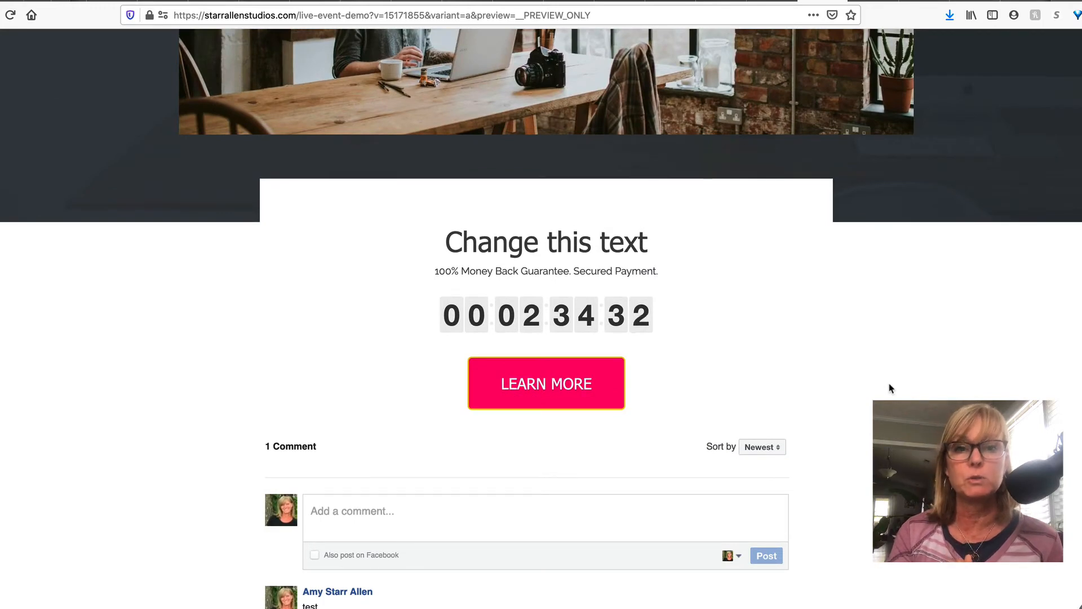
pyautogui.scroll(-5, 889, 387)
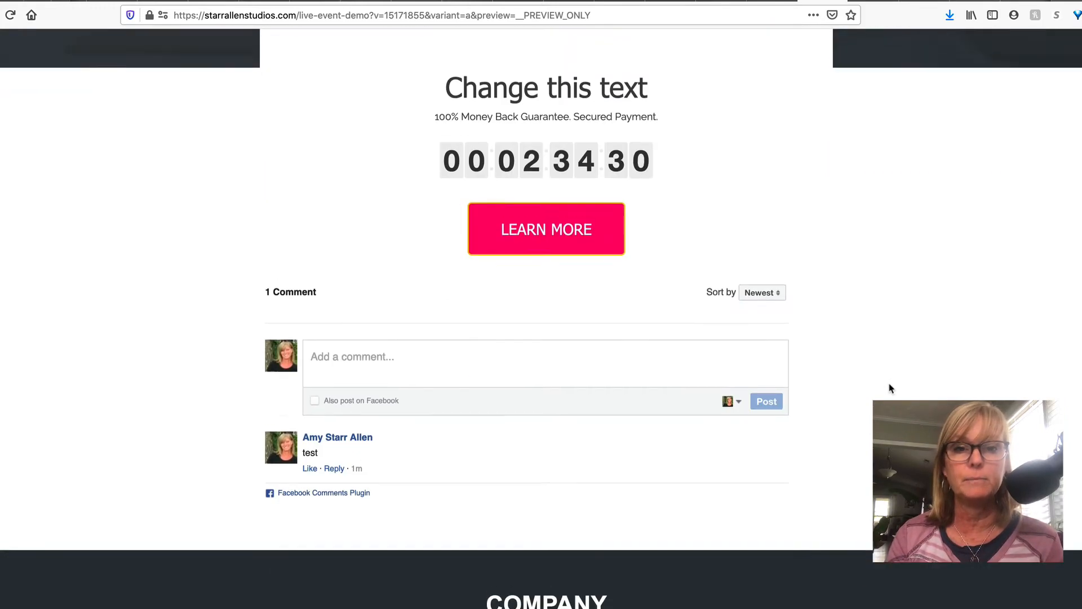
pyautogui.scroll(4, 889, 386)
pyautogui.scroll(-3, 889, 387)
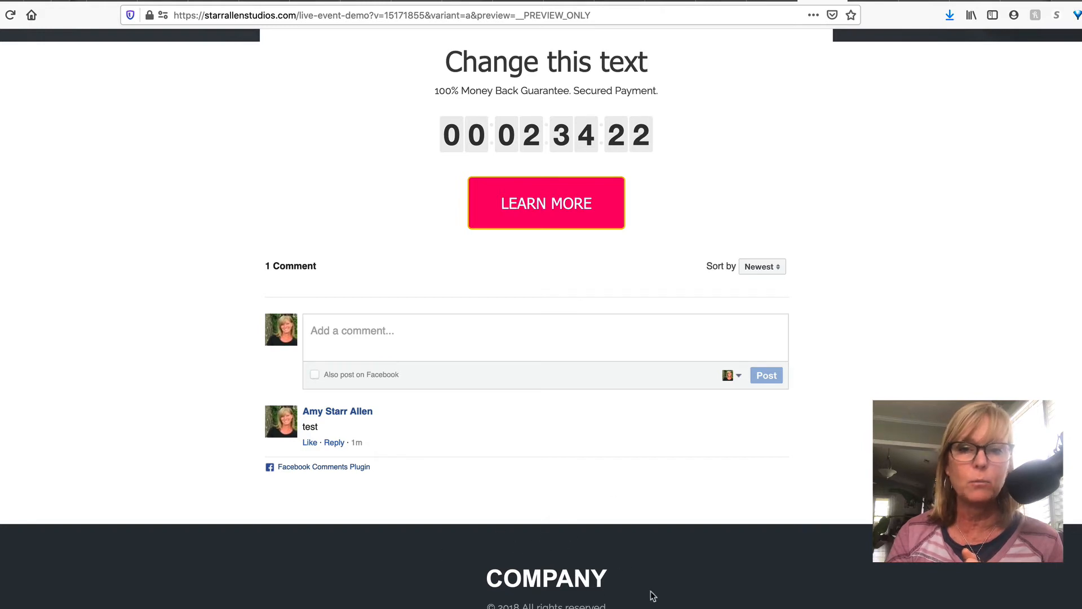
pyautogui.scroll(10, 586, 603)
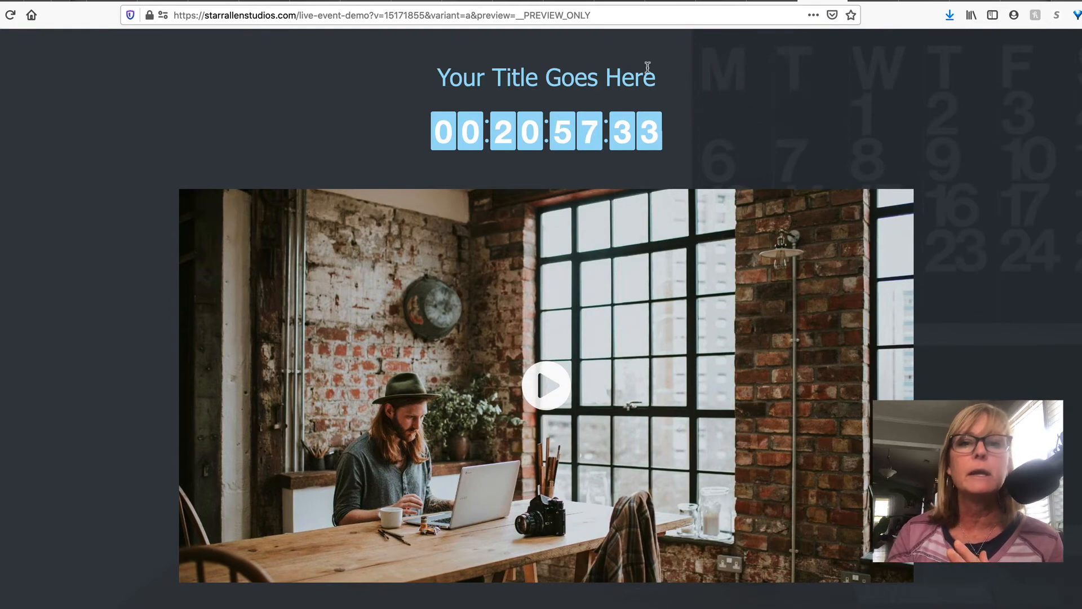
# Switch back to the page builder and lower the top block's background overlay opacity to about 0.53
pyautogui.click(772, 2)
pyautogui.scroll(10, 669, 319)
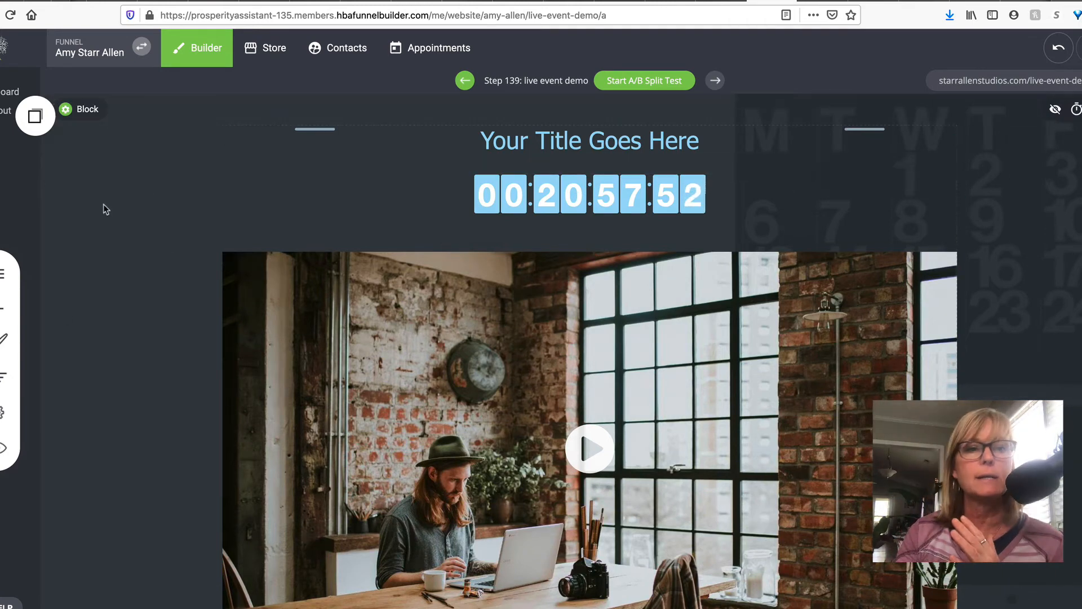
pyautogui.click(66, 109)
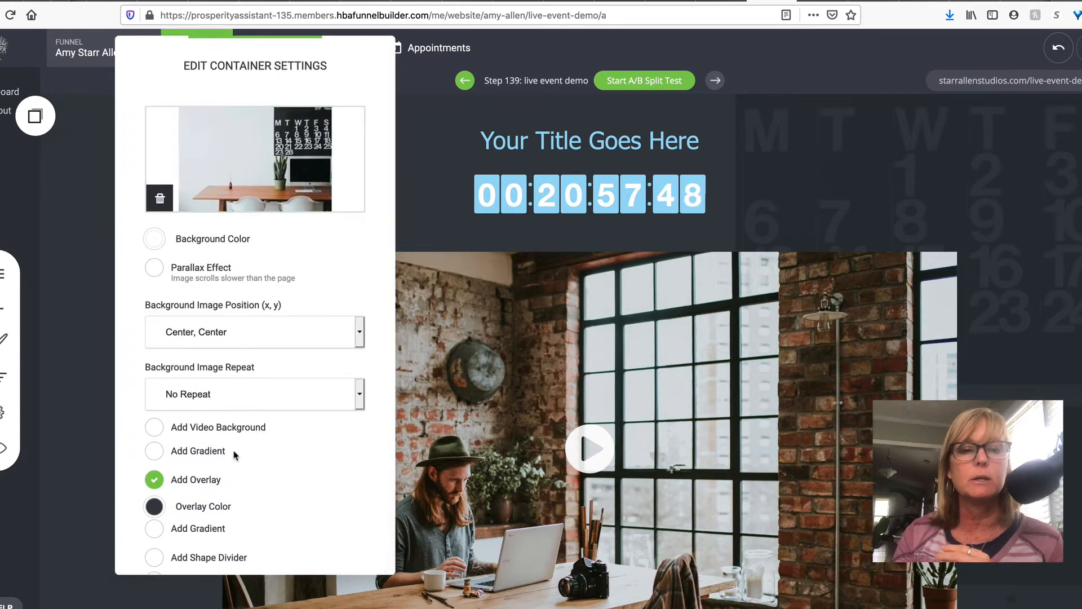
pyautogui.click(155, 507)
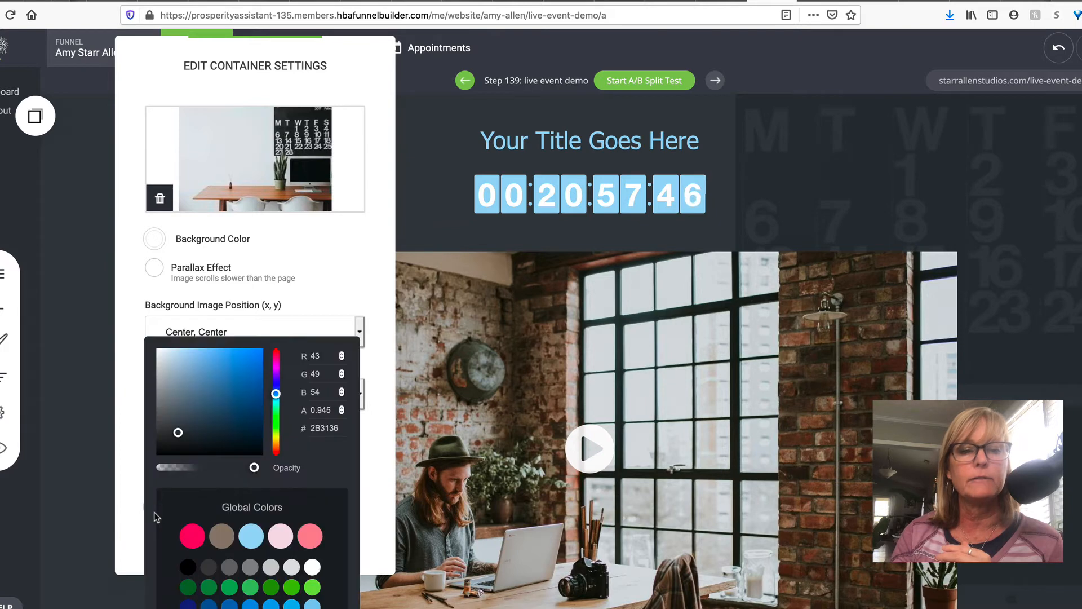
pyautogui.moveTo(254, 469); pyautogui.dragTo(211, 455)
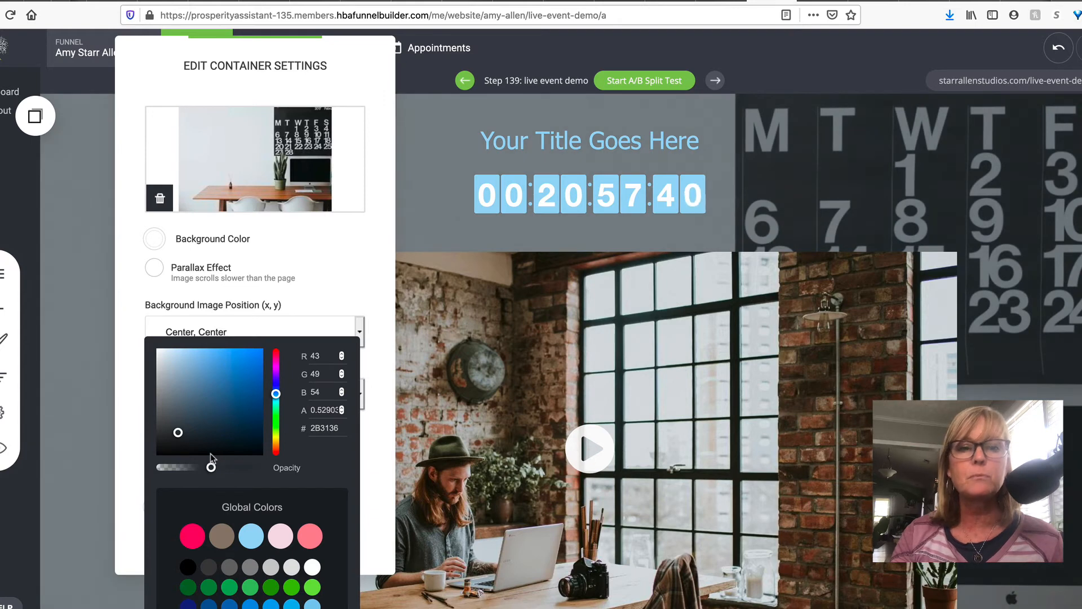
pyautogui.click(341, 246)
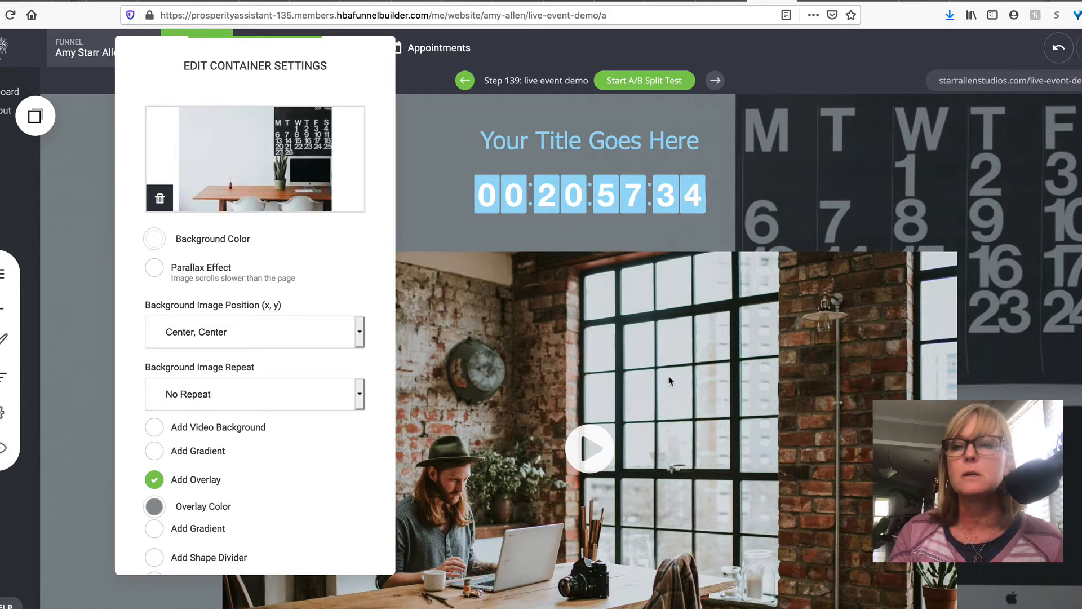
# Replace the top block's background image with the sunset beach selfie from the file manager
pyautogui.click(159, 197)
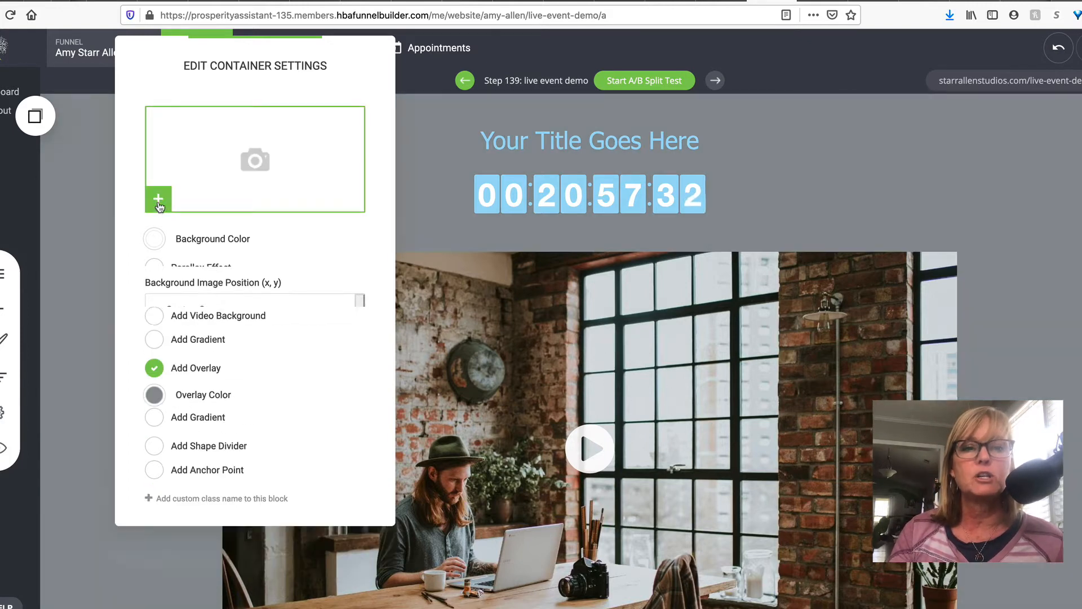
pyautogui.click(158, 201)
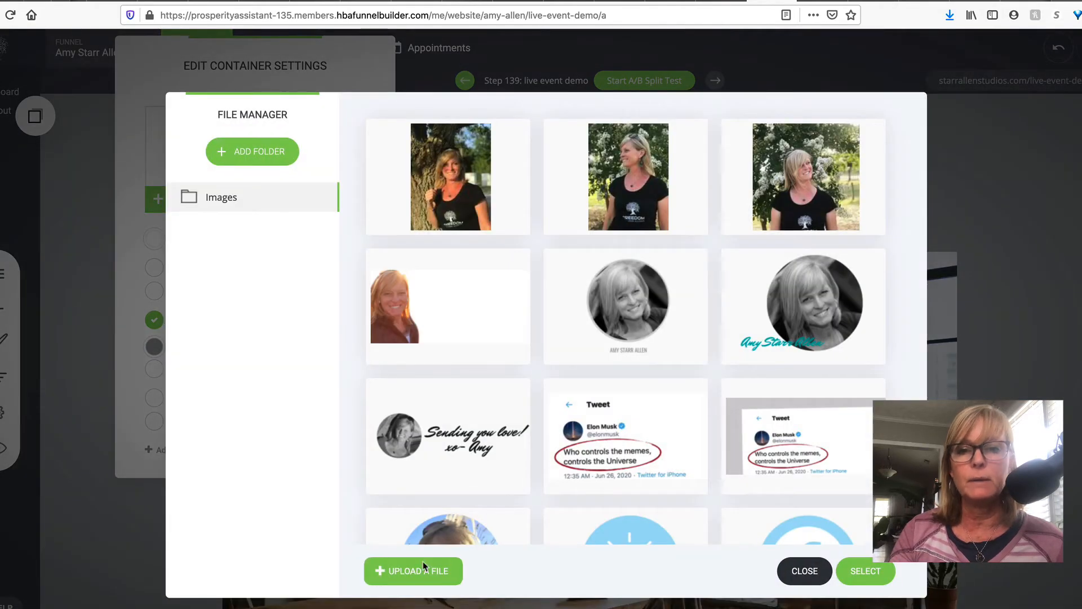
pyautogui.scroll(-20, 582, 480)
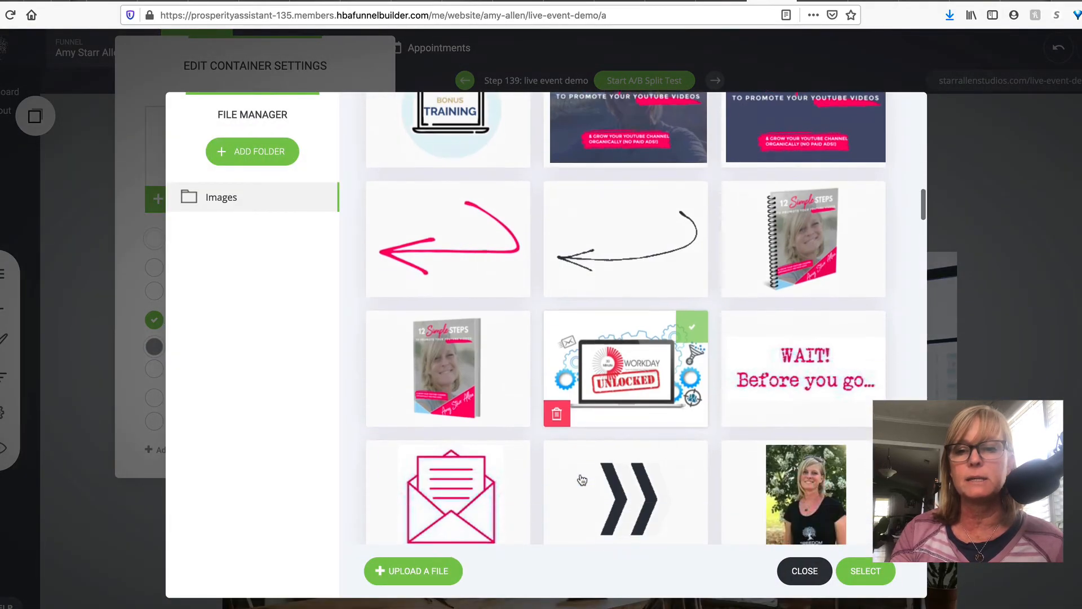
pyautogui.scroll(-10, 581, 480)
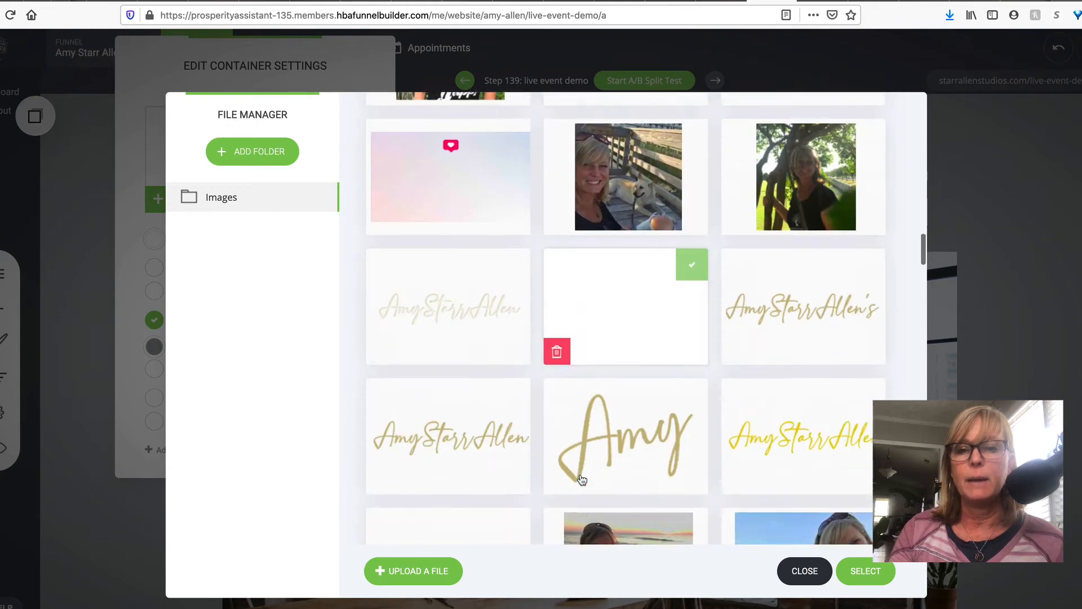
pyautogui.scroll(-1, 581, 479)
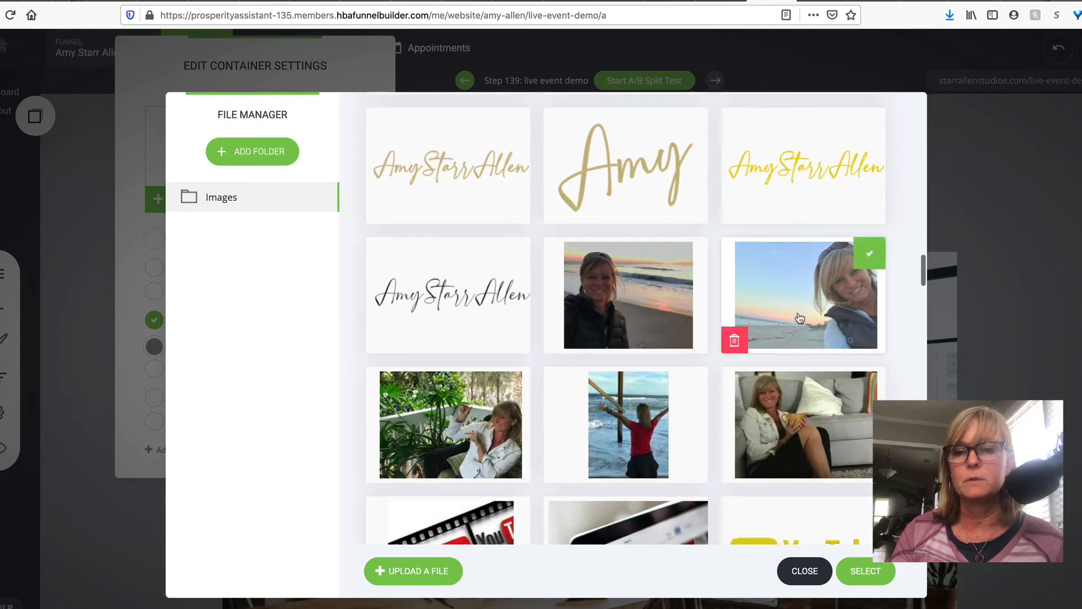
pyautogui.click(806, 296)
pyautogui.click(871, 569)
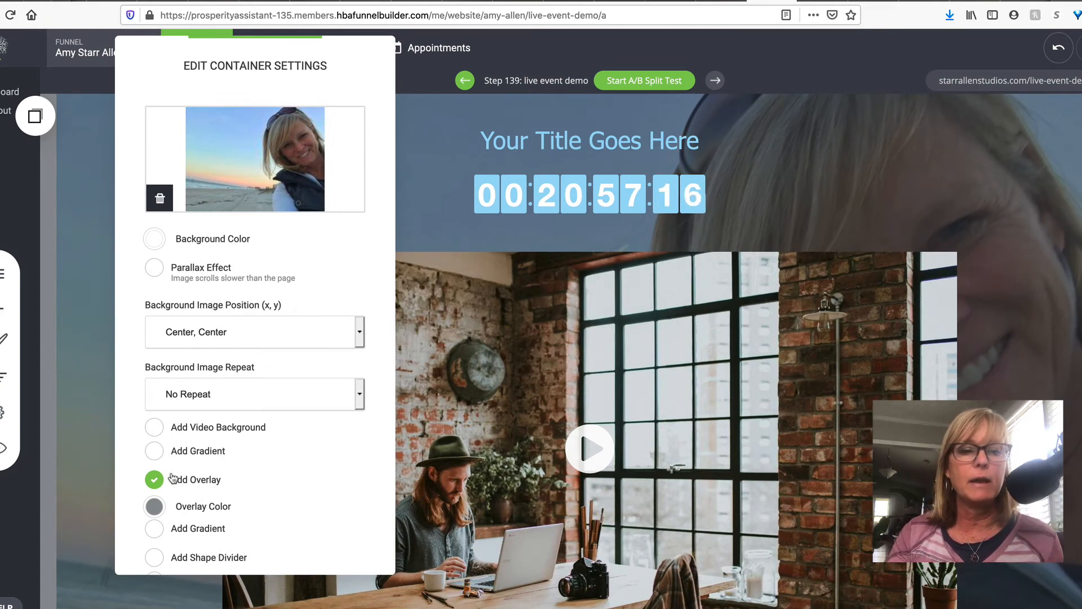
# Set the top block's overlay opacity to about 0.61 and check the new background behind the video
pyautogui.click(157, 510)
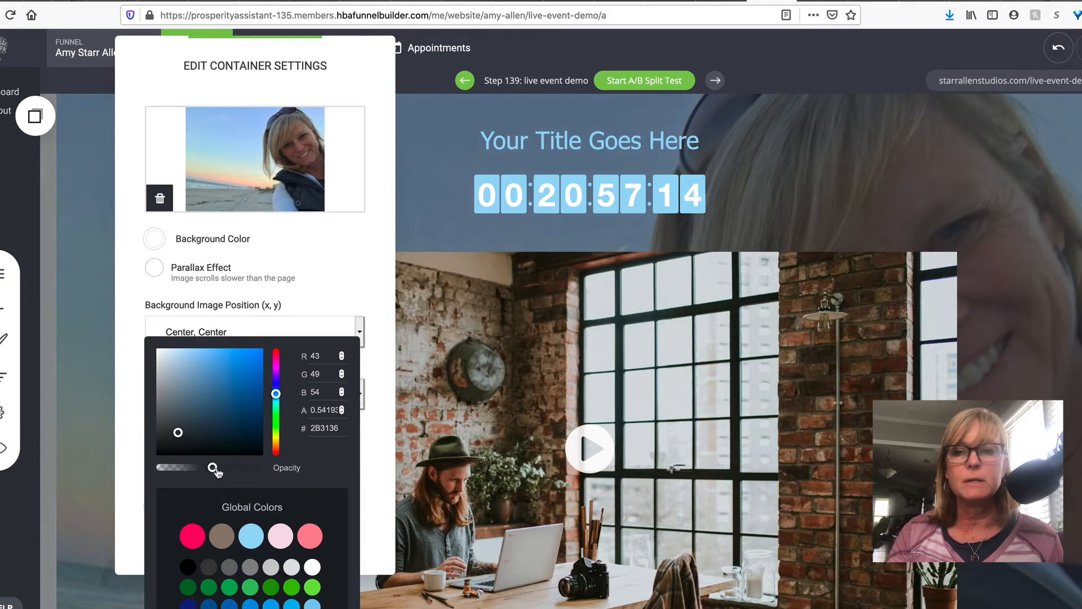
pyautogui.moveTo(216, 467)
pyautogui.mouseDown()
pyautogui.moveTo(258, 470)
pyautogui.moveTo(153, 469)
pyautogui.moveTo(256, 467)
pyautogui.moveTo(220, 468)
pyautogui.mouseUp()
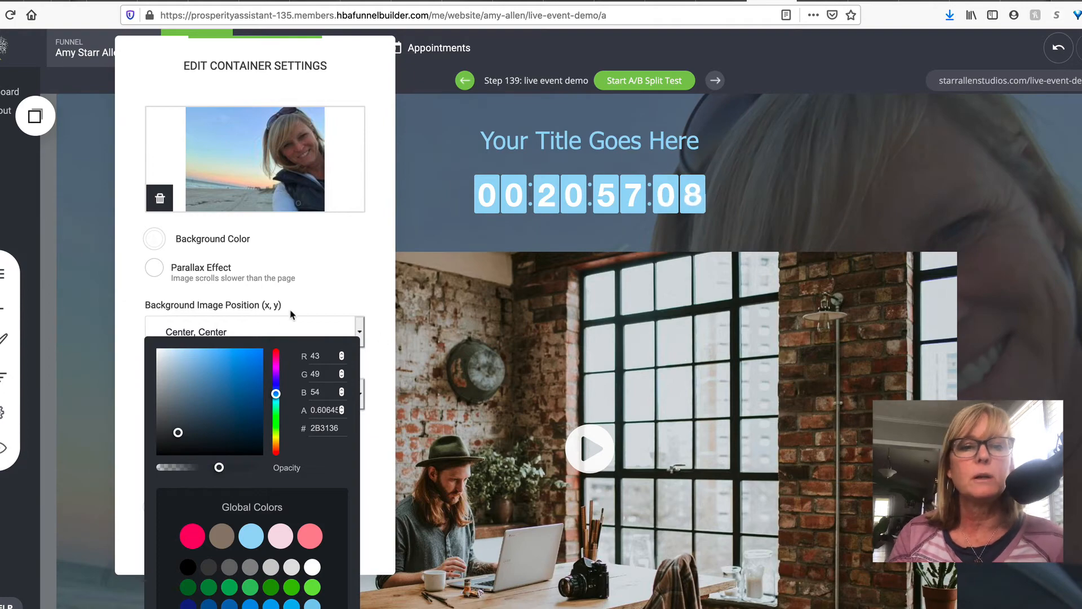
pyautogui.click(923, 210)
pyautogui.scroll(-2, 1078, 356)
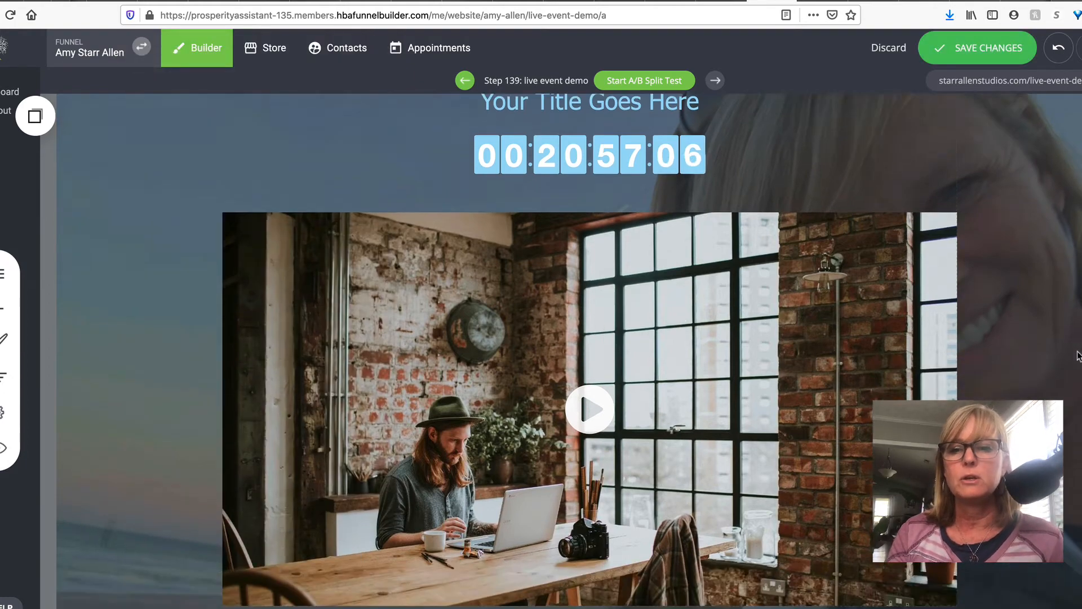
pyautogui.scroll(2, 1079, 356)
pyautogui.scroll(-2, 1043, 235)
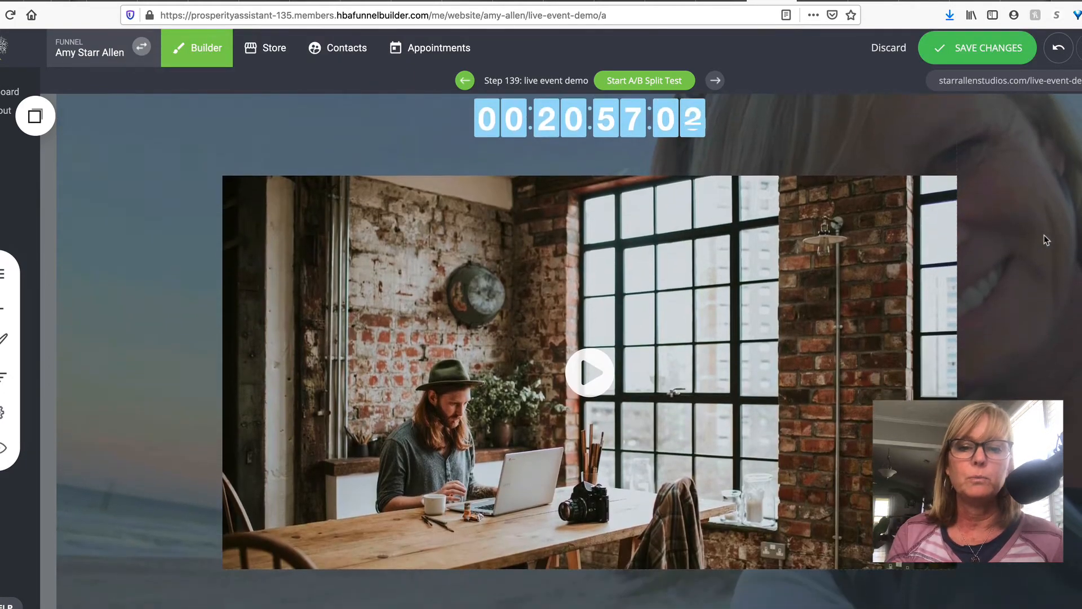
# Review the top block's countdown, video and background and the guarantee text block below it
pyautogui.scroll(1, 1015, 254)
pyautogui.scroll(-3, 1026, 273)
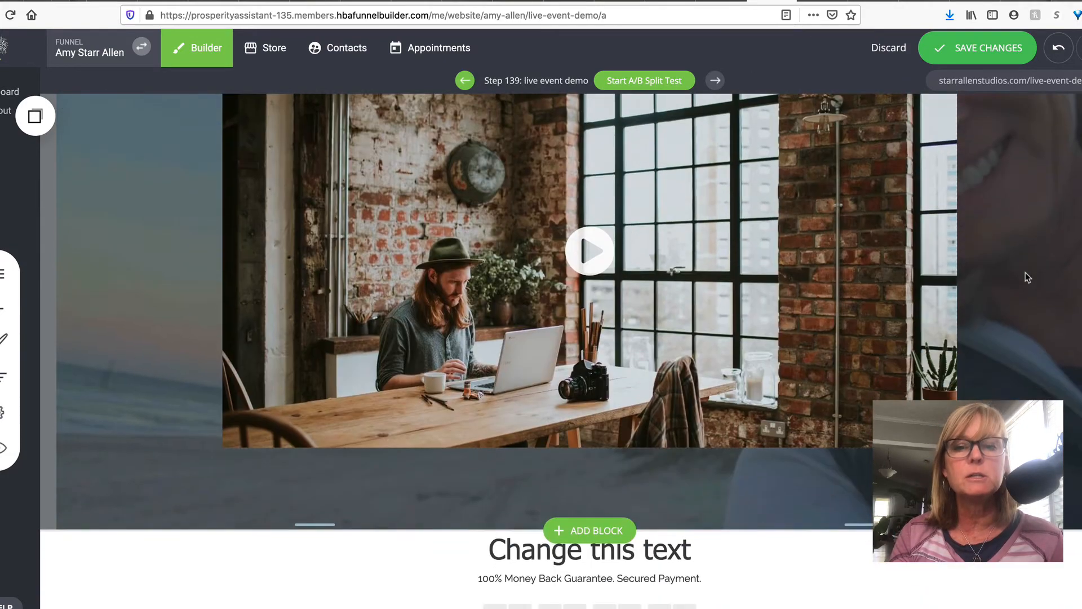
pyautogui.scroll(1, 1025, 272)
pyautogui.scroll(2, 1025, 273)
pyautogui.scroll(-1, 1025, 272)
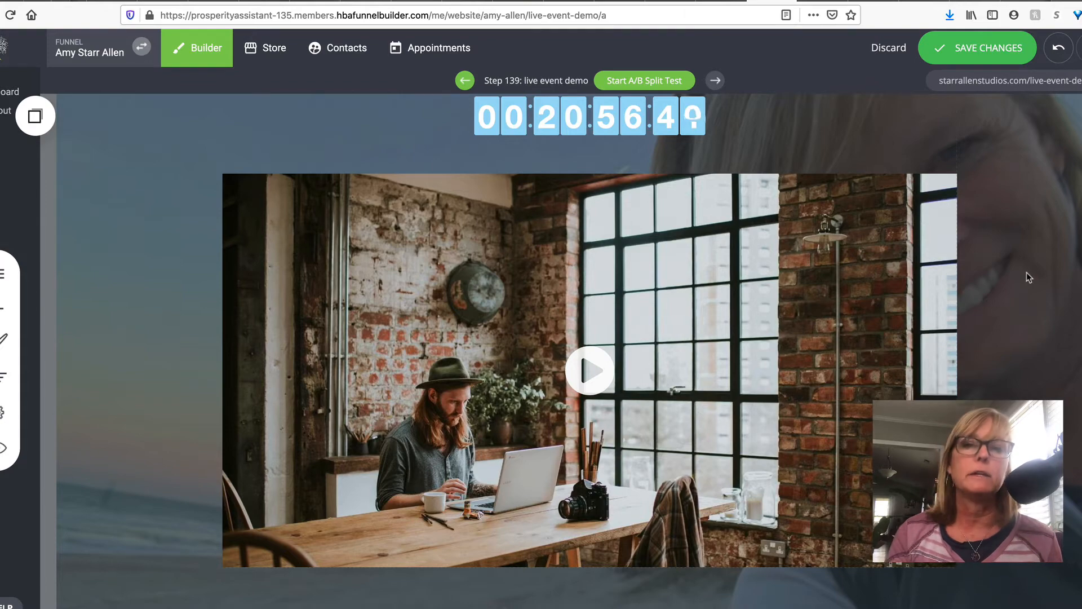
pyautogui.scroll(2, 1034, 268)
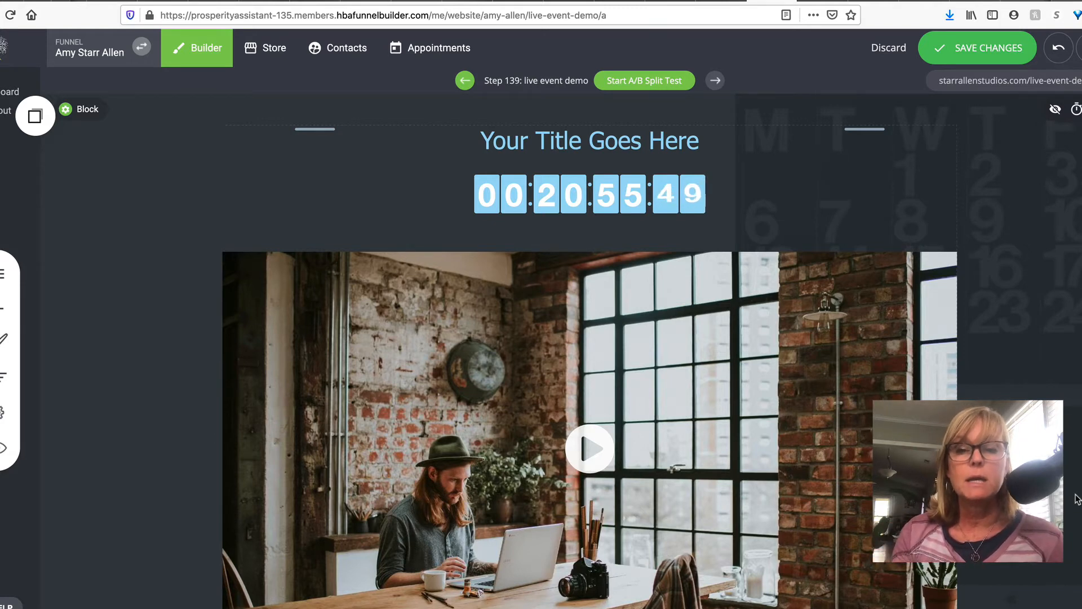
pyautogui.scroll(-3, 1076, 499)
pyautogui.scroll(1, 1080, 520)
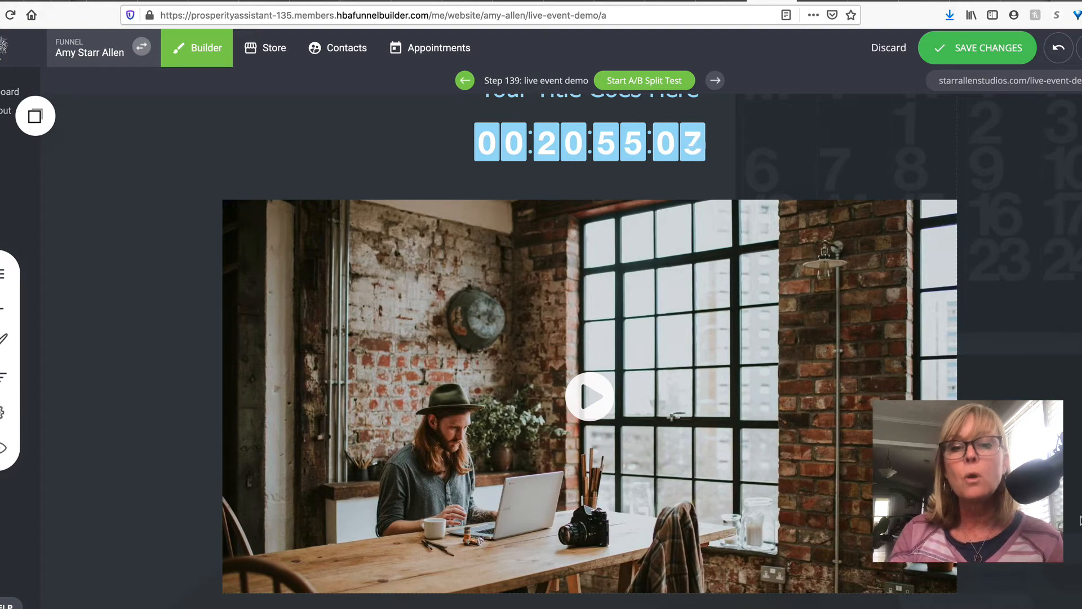
pyautogui.scroll(-5, 1079, 519)
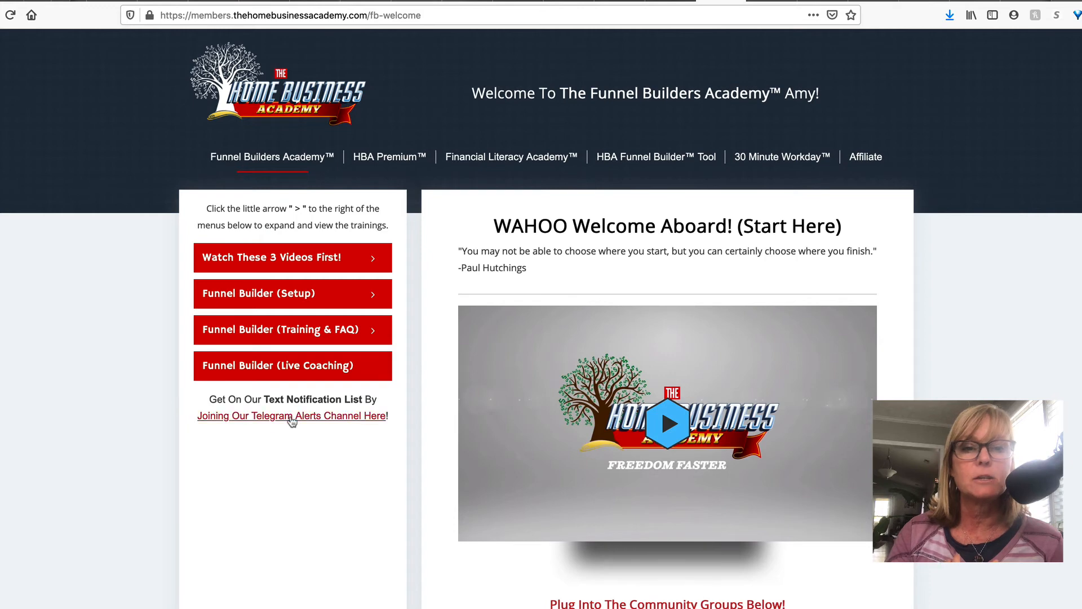
# Open the Replicating Pages For Your Team lesson from the academy's Funnel Builder training list and read its video notes and timestamps
pyautogui.click(374, 260)
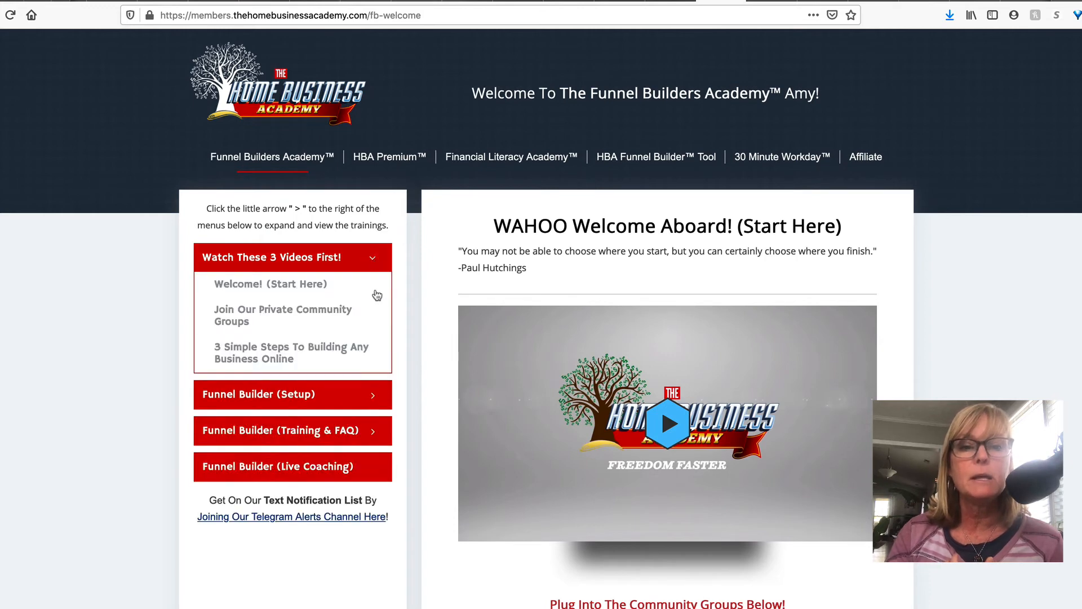
pyautogui.click(376, 403)
pyautogui.scroll(-3, 376, 401)
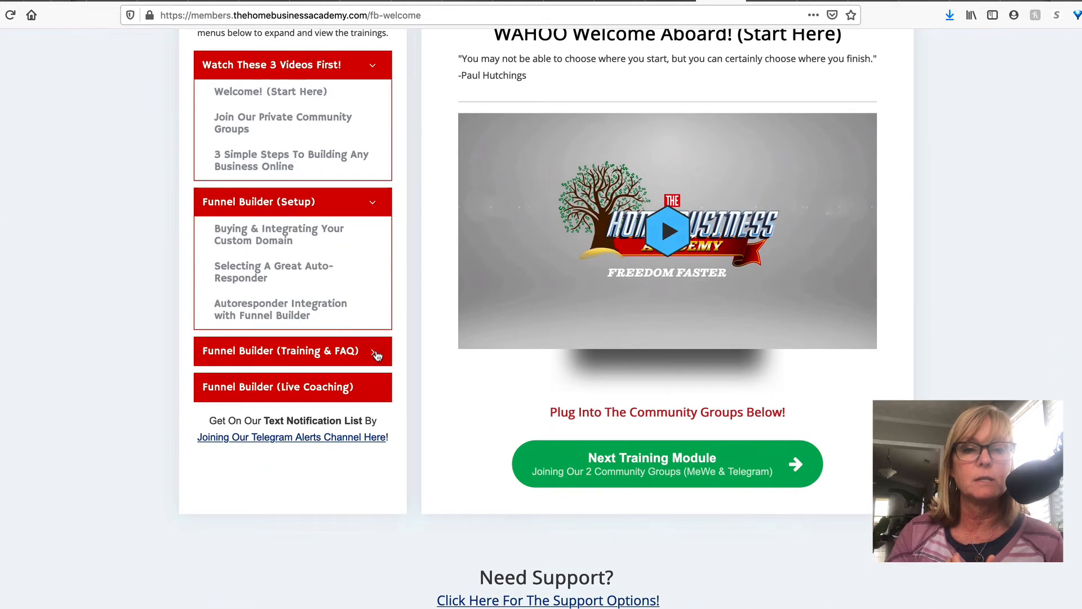
pyautogui.click(373, 353)
pyautogui.scroll(-3, 374, 354)
pyautogui.scroll(-5, 513, 424)
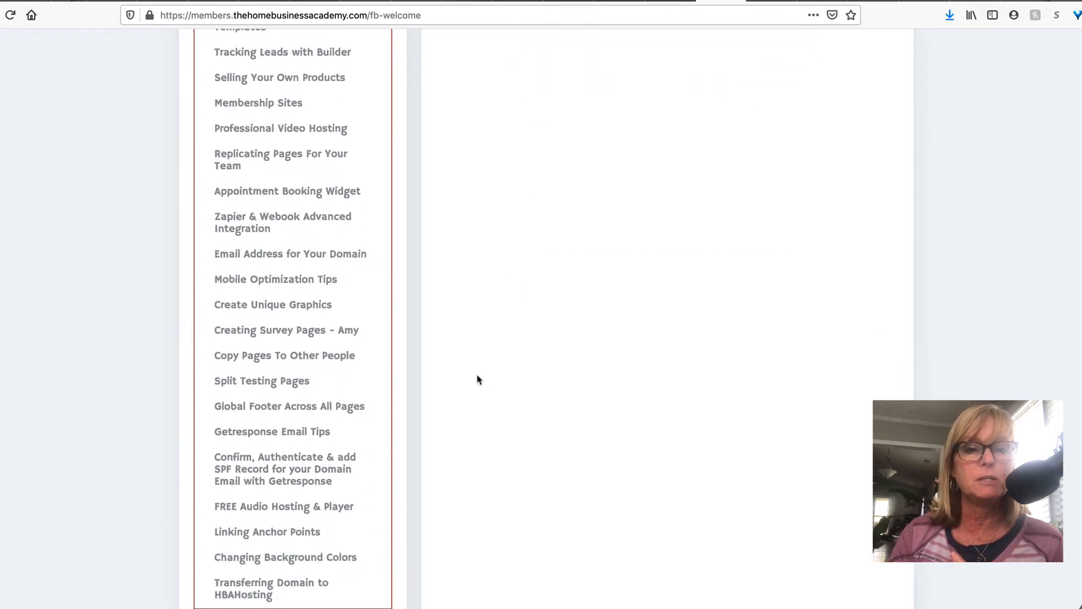
pyautogui.click(250, 160)
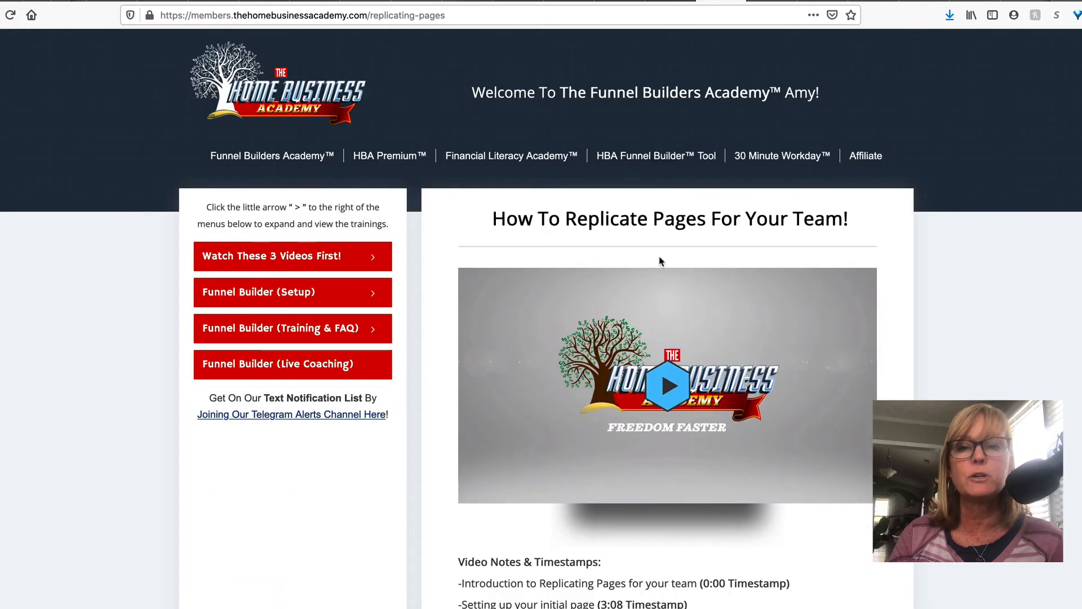
pyautogui.scroll(-3, 661, 264)
pyautogui.scroll(-2, 719, 377)
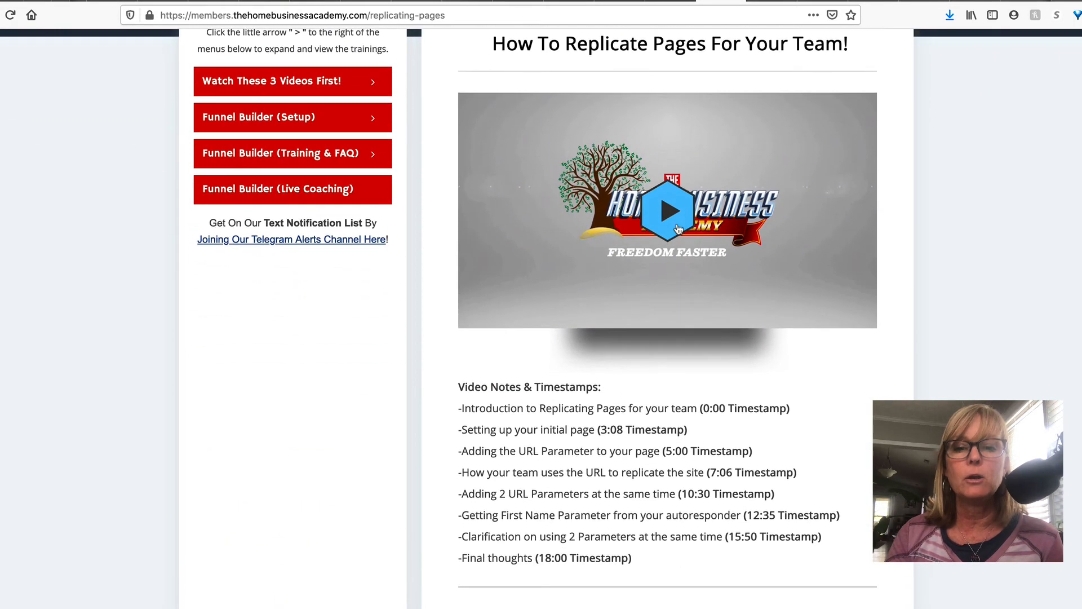
pyautogui.scroll(2, 719, 377)
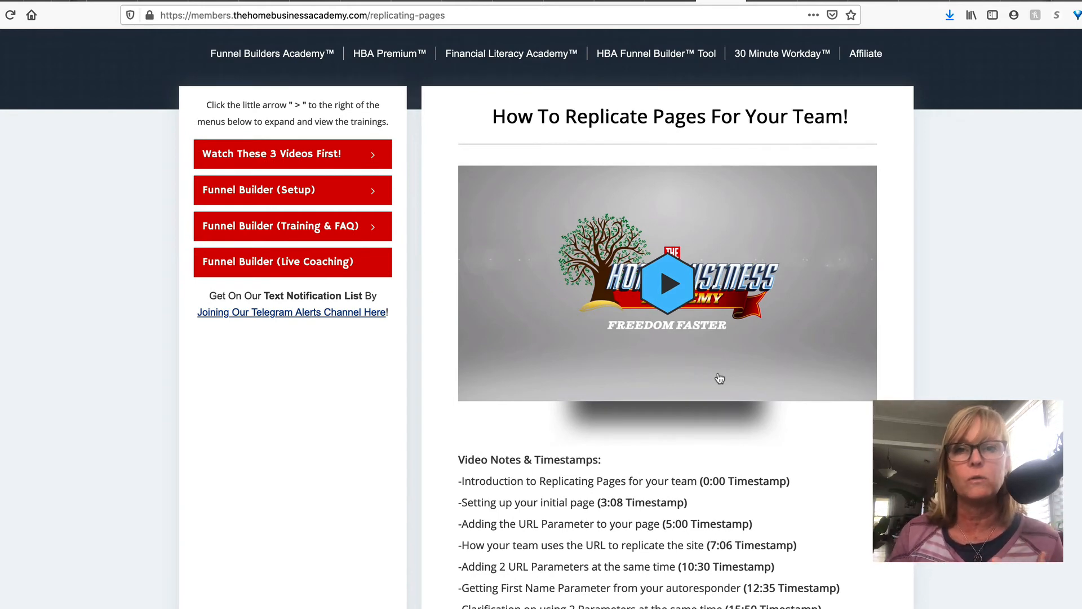
# Switch to the Power Hour livestream page in the funnel builder and examine its topic heading, replay video, offer button and commission note
pyautogui.click(658, 53)
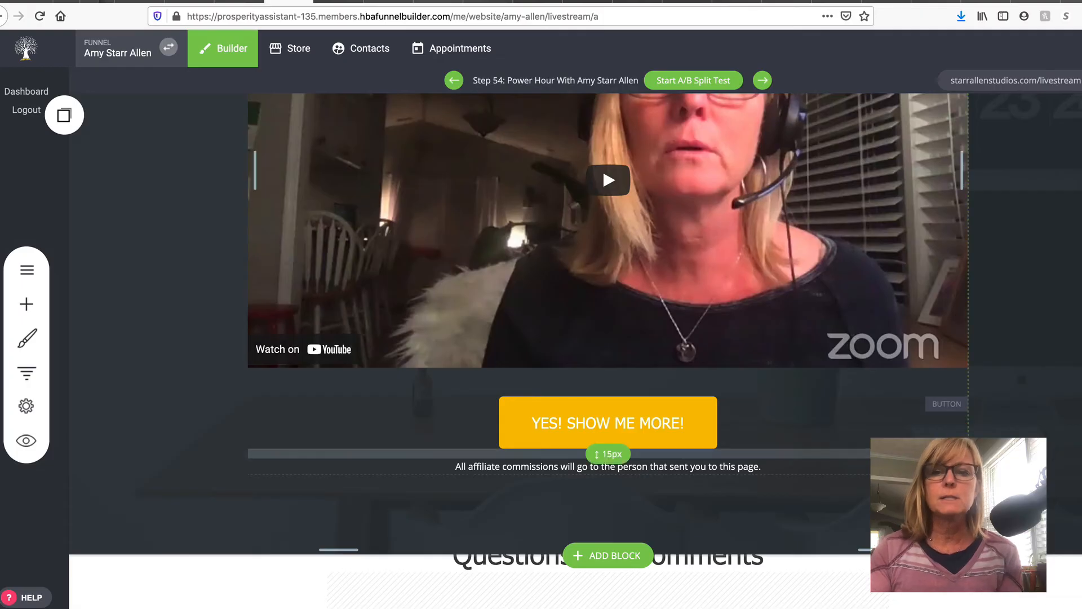
pyautogui.scroll(-1, 608, 457)
pyautogui.scroll(1, 608, 458)
pyautogui.scroll(-2, 609, 457)
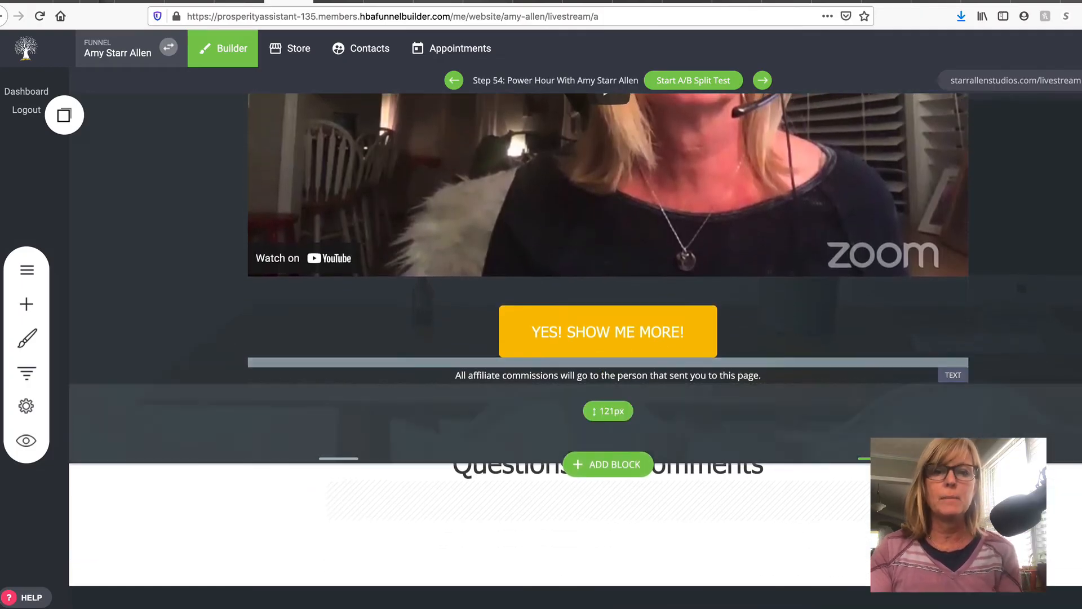
pyautogui.scroll(5, 608, 458)
pyautogui.scroll(-3, 608, 458)
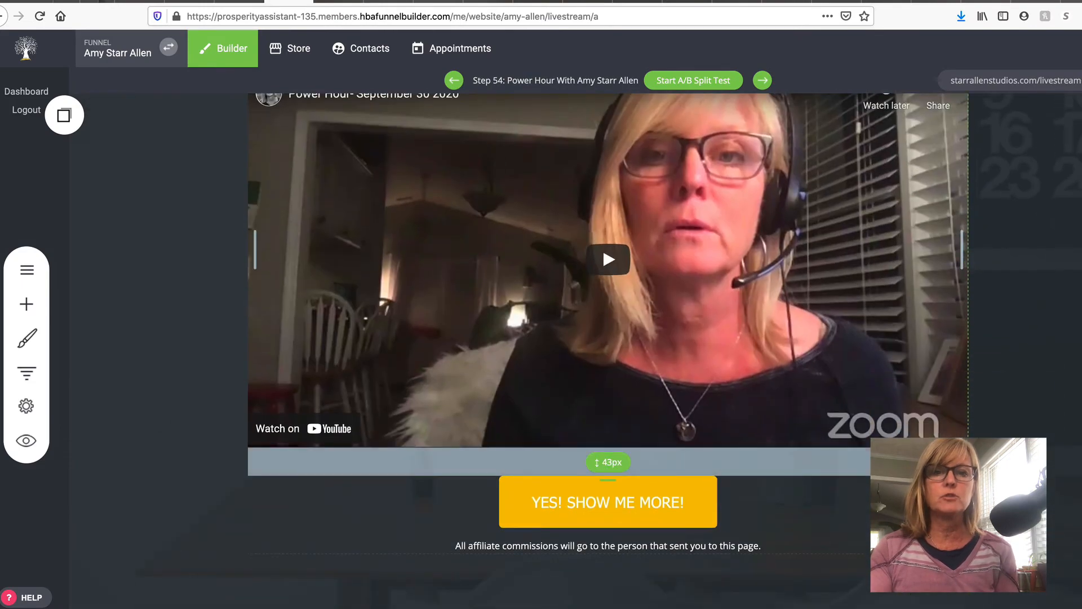
pyautogui.scroll(3, 852, 382)
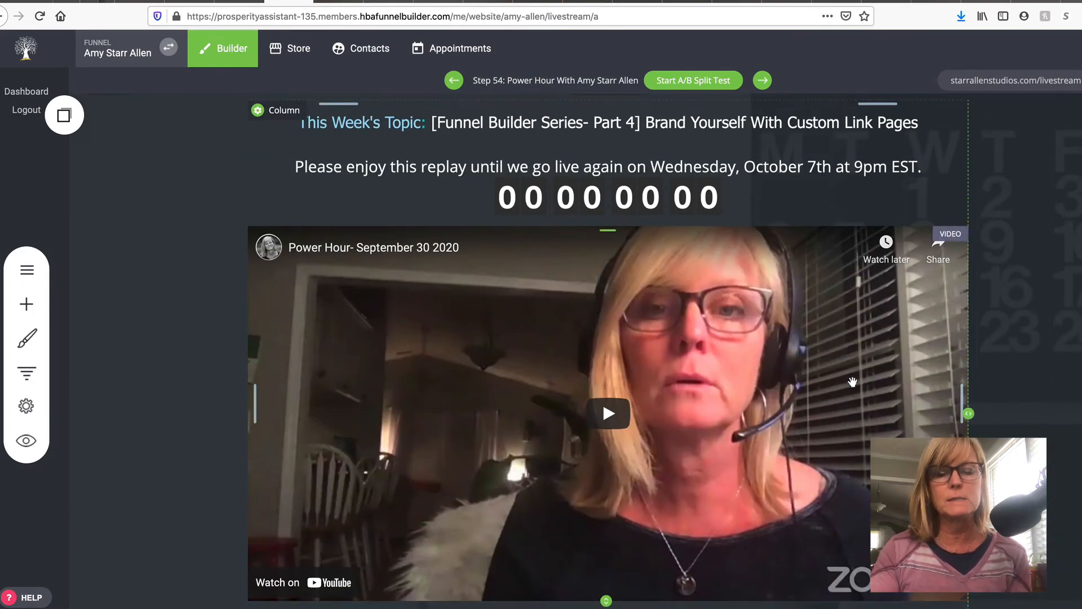
pyautogui.scroll(-3, 852, 382)
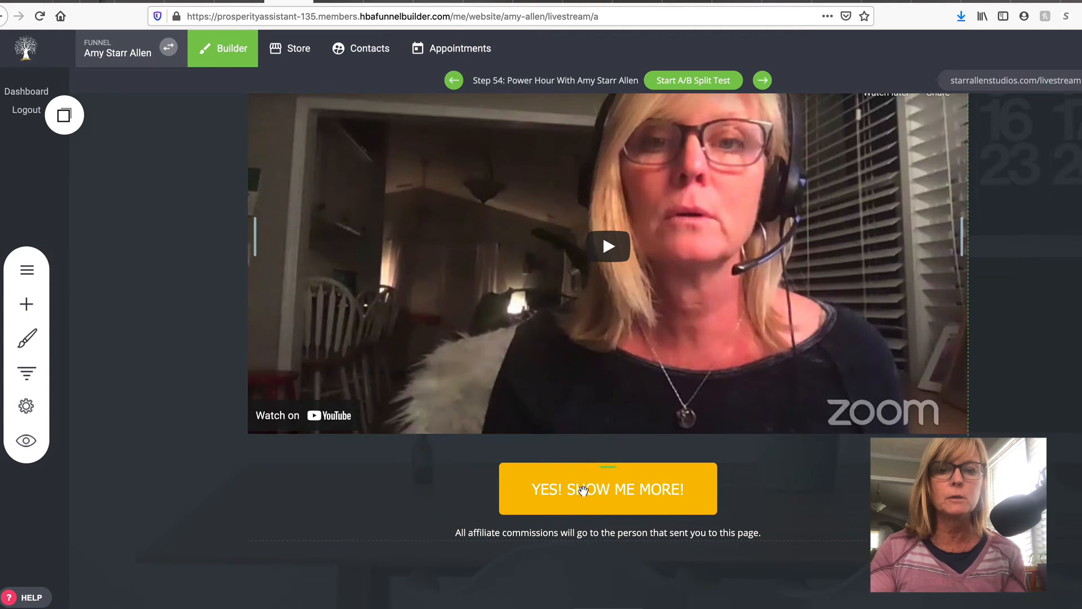
# Open the link settings of the YES! SHOW ME MORE! button and inspect its external URL through to the end
pyautogui.moveTo(583, 490)
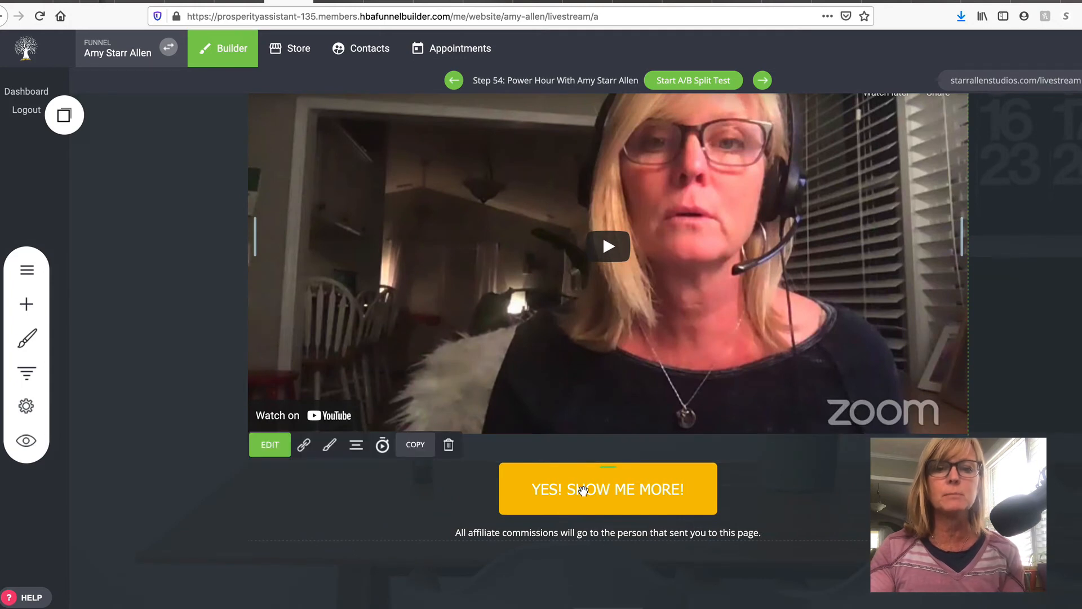
pyautogui.click(303, 444)
pyautogui.hscroll(1, 559, 258)
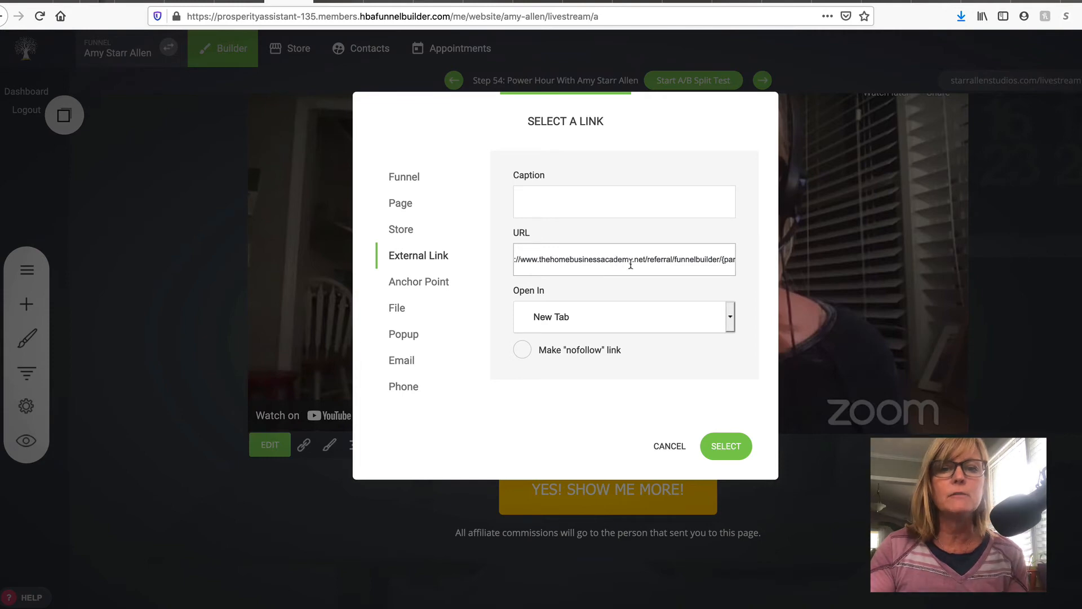
pyautogui.hscroll(2, 630, 262)
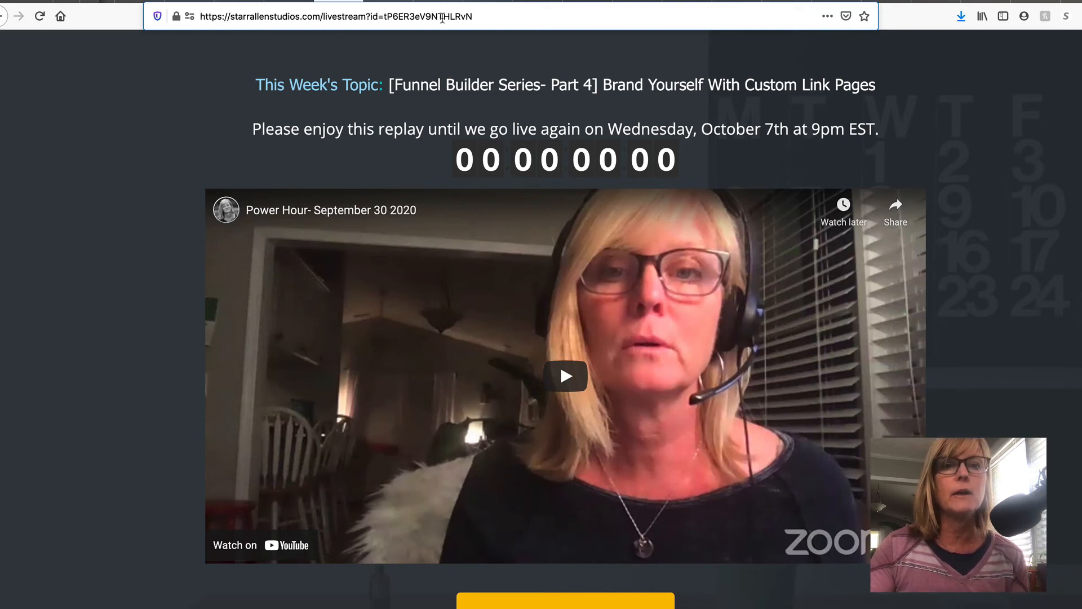
# Inspect the id parameter in the published livestream page's address and follow the YES! SHOW ME MORE! button
pyautogui.click(386, 16)
pyautogui.click(918, 124)
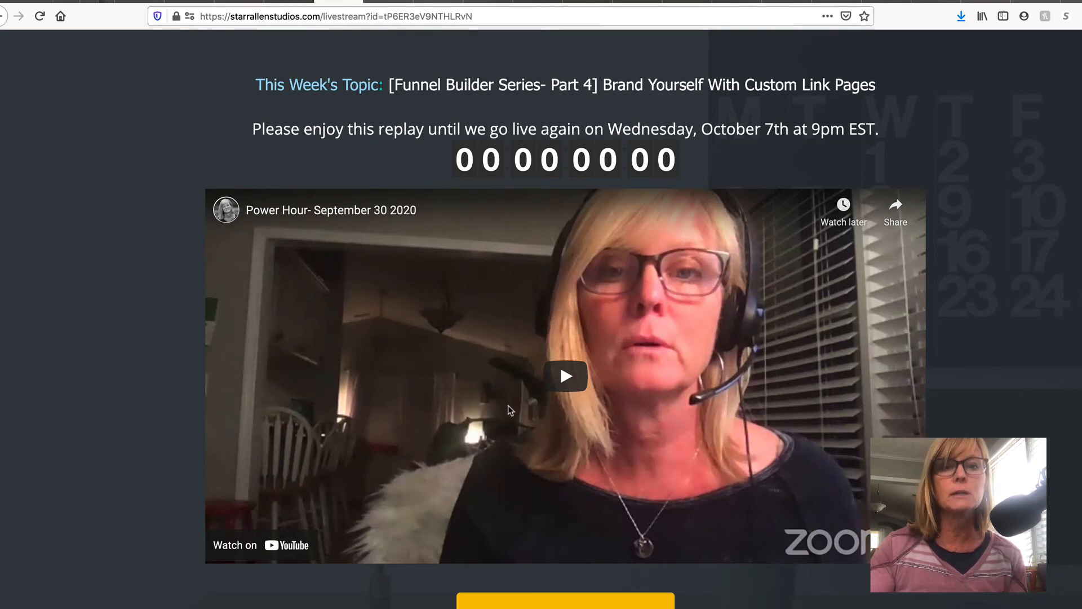
pyautogui.scroll(-1, 599, 457)
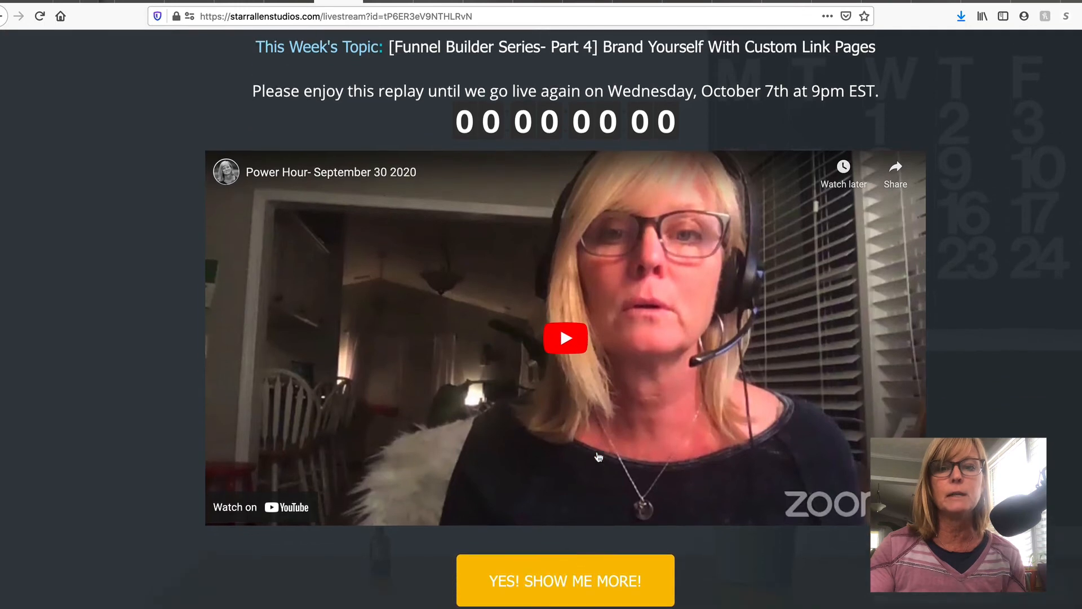
pyautogui.scroll(1, 599, 457)
pyautogui.scroll(-1, 641, 481)
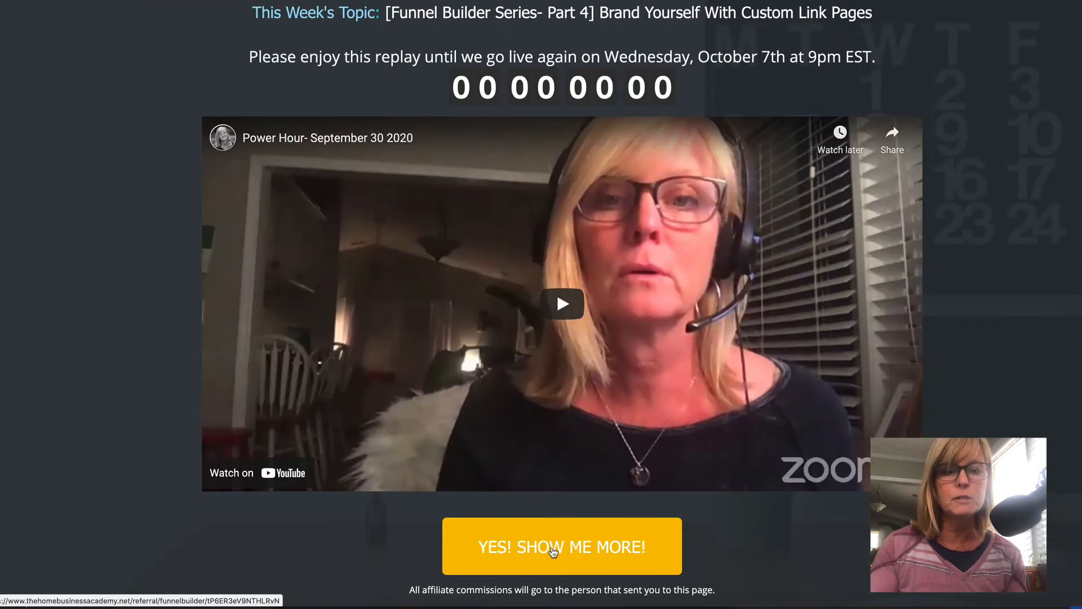
pyautogui.click(553, 551)
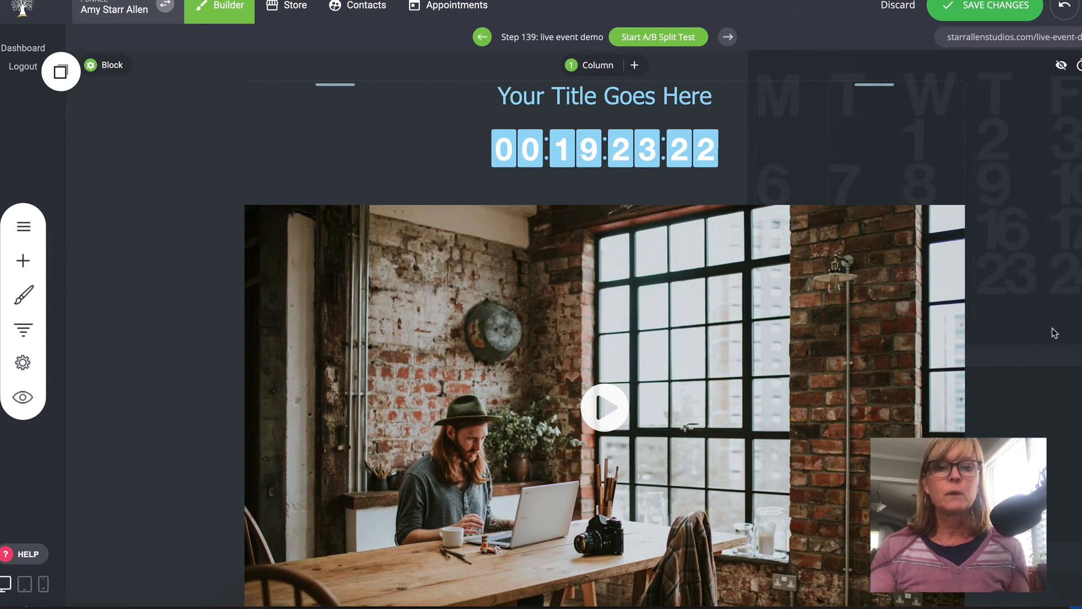
# Show the Create options on the YouTube channel and the additional options in the Zoom meeting
pyautogui.scroll(-1, 1053, 333)
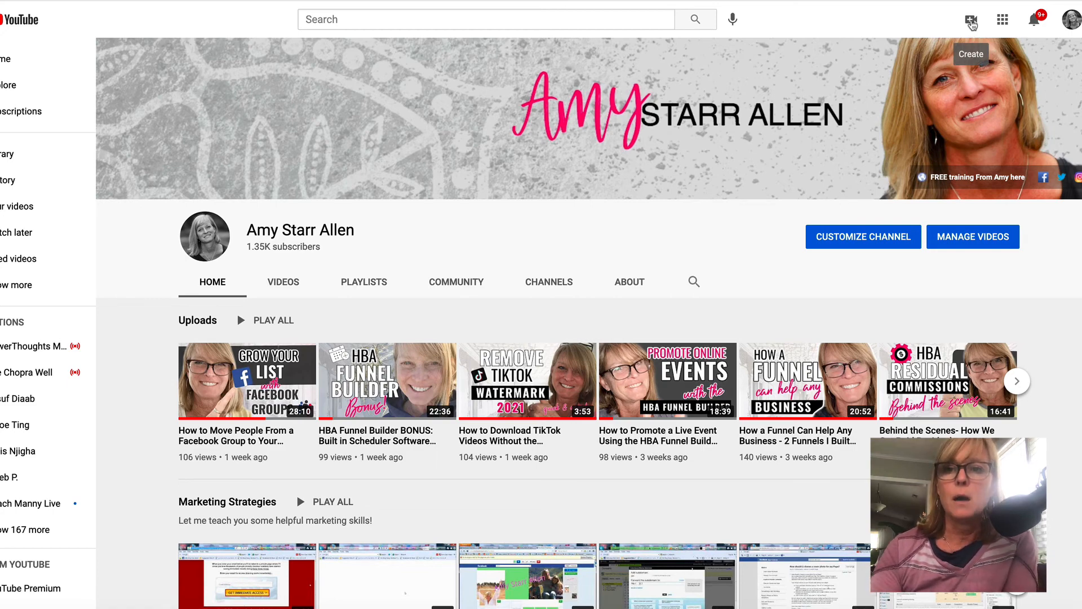
pyautogui.click(971, 23)
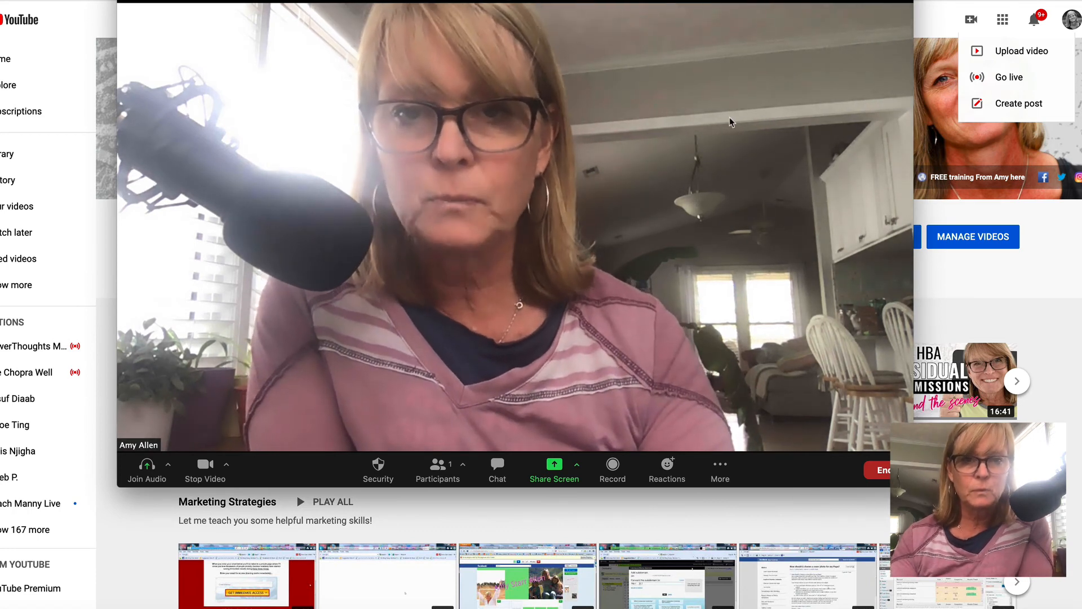
pyautogui.click(721, 469)
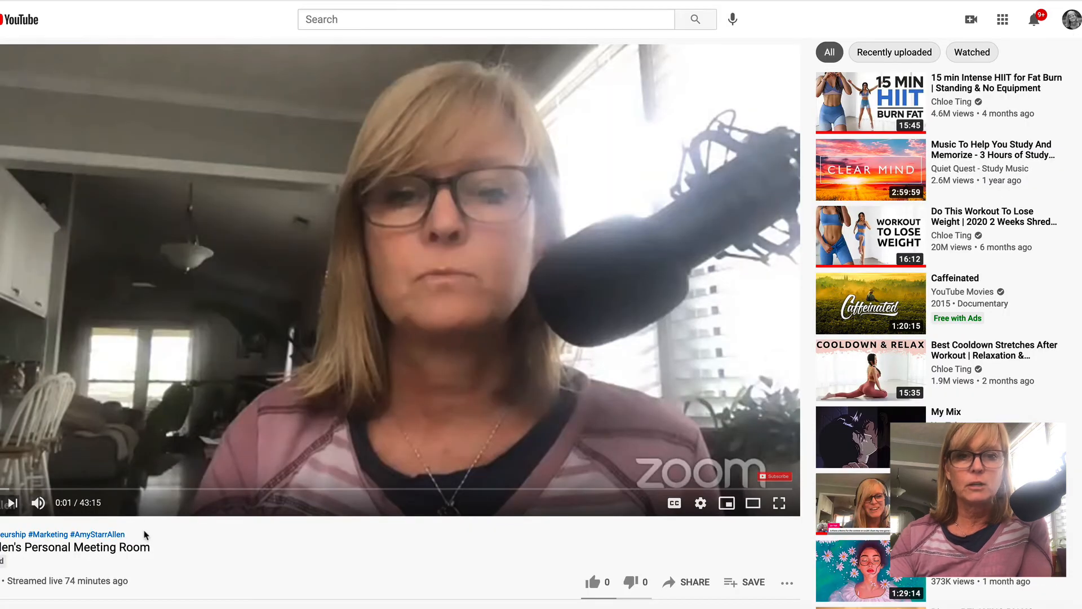
# Open the embed option in the streamed YouTube video's share settings and copy its iframe code
pyautogui.scroll(-3, 427, 431)
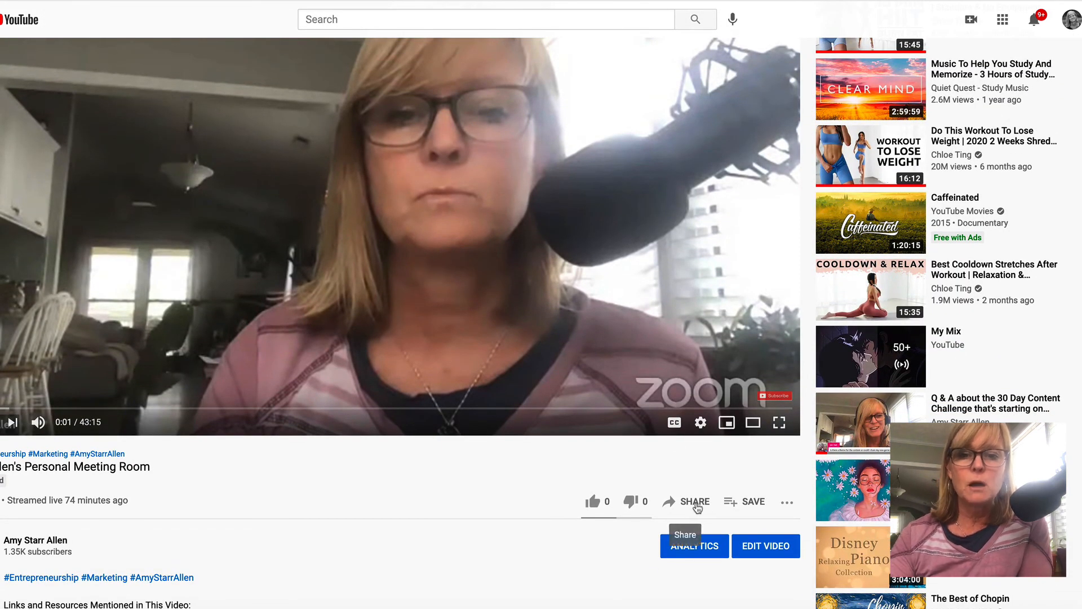
pyautogui.click(695, 503)
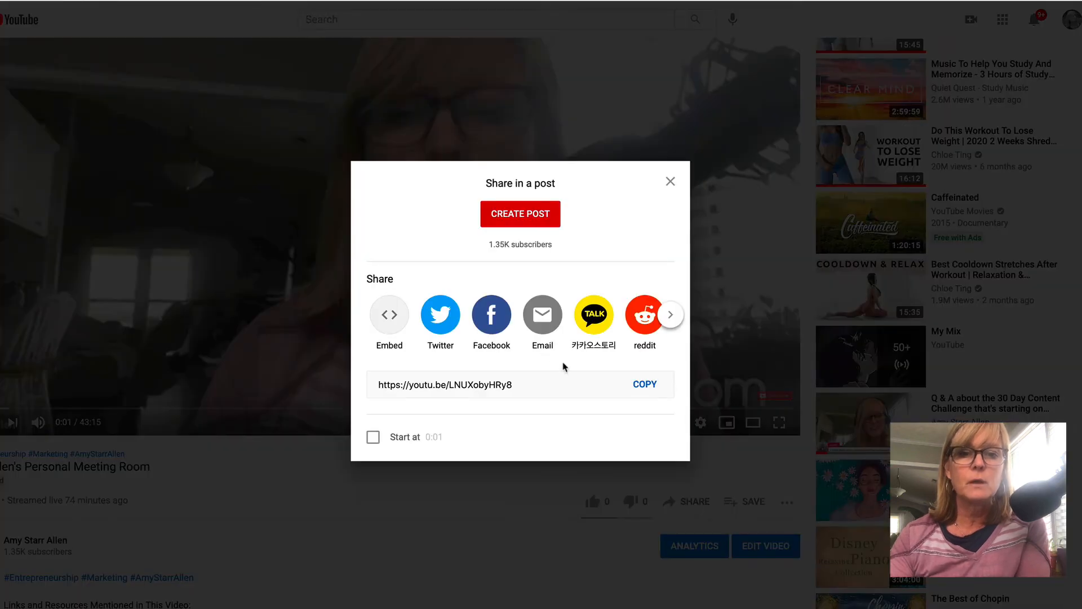
pyautogui.click(401, 322)
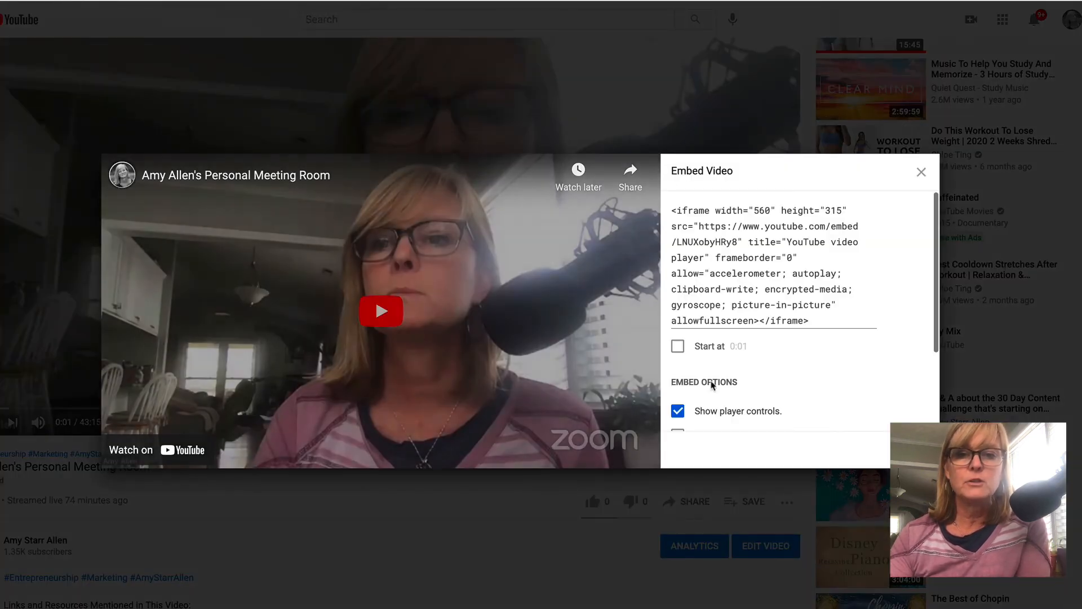
pyautogui.click(774, 283)
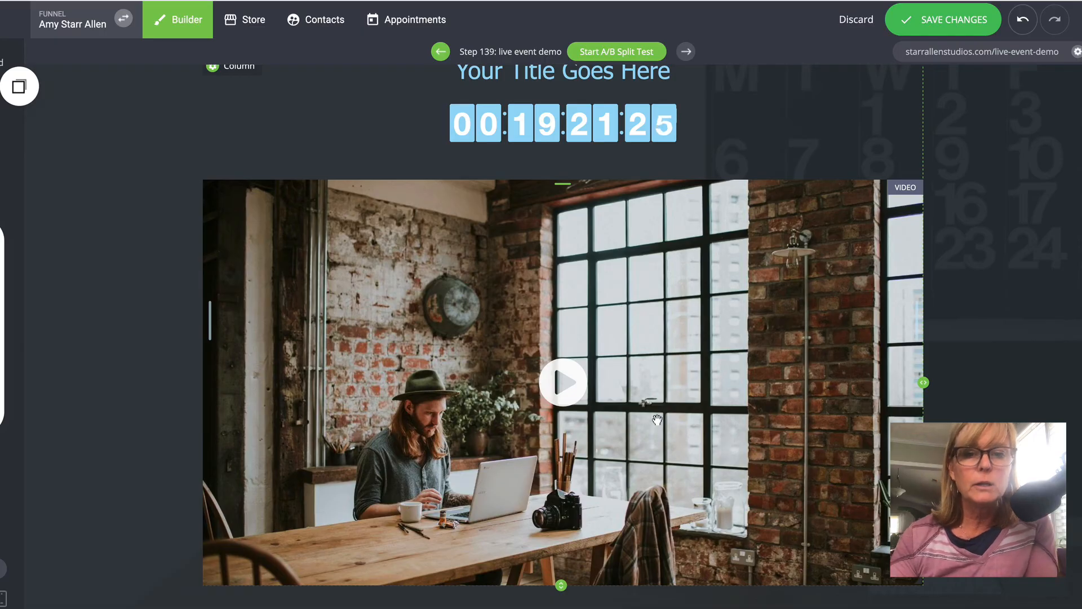
# Replace the live event demo page's video source with the copied YouTube embed code and turn off the custom thumbnail
pyautogui.click(429, 328)
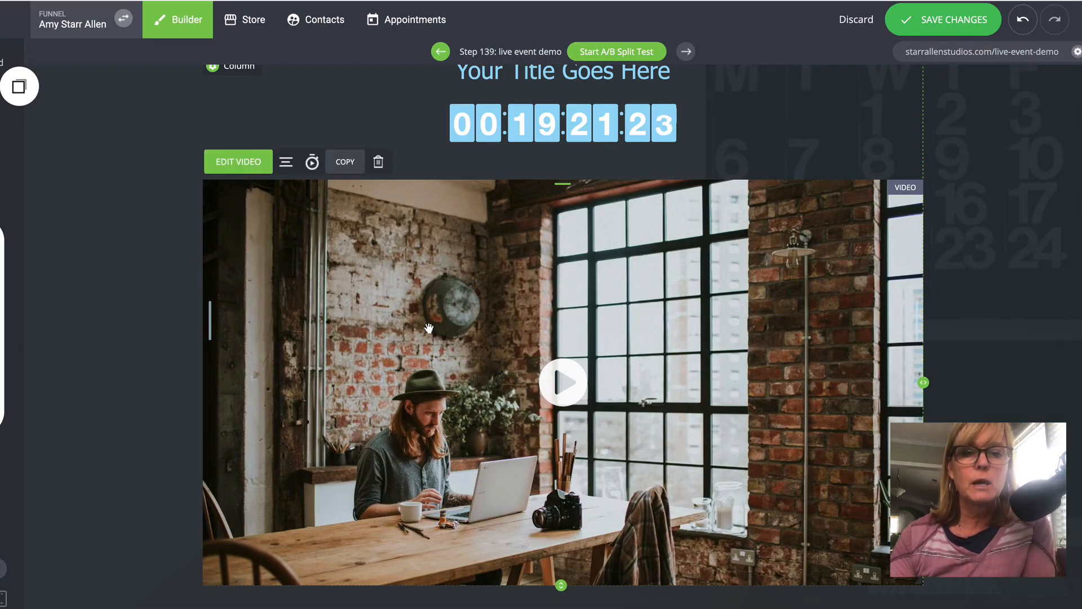
pyautogui.click(237, 169)
pyautogui.click(887, 213)
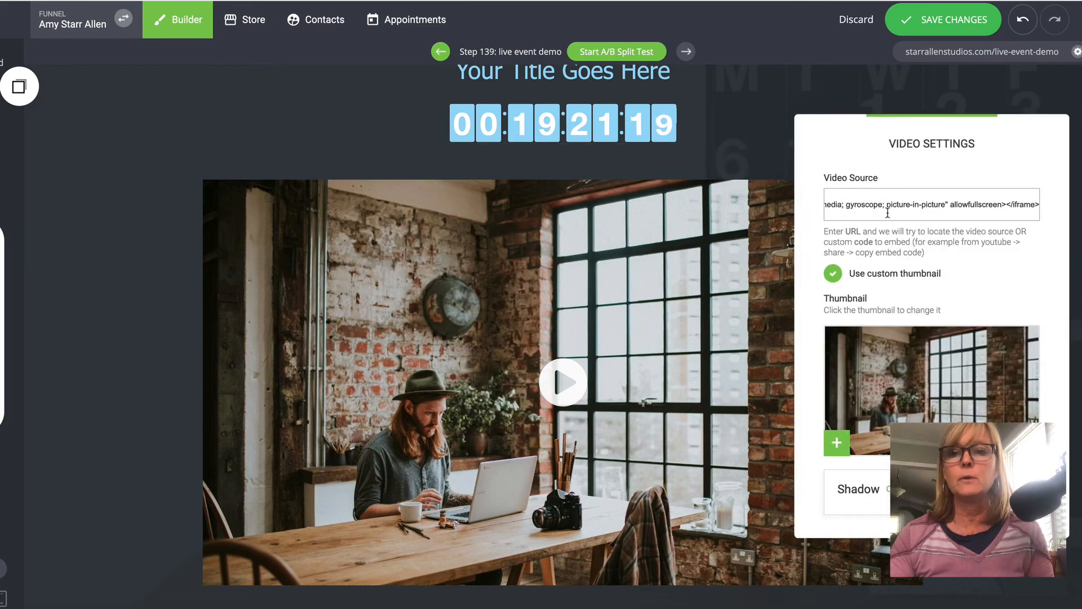
pyautogui.hotkey('ctrl', 'a')
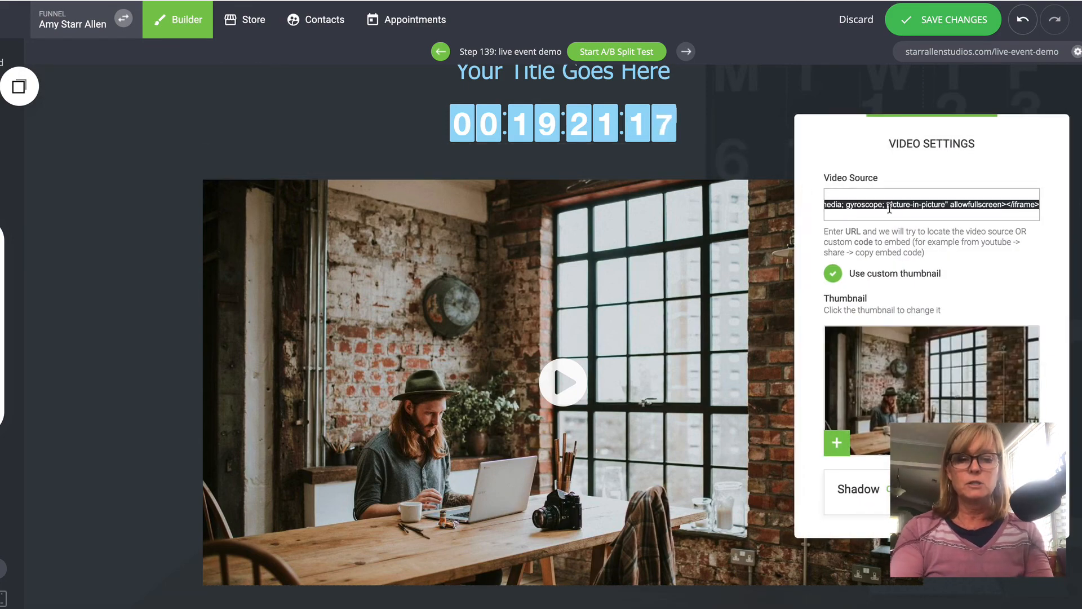
pyautogui.press('super+v')
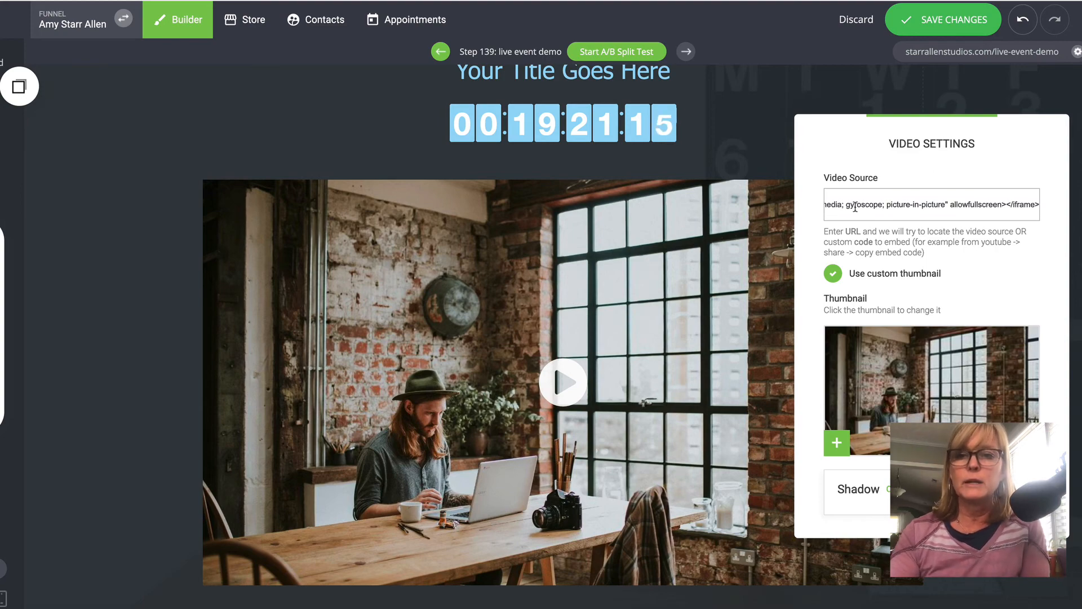
pyautogui.click(834, 275)
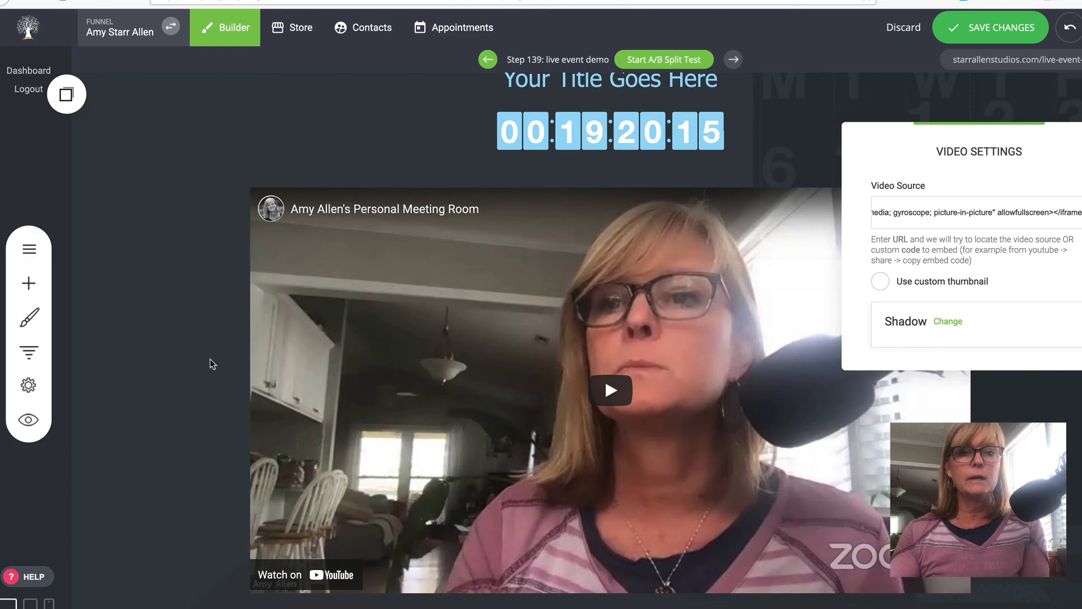
# Preview the live event demo page and briefly play the embedded YouTube video to test it, pausing it at 0:04
pyautogui.click(29, 419)
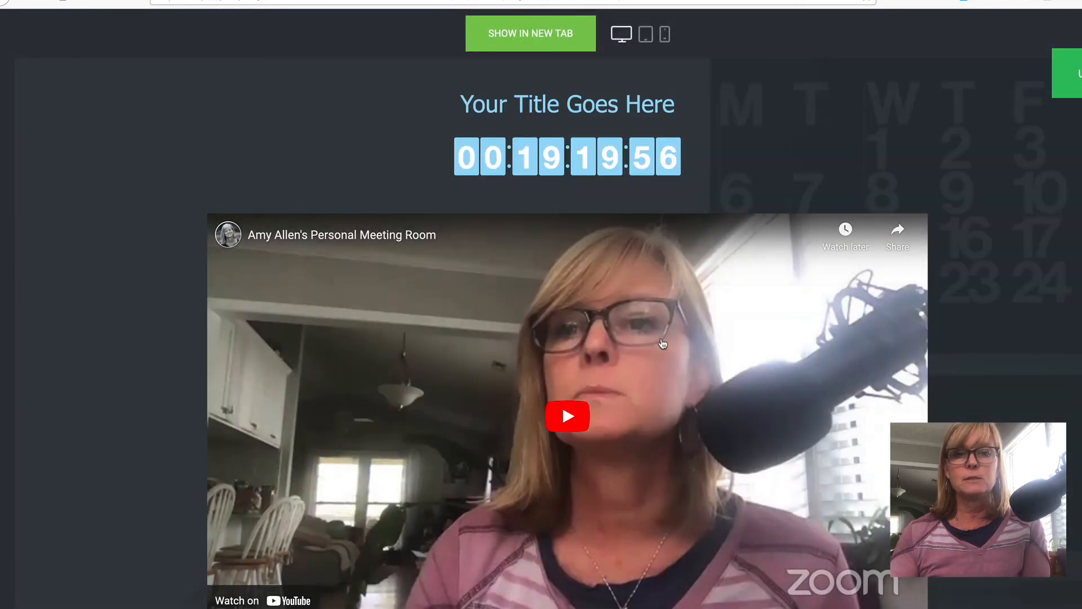
pyautogui.click(573, 418)
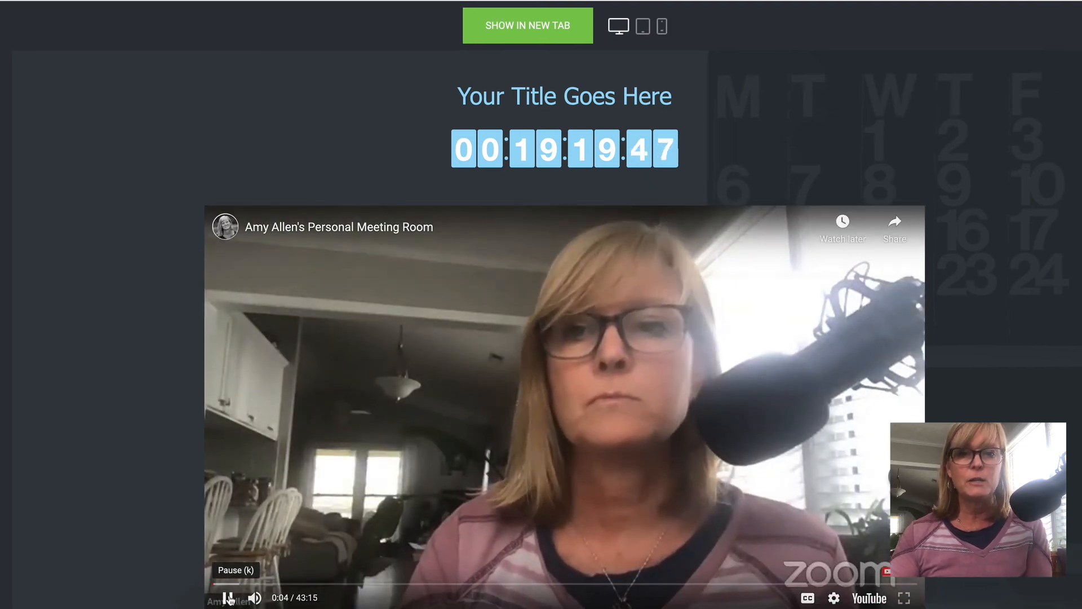
pyautogui.click(229, 597)
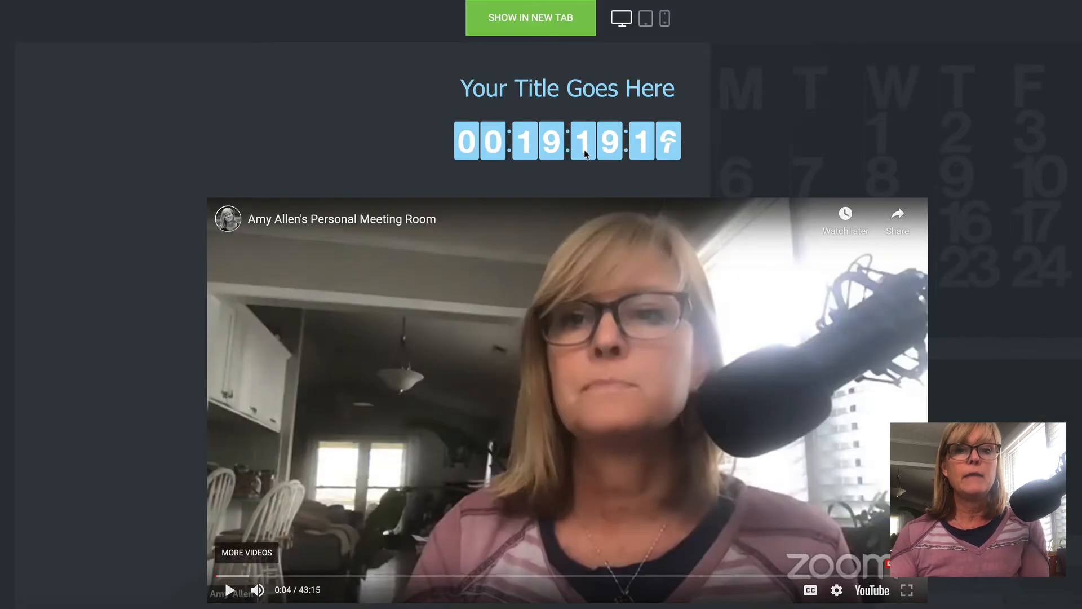
# Examine the previewed page's video area, countdown timers, LEARN MORE button and comments section
pyautogui.scroll(-2, 756, 275)
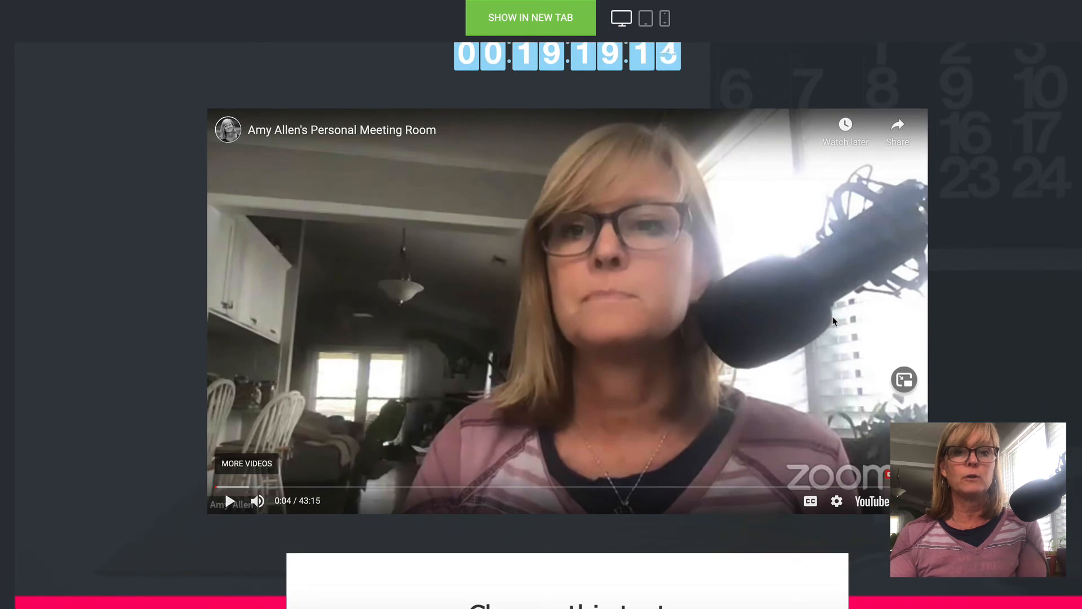
pyautogui.scroll(1, 833, 321)
pyautogui.scroll(-5, 833, 321)
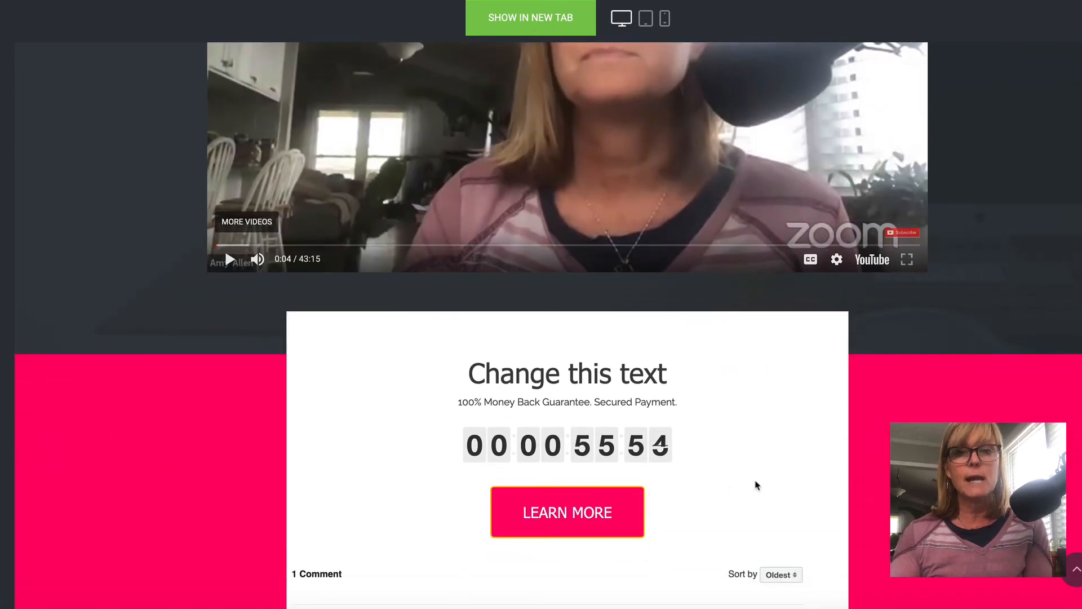
pyautogui.scroll(2, 756, 485)
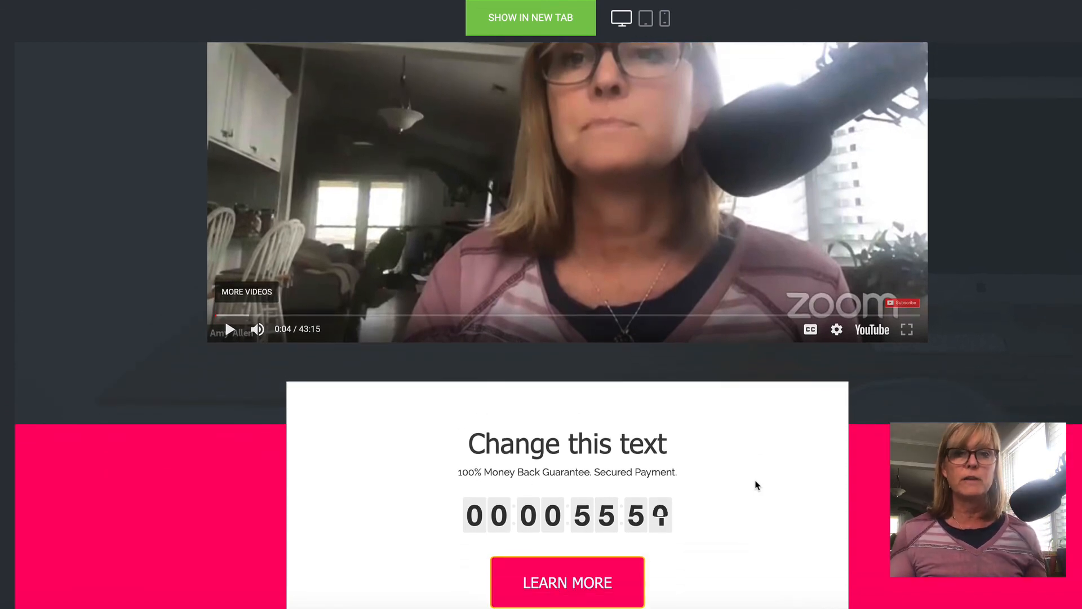
pyautogui.scroll(-1, 594, 578)
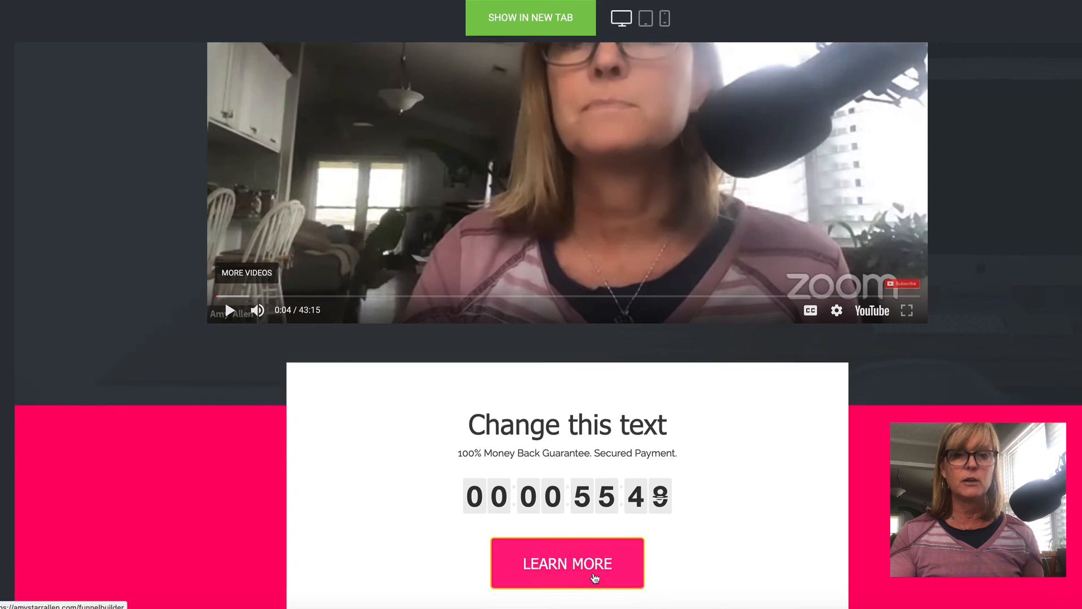
pyautogui.scroll(-1, 594, 577)
pyautogui.scroll(3, 640, 505)
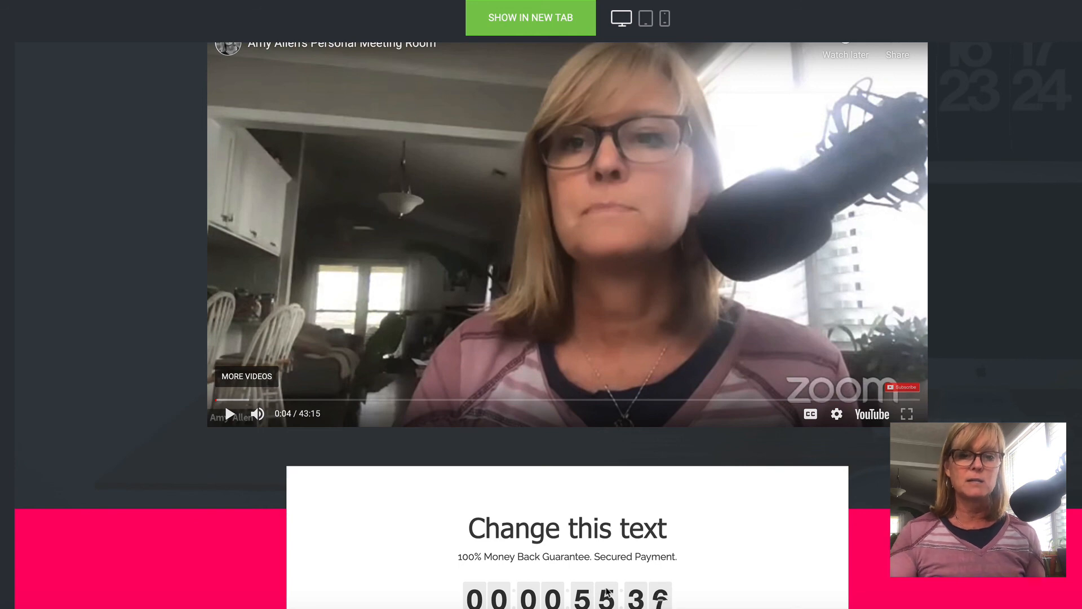
pyautogui.scroll(-1, 620, 586)
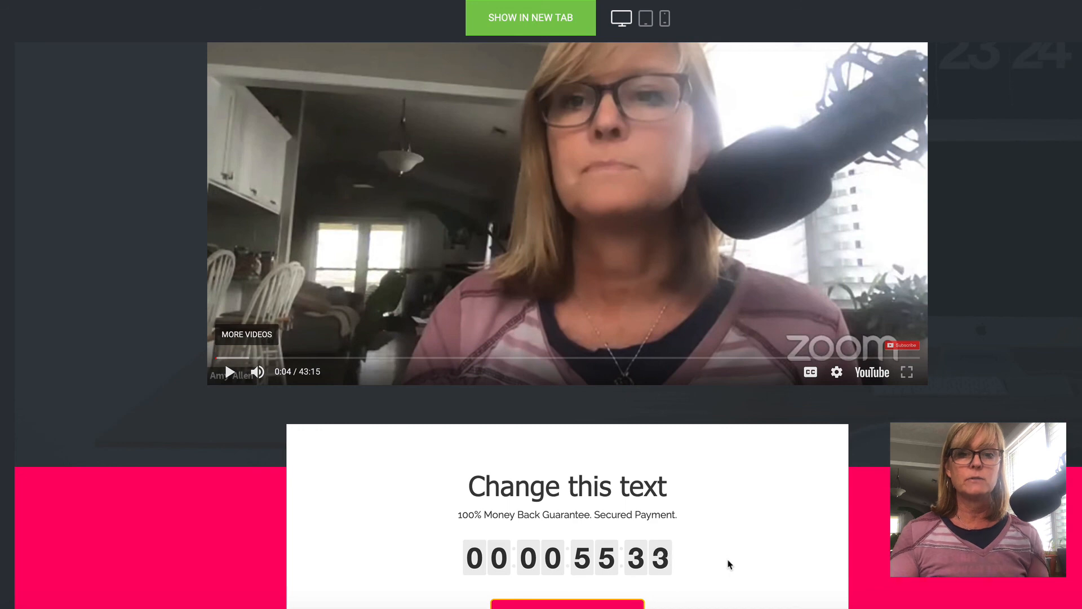
pyautogui.scroll(-2, 728, 563)
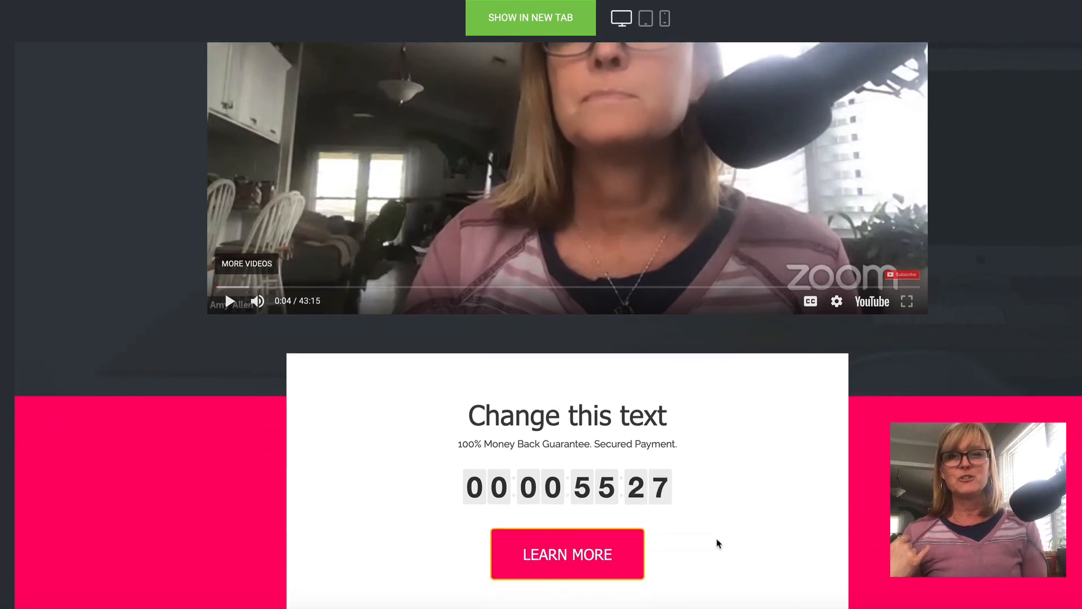
pyautogui.scroll(2, 717, 543)
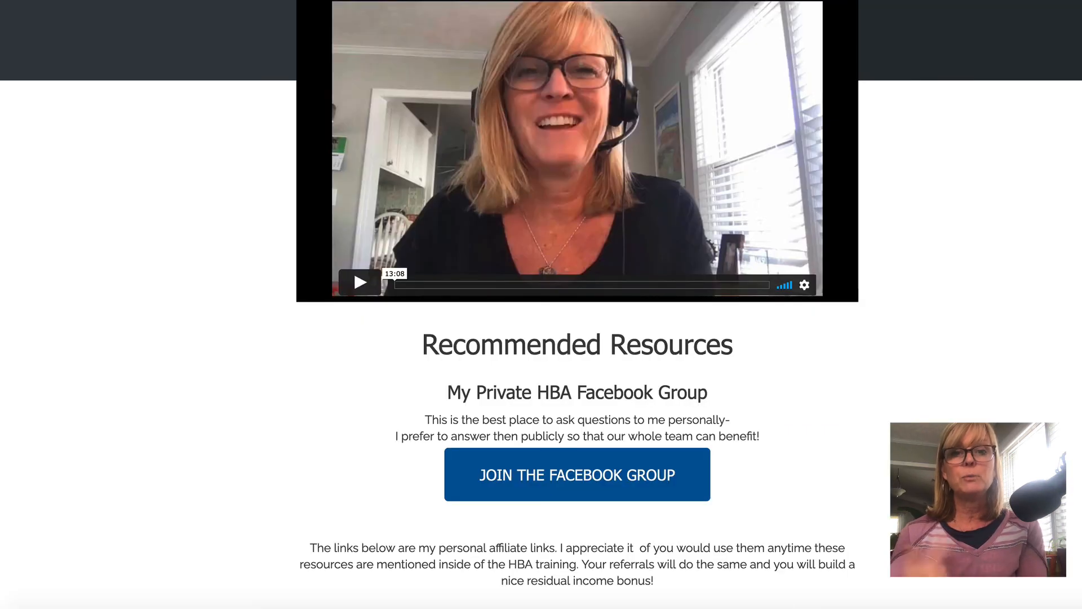
# Switch to the published HBA family welcome page and review its intro text, video and Recommended Resources section
pyautogui.scroll(4, 619, 141)
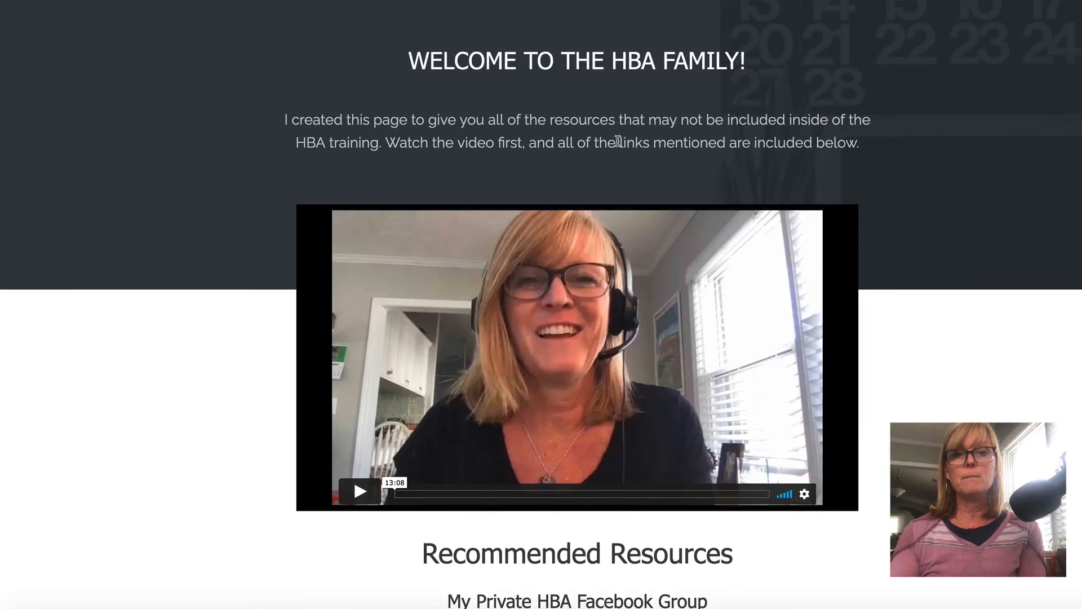
pyautogui.scroll(-1, 838, 415)
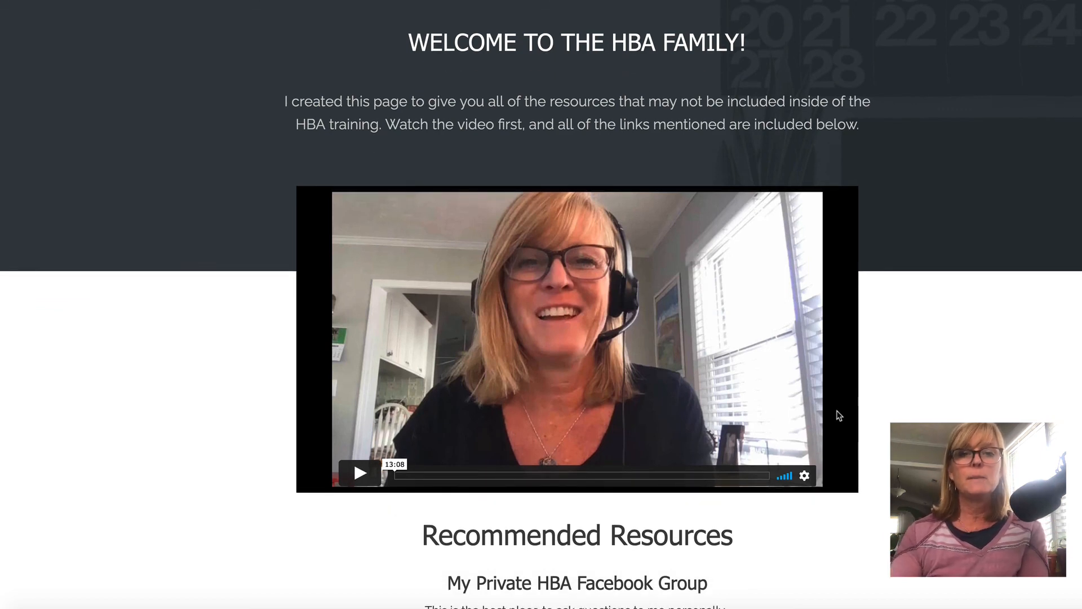
pyautogui.scroll(-2, 839, 415)
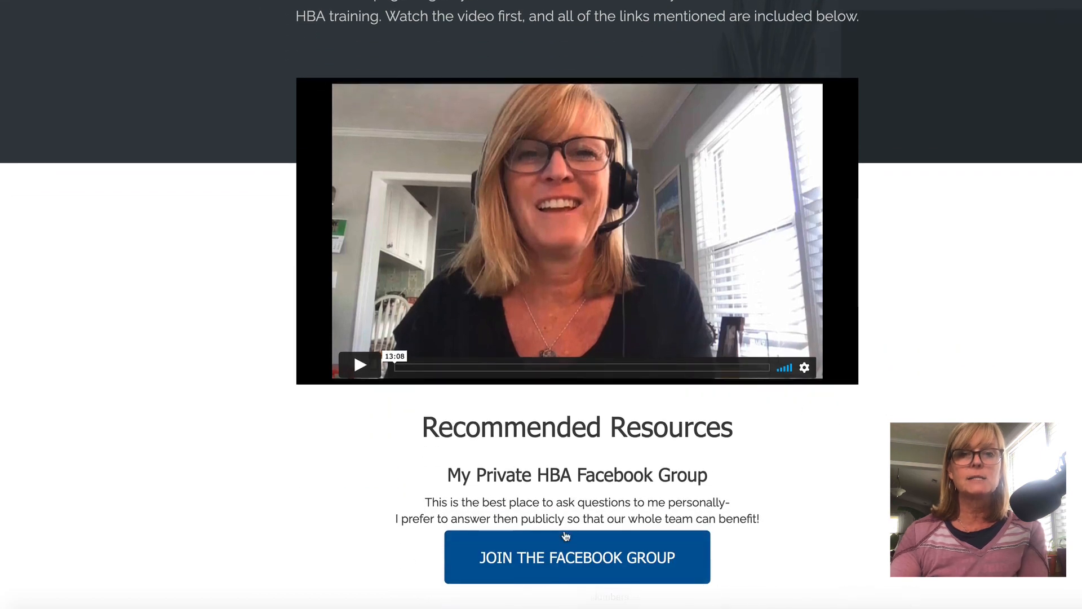